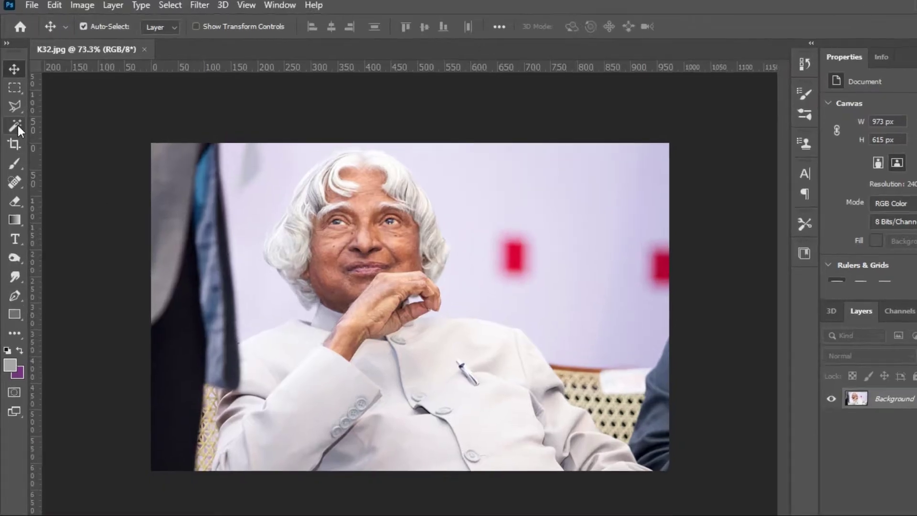
Select the seated man from the background by outlining him with the Object Selection tool in Lasso mode
{"action": "left_click", "coordinate": [14, 118]}
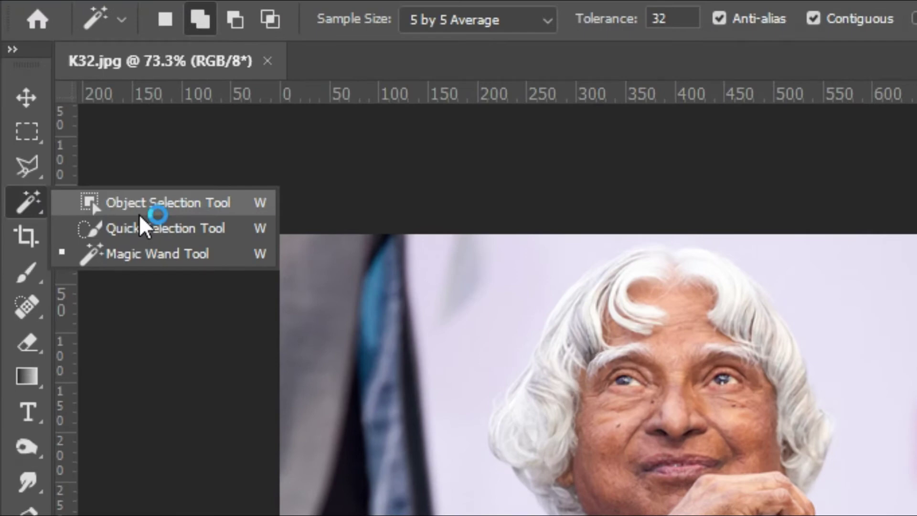
{"action": "left_click", "coordinate": [144, 207]}
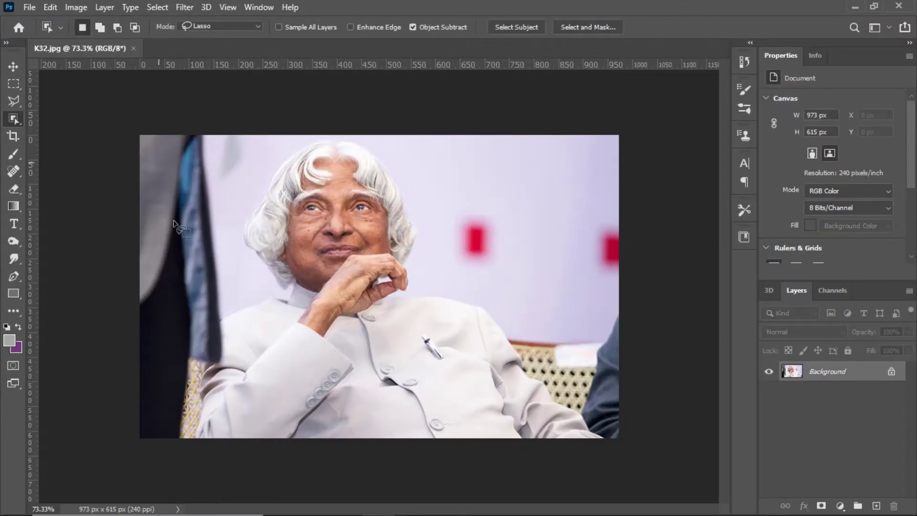
{"action": "mouse_move", "coordinate": [193, 438]}
{"action": "left_mouse_down"}
{"action": "mouse_move", "coordinate": [208, 324]}
{"action": "mouse_move", "coordinate": [278, 292]}
{"action": "mouse_move", "coordinate": [249, 258]}
{"action": "mouse_move", "coordinate": [242, 225]}
{"action": "mouse_move", "coordinate": [292, 148]}
{"action": "mouse_move", "coordinate": [340, 136]}
{"action": "mouse_move", "coordinate": [374, 146]}
{"action": "mouse_move", "coordinate": [412, 198]}
{"action": "mouse_move", "coordinate": [418, 255]}
{"action": "left_mouse_up"}
{"action": "left_click_drag", "start_coordinate": [417, 288], "coordinate": [492, 307]}
{"action": "mouse_move", "coordinate": [553, 388]}
{"action": "left_mouse_down"}
{"action": "mouse_move", "coordinate": [609, 434]}
{"action": "mouse_move", "coordinate": [603, 444]}
{"action": "mouse_move", "coordinate": [361, 452]}
{"action": "mouse_move", "coordinate": [202, 443]}
{"action": "left_mouse_up"}
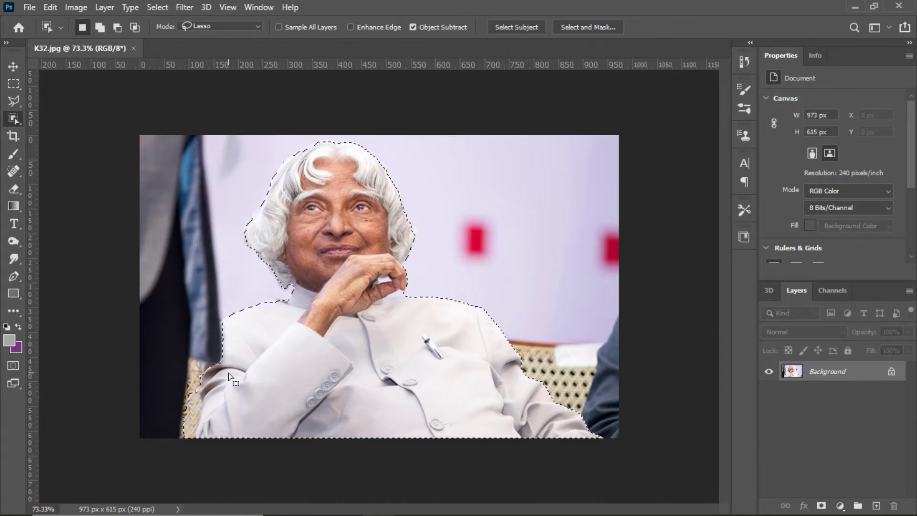
Refine the selection edge along the hair on the image's left side of the head
{"action": "scroll", "coordinate": [257, 368], "scroll_direction": "up", "scroll_amount": 3}
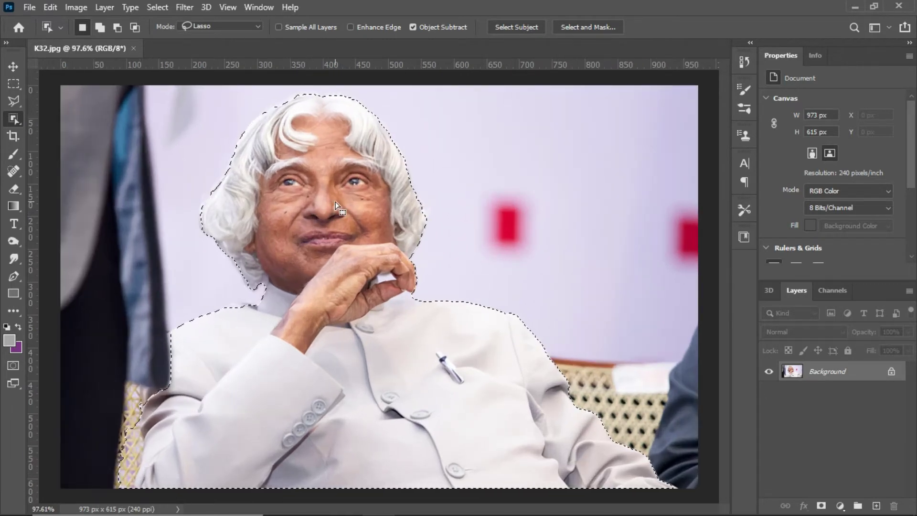
{"action": "scroll", "coordinate": [182, 207], "scroll_direction": "up", "scroll_amount": 5}
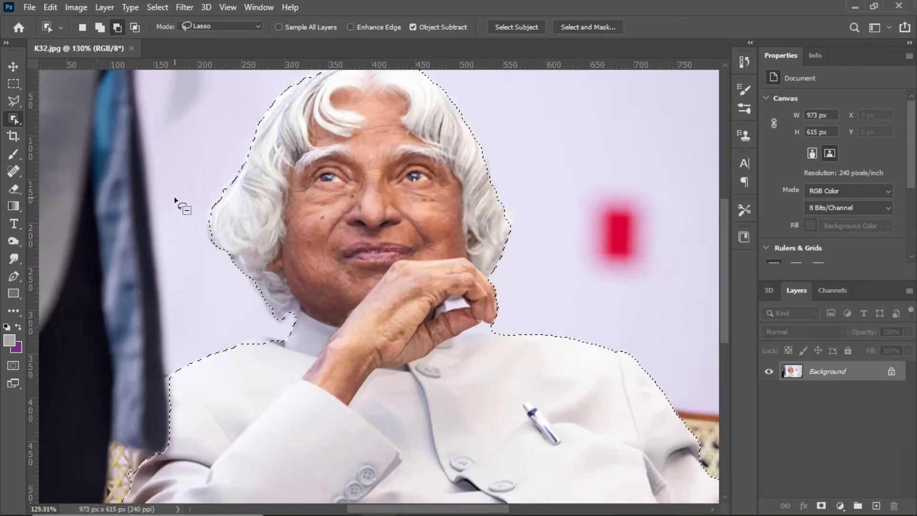
{"action": "scroll", "coordinate": [410, 175], "scroll_direction": "down", "scroll_amount": 3}
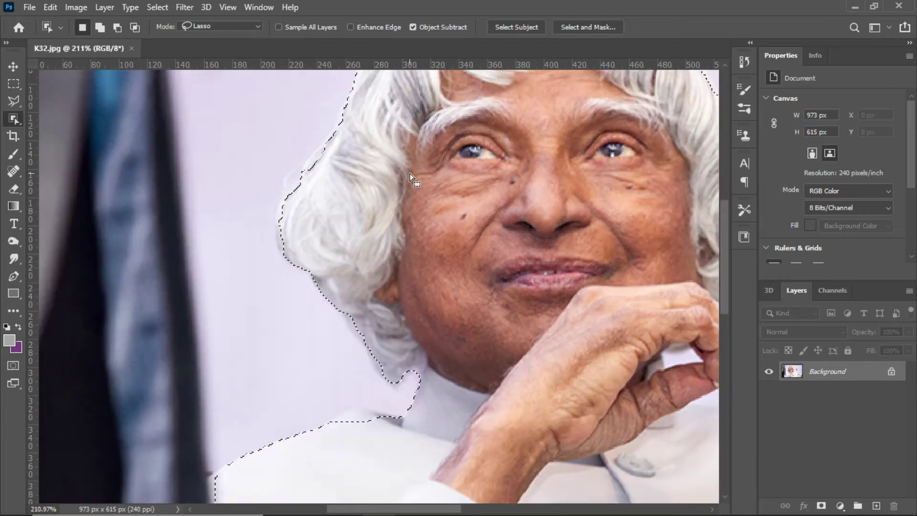
{"action": "scroll", "coordinate": [282, 253], "scroll_direction": "up", "scroll_amount": 2}
{"action": "mouse_move", "coordinate": [293, 254]}
{"action": "left_mouse_down"}
{"action": "mouse_move", "coordinate": [279, 250]}
{"action": "mouse_move", "coordinate": [275, 207]}
{"action": "mouse_move", "coordinate": [290, 196]}
{"action": "mouse_move", "coordinate": [287, 248]}
{"action": "mouse_move", "coordinate": [306, 259]}
{"action": "mouse_move", "coordinate": [276, 253]}
{"action": "mouse_move", "coordinate": [316, 242]}
{"action": "mouse_move", "coordinate": [296, 279]}
{"action": "left_mouse_up"}
{"action": "scroll", "coordinate": [325, 226], "scroll_direction": "up", "scroll_amount": 3}
{"action": "key", "text": "shift"}
{"action": "key", "text": "ctrl+z"}
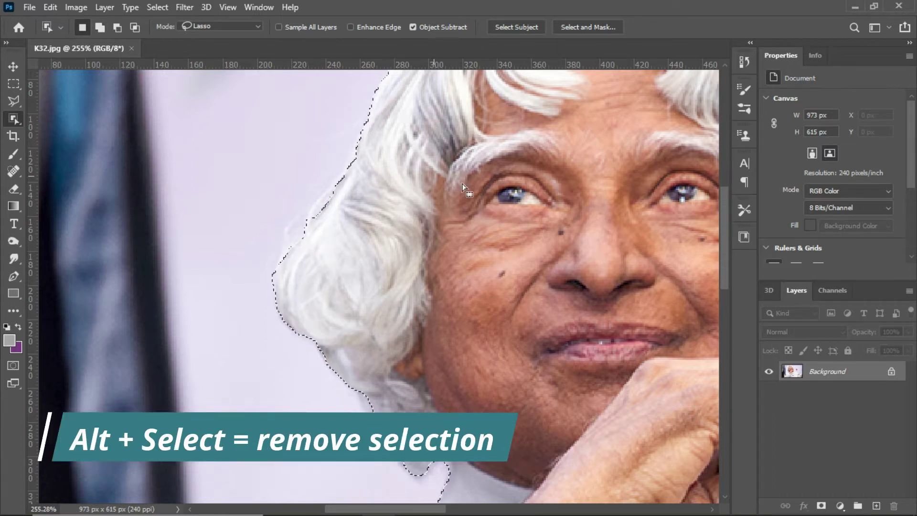
Tidy the selection edge around the top of the hair and down the image's right side of the head
{"action": "left_click_drag", "start_coordinate": [523, 184], "coordinate": [308, 354]}
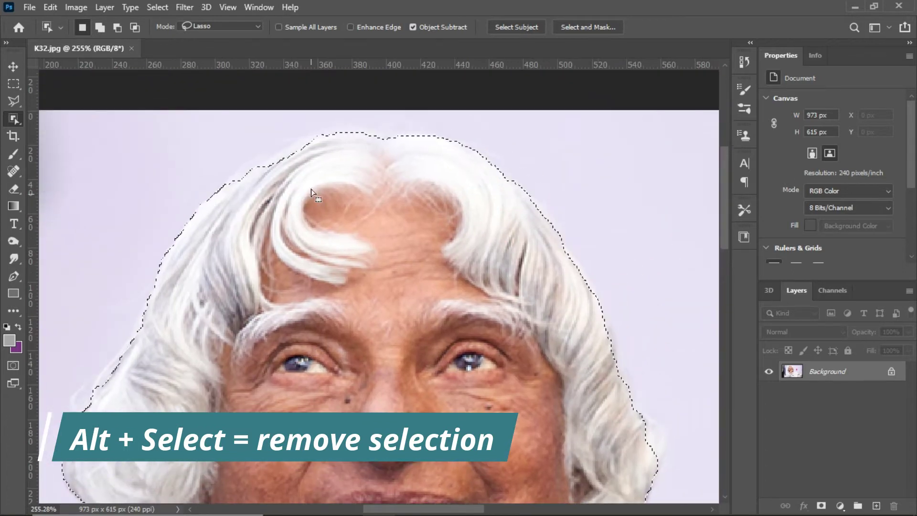
{"action": "mouse_move", "coordinate": [319, 145]}
{"action": "left_mouse_down"}
{"action": "mouse_move", "coordinate": [308, 164]}
{"action": "mouse_move", "coordinate": [235, 191]}
{"action": "mouse_move", "coordinate": [233, 175]}
{"action": "mouse_move", "coordinate": [300, 139]}
{"action": "mouse_move", "coordinate": [323, 140]}
{"action": "mouse_move", "coordinate": [319, 152]}
{"action": "left_mouse_up"}
{"action": "left_click_drag", "start_coordinate": [561, 305], "coordinate": [363, 127]}
{"action": "mouse_move", "coordinate": [431, 233]}
{"action": "left_mouse_down"}
{"action": "mouse_move", "coordinate": [473, 264]}
{"action": "mouse_move", "coordinate": [475, 302]}
{"action": "left_mouse_up"}
{"action": "scroll", "coordinate": [483, 311], "scroll_direction": "down", "scroll_amount": 4}
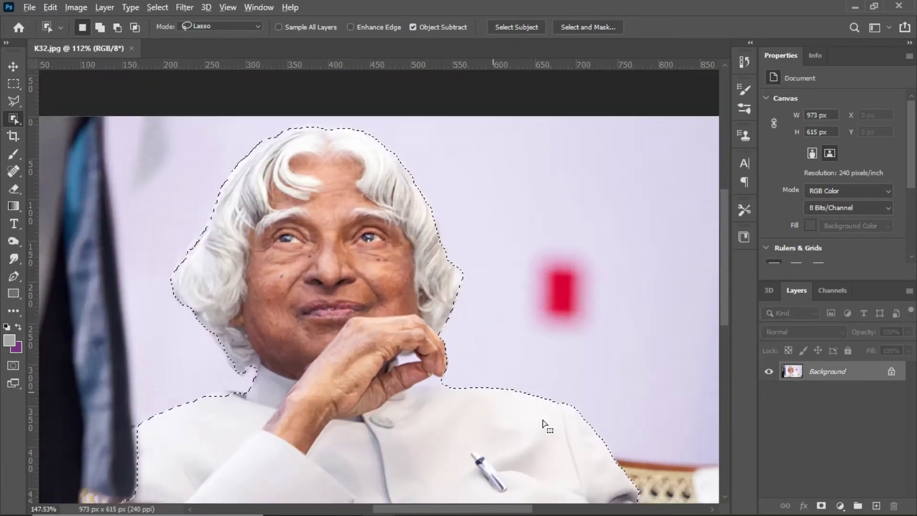
Add the missed edge of the sleeve at the lower left to the selection and subtract the chair area beside it
{"action": "scroll", "coordinate": [607, 470], "scroll_direction": "up", "scroll_amount": 3}
{"action": "left_click_drag", "start_coordinate": [624, 488], "coordinate": [491, 327]}
{"action": "left_click_drag", "start_coordinate": [272, 316], "coordinate": [736, 298]}
{"action": "left_click_drag", "start_coordinate": [142, 314], "coordinate": [146, 308]}
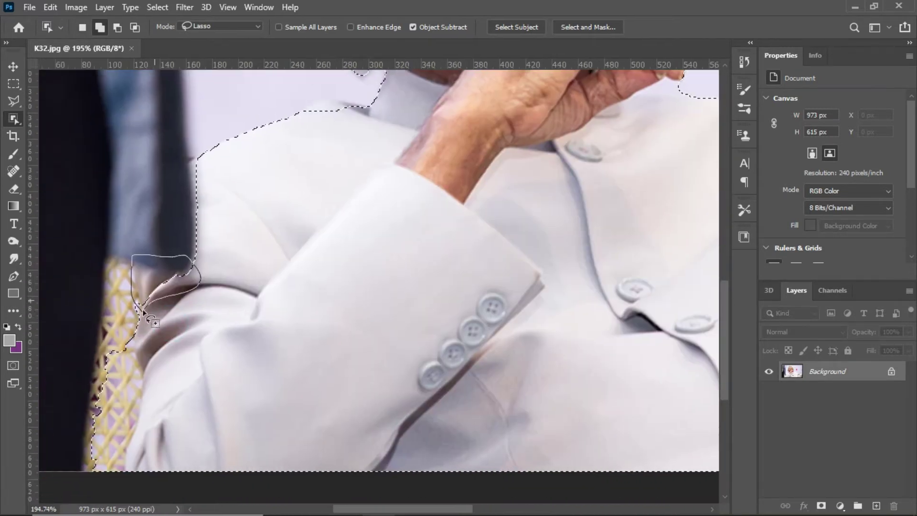
{"action": "left_click_drag", "start_coordinate": [172, 274], "coordinate": [157, 283]}
{"action": "mouse_move", "coordinate": [108, 350]}
{"action": "left_mouse_down"}
{"action": "mouse_move", "coordinate": [139, 405]}
{"action": "mouse_move", "coordinate": [96, 474]}
{"action": "mouse_move", "coordinate": [107, 345]}
{"action": "left_mouse_up"}
{"action": "key", "text": "ctrl+0"}
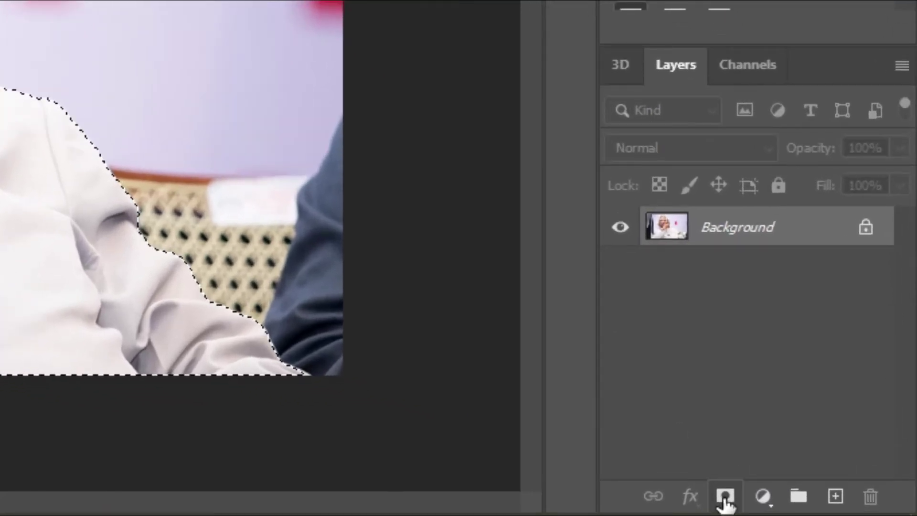
Mask out the background of the photo layer using the current selection
{"action": "left_click", "coordinate": [725, 497]}
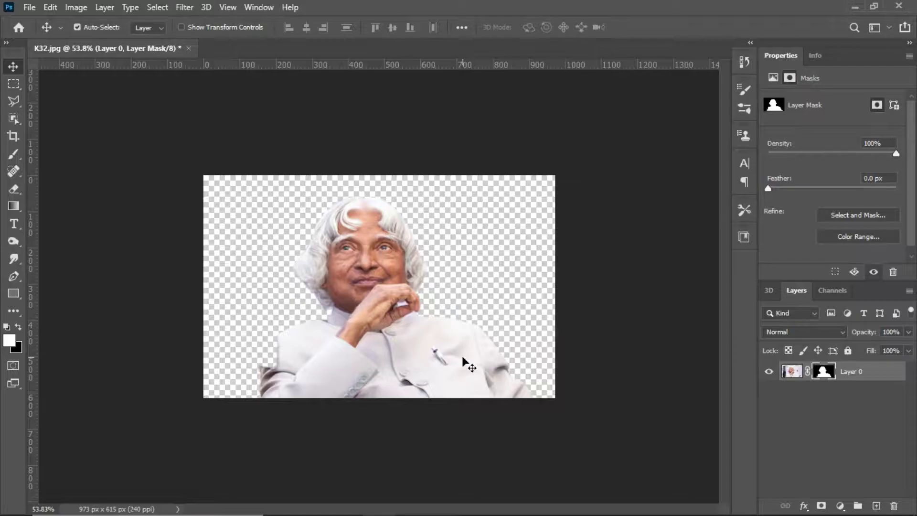
{"action": "scroll", "coordinate": [362, 240], "scroll_direction": "up", "scroll_amount": 4}
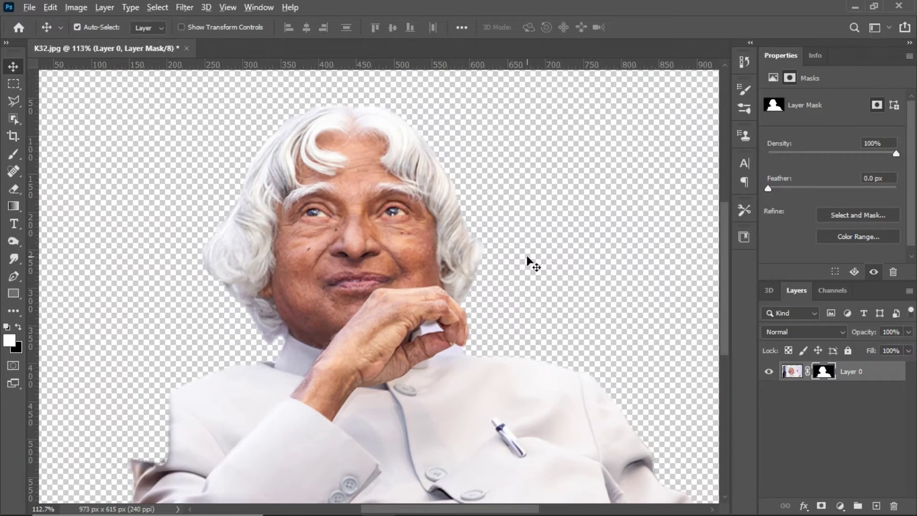
{"action": "scroll", "coordinate": [527, 257], "scroll_direction": "down", "scroll_amount": 2}
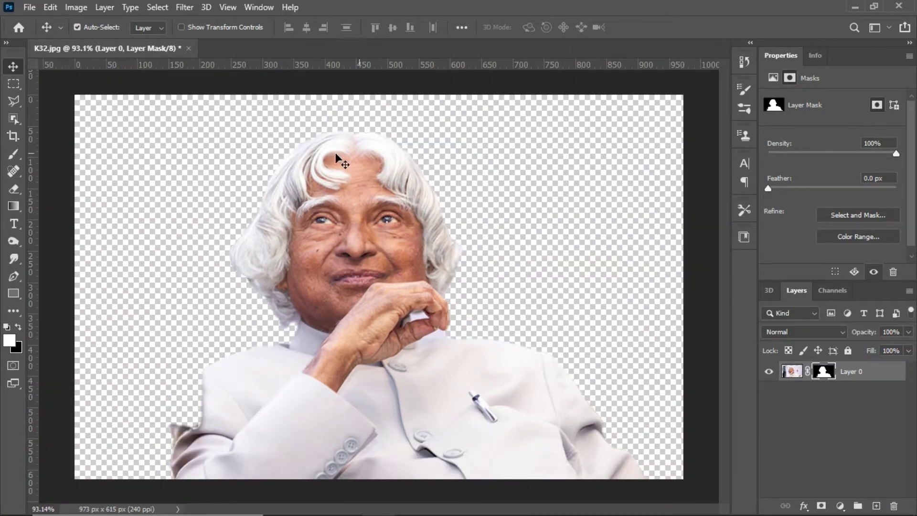
{"action": "scroll", "coordinate": [292, 149], "scroll_direction": "up", "scroll_amount": 2}
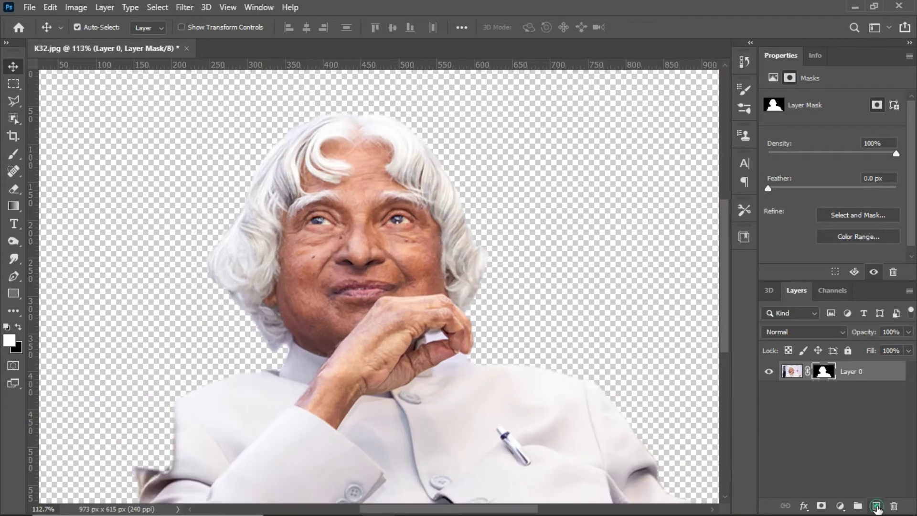
Add a new layer beneath the masked photo and fill it with the grey foreground colour
{"action": "left_click", "coordinate": [878, 508]}
{"action": "left_click_drag", "start_coordinate": [858, 372], "coordinate": [858, 398]}
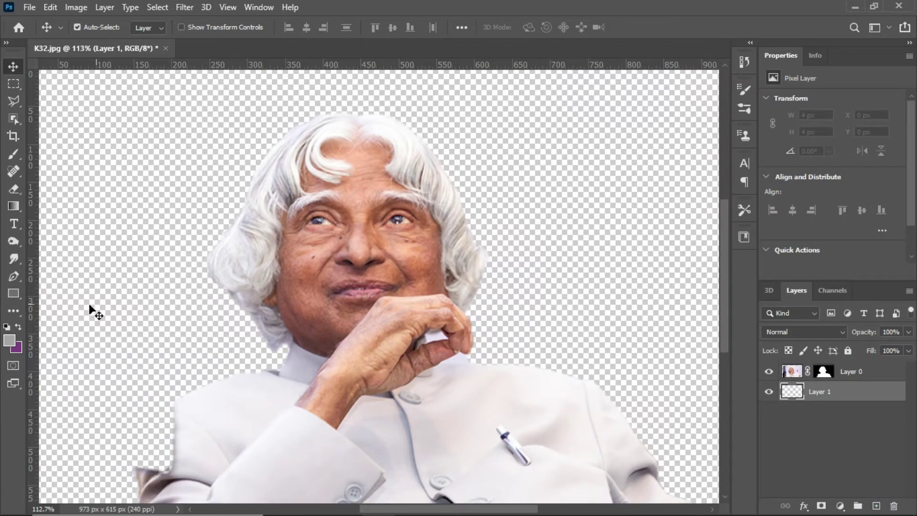
{"action": "left_click_drag", "start_coordinate": [13, 206], "coordinate": [60, 246]}
{"action": "left_click", "coordinate": [61, 246]}
{"action": "left_click", "coordinate": [113, 272]}
{"action": "scroll", "coordinate": [344, 287], "scroll_direction": "down", "scroll_amount": 2}
{"action": "scroll", "coordinate": [483, 196], "scroll_direction": "up", "scroll_amount": 2}
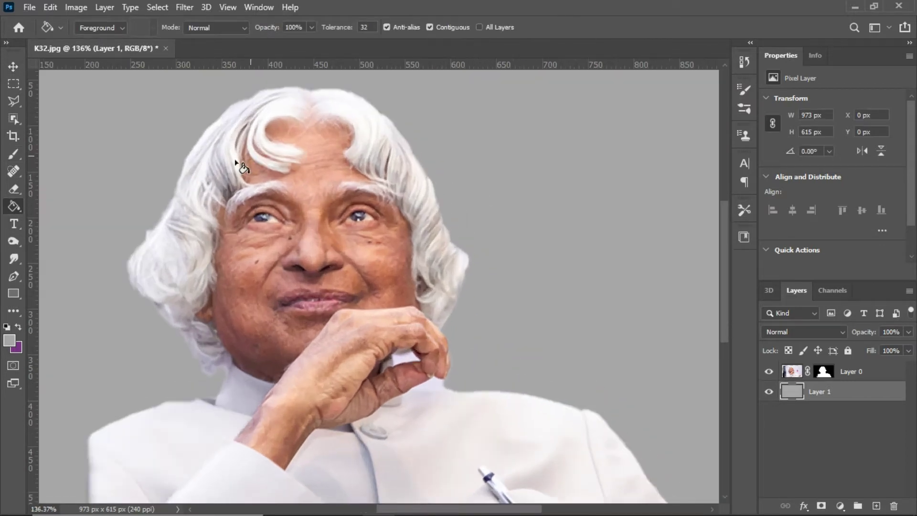
Duplicate the masked Layer 0 and merge the copy with a new empty layer above it
{"action": "left_click", "coordinate": [13, 67]}
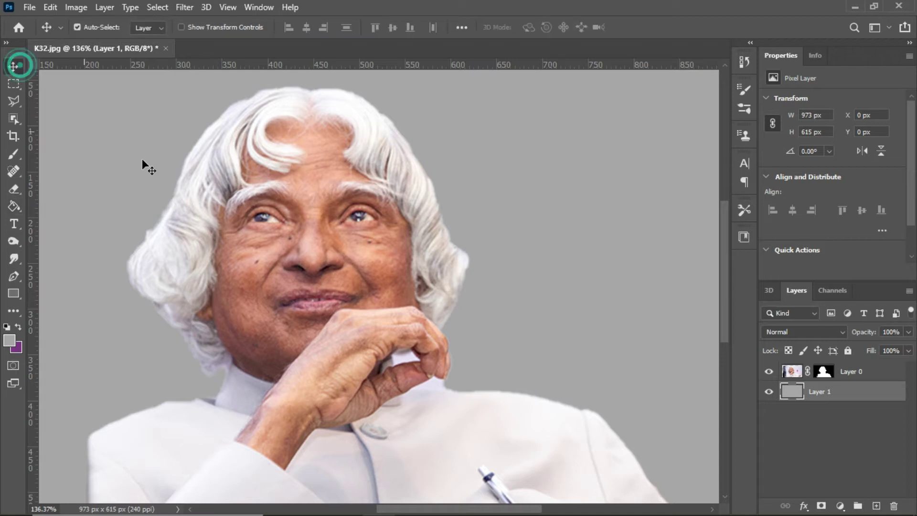
{"action": "left_click", "coordinate": [857, 375]}
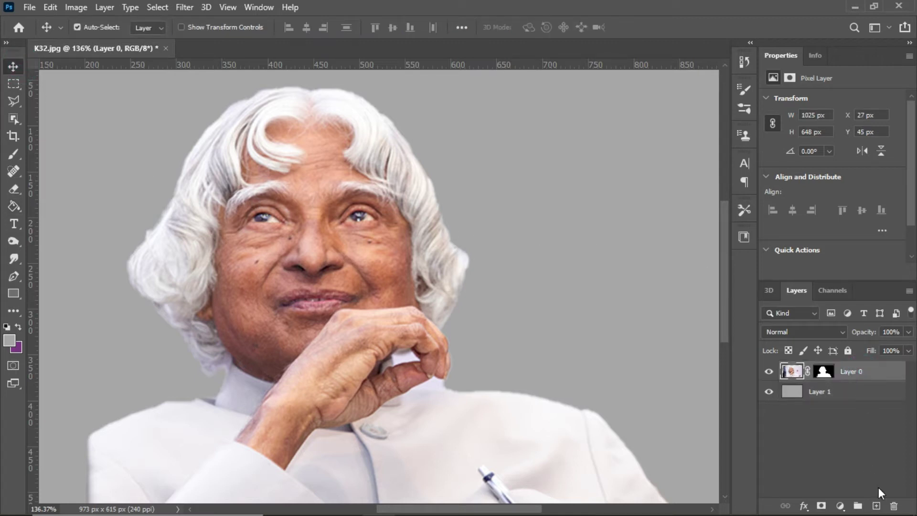
{"action": "key", "text": "ctrl+j"}
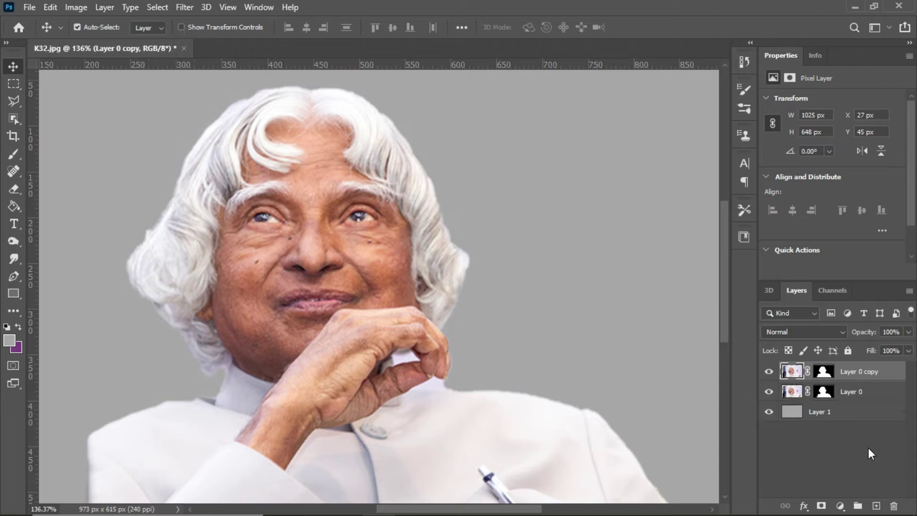
{"action": "left_click", "coordinate": [877, 506]}
{"action": "left_click", "coordinate": [852, 391], "text": "ctrl"}
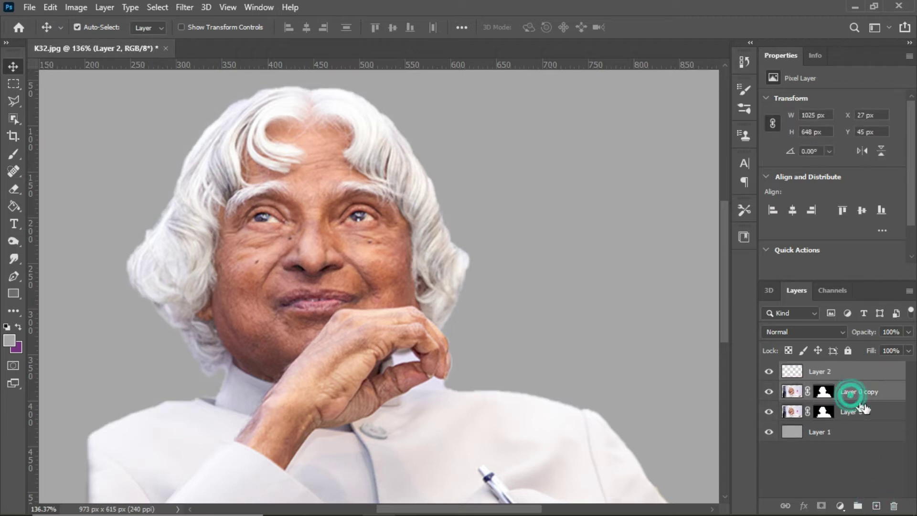
{"action": "key", "text": "ctrl+e"}
Hide the original masked Layer 0 and inspect the merged cutout
{"action": "left_click", "coordinate": [770, 393]}
{"action": "scroll", "coordinate": [207, 204], "scroll_direction": "down", "scroll_amount": 2}
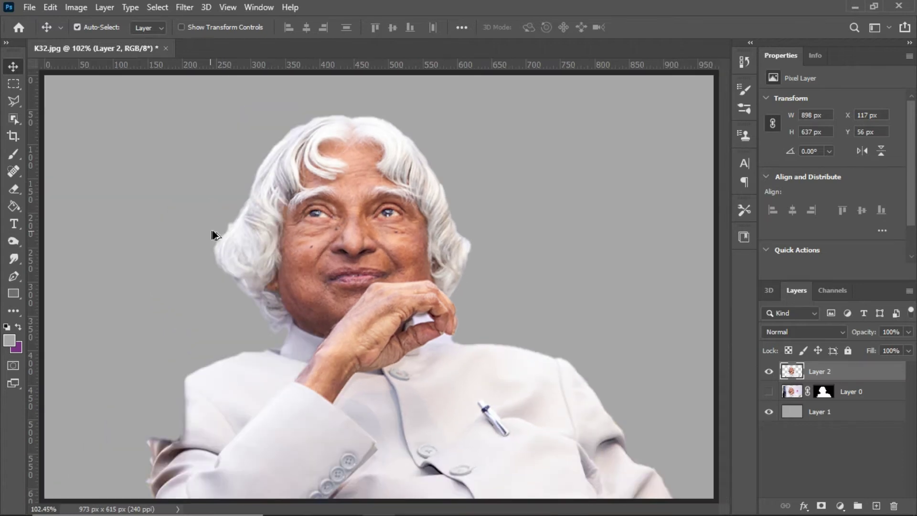
{"action": "scroll", "coordinate": [317, 180], "scroll_direction": "up", "scroll_amount": 3}
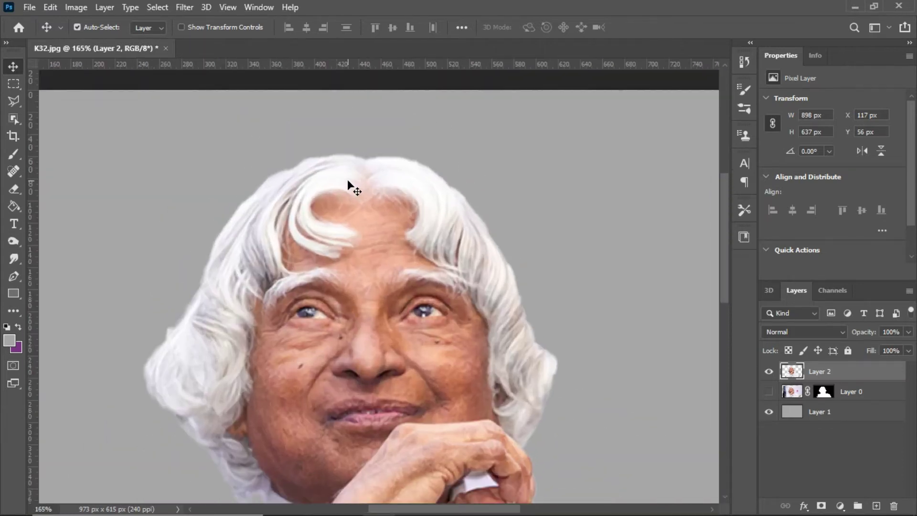
{"action": "scroll", "coordinate": [348, 179], "scroll_direction": "down", "scroll_amount": 4}
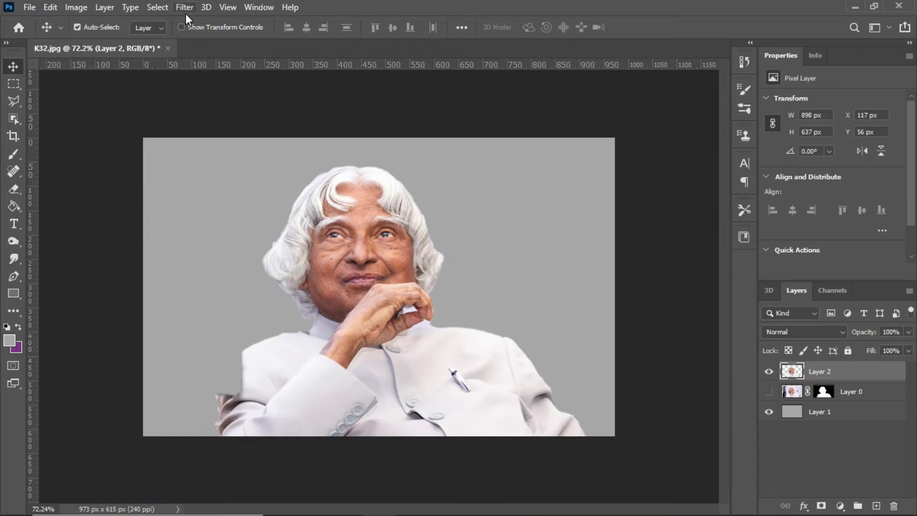
Open the Camera Raw Filter on the merged cutout and adjust its Basic tone settings to darken the bright areas
{"action": "left_click", "coordinate": [185, 9]}
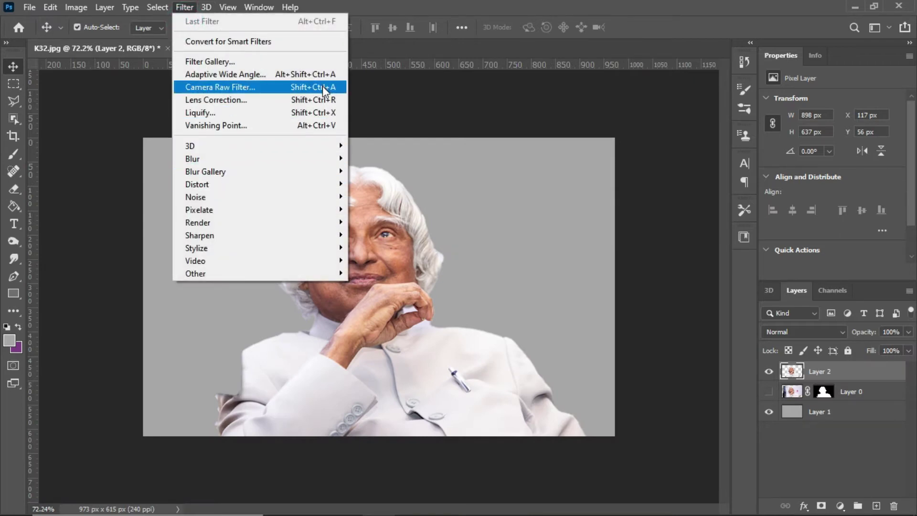
{"action": "left_click", "coordinate": [324, 98]}
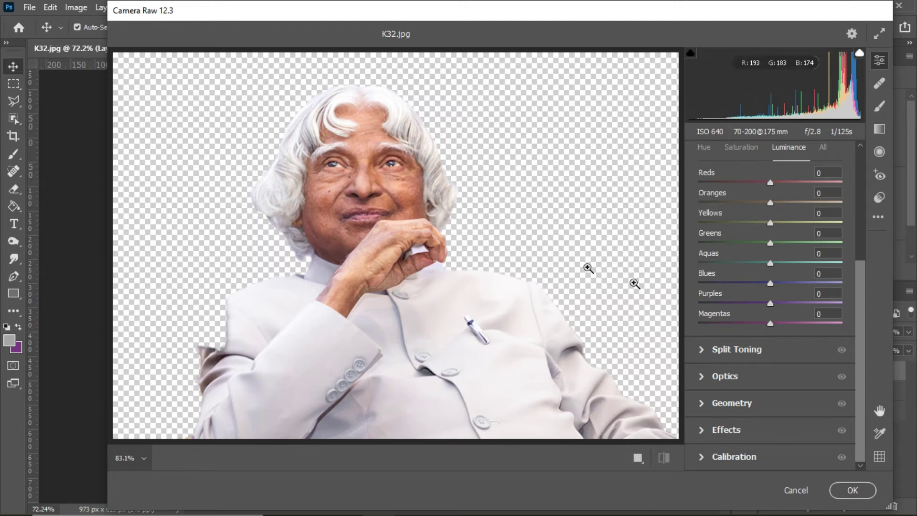
{"action": "scroll", "coordinate": [837, 209], "scroll_direction": "up", "scroll_amount": 5}
{"action": "left_click", "coordinate": [838, 209]}
{"action": "left_click_drag", "start_coordinate": [771, 282], "coordinate": [696, 303]}
{"action": "left_click_drag", "start_coordinate": [771, 322], "coordinate": [799, 393]}
Raise the Oranges luminance to +30 in the Color Mixer to brighten the skin
{"action": "scroll", "coordinate": [795, 403], "scroll_direction": "down", "scroll_amount": 4}
{"action": "scroll", "coordinate": [803, 397], "scroll_direction": "down", "scroll_amount": 7}
{"action": "left_click", "coordinate": [788, 340]}
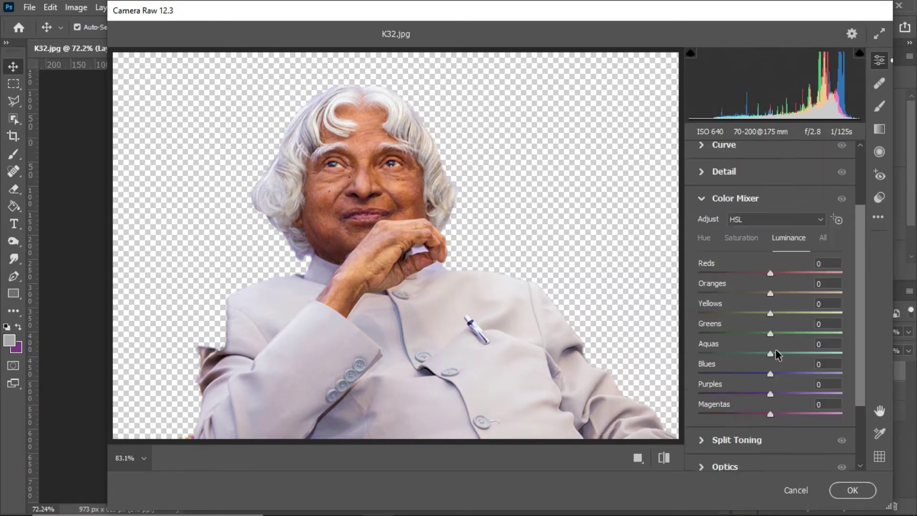
{"action": "left_click_drag", "start_coordinate": [771, 293], "coordinate": [794, 294]}
Smooth the portrait with Noise Reduction 45 and its Detail at 30, and apply the Camera Raw filter
{"action": "scroll", "coordinate": [760, 277], "scroll_direction": "up", "scroll_amount": 3}
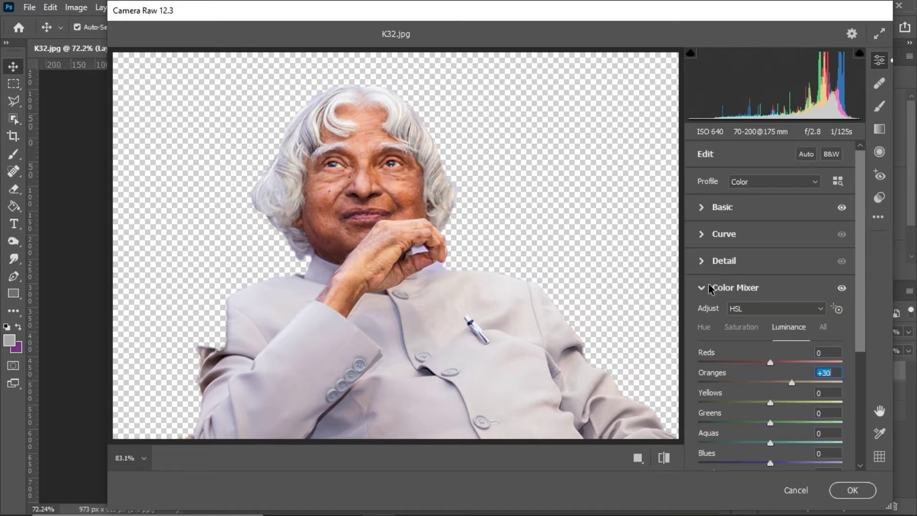
{"action": "left_click", "coordinate": [701, 261]}
{"action": "left_click_drag", "start_coordinate": [699, 264], "coordinate": [773, 266]}
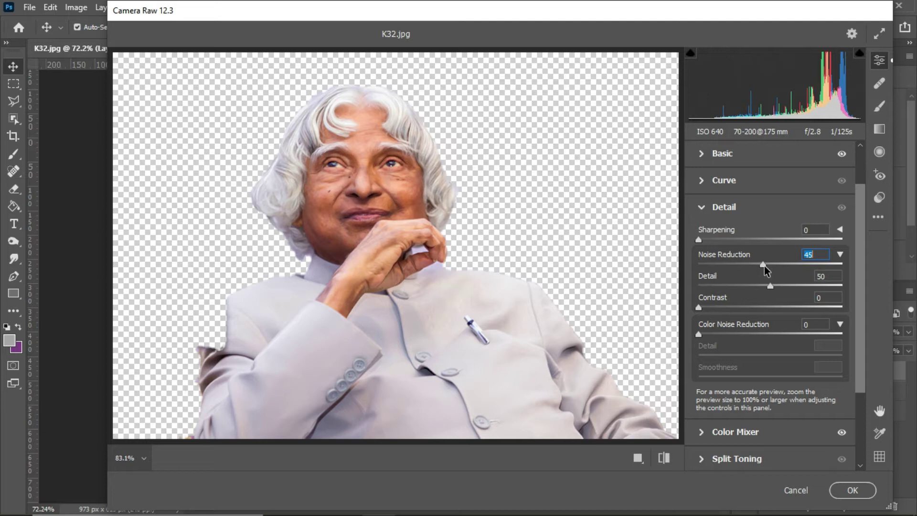
{"action": "left_click_drag", "start_coordinate": [770, 287], "coordinate": [755, 293]}
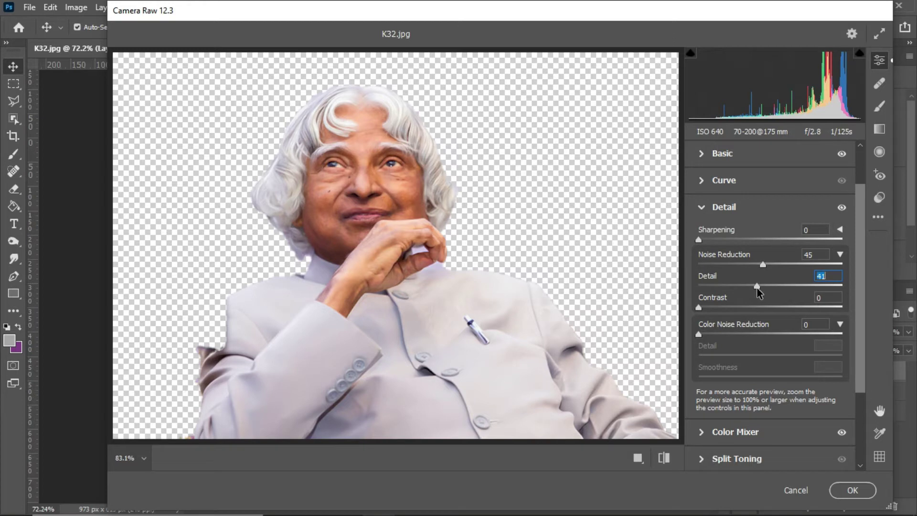
{"action": "left_click_drag", "start_coordinate": [821, 290], "coordinate": [741, 287]}
{"action": "scroll", "coordinate": [829, 345], "scroll_direction": "down", "scroll_amount": 3}
{"action": "scroll", "coordinate": [829, 346], "scroll_direction": "up", "scroll_amount": 5}
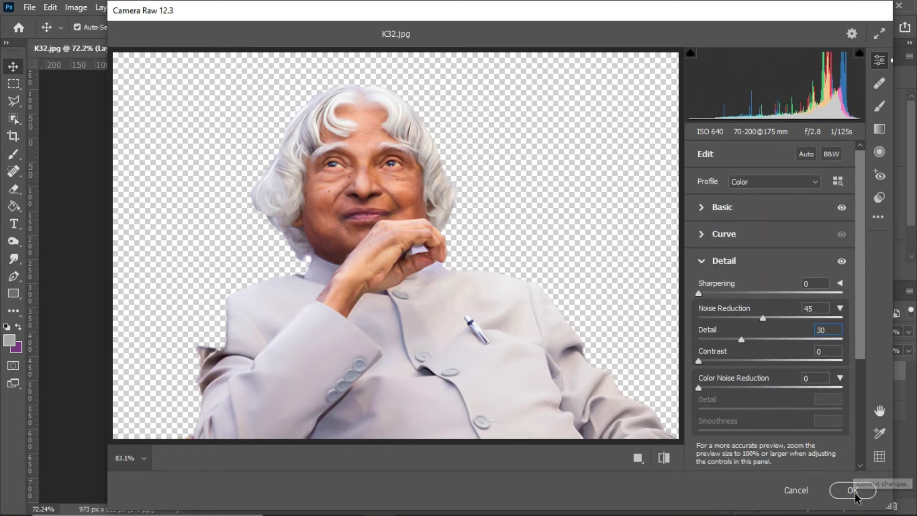
{"action": "left_click", "coordinate": [855, 493]}
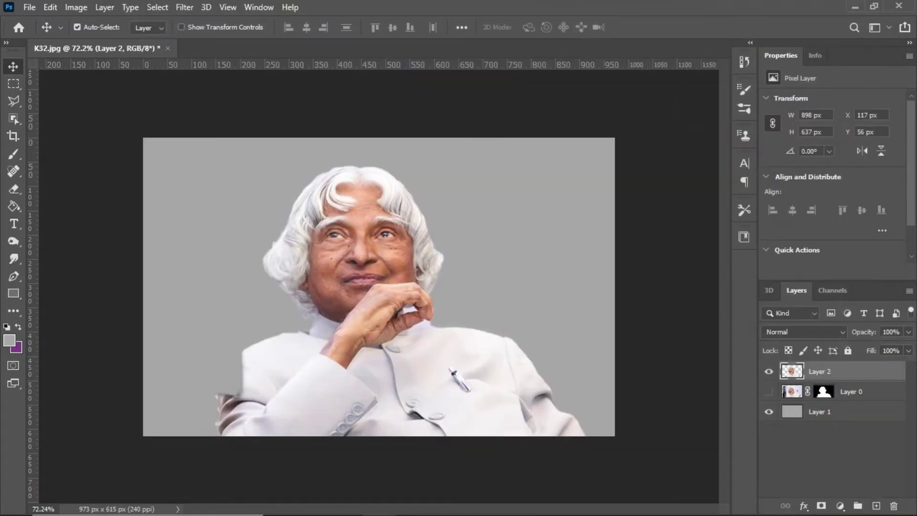
{"action": "scroll", "coordinate": [365, 225], "scroll_direction": "up", "scroll_amount": 4}
{"action": "scroll", "coordinate": [384, 234], "scroll_direction": "down", "scroll_amount": 4}
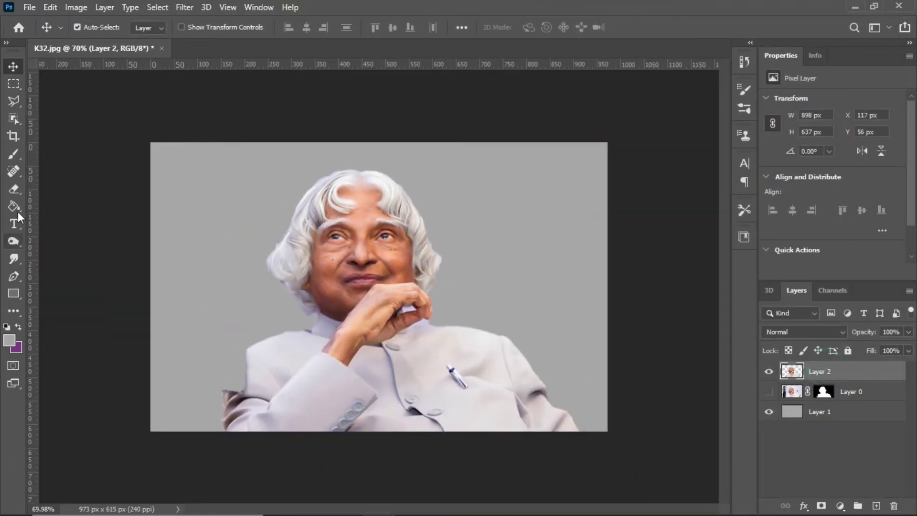
Set up the Eraser with a soft round brush at 200 px and 0% hardness
{"action": "left_click", "coordinate": [18, 191]}
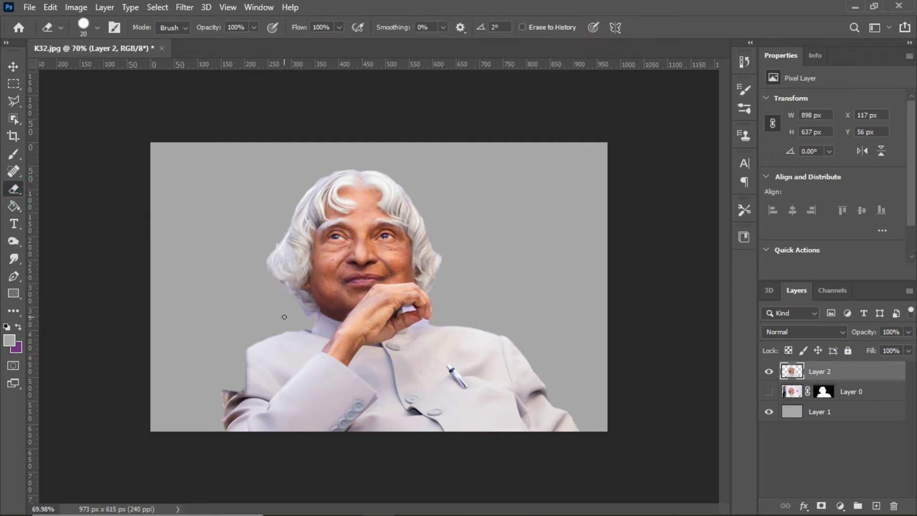
{"action": "key", "text": "bracketright"}
{"action": "key", "text": "bracketright"}
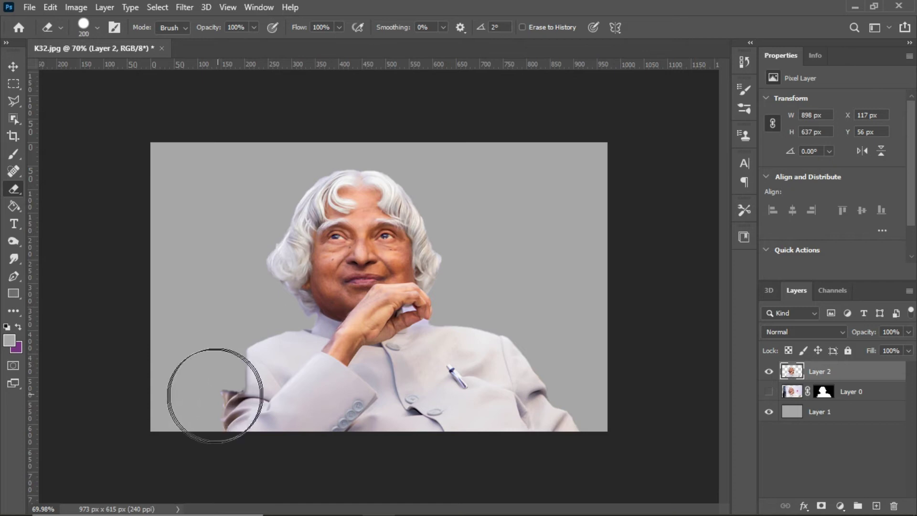
{"action": "left_click", "coordinate": [97, 27]}
{"action": "left_click", "coordinate": [49, 127]}
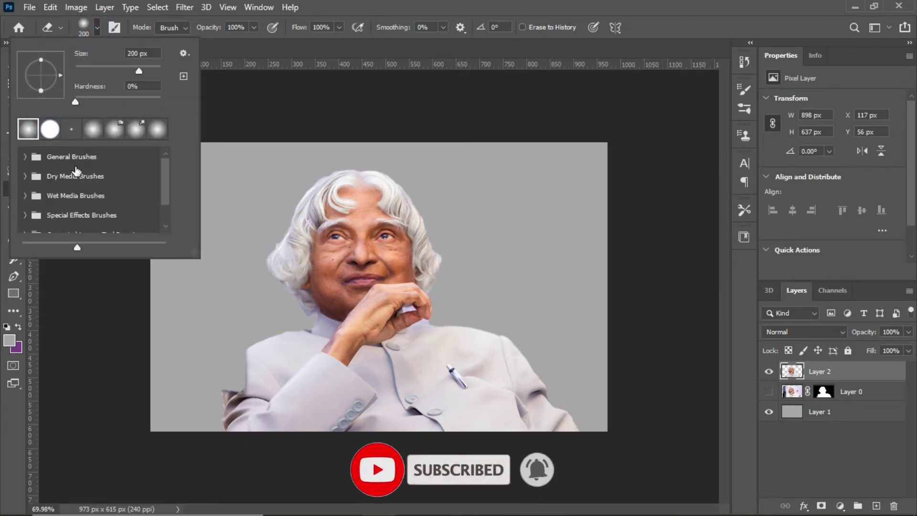
{"action": "key", "text": "Return"}
Erase the lower edges of the jacket and sleeves so the cutout fades softly into the grey background
{"action": "mouse_move", "coordinate": [199, 409]}
{"action": "left_mouse_down"}
{"action": "mouse_move", "coordinate": [301, 455]}
{"action": "mouse_move", "coordinate": [249, 440]}
{"action": "mouse_move", "coordinate": [210, 410]}
{"action": "mouse_move", "coordinate": [245, 433]}
{"action": "mouse_move", "coordinate": [208, 393]}
{"action": "mouse_move", "coordinate": [300, 457]}
{"action": "mouse_move", "coordinate": [564, 433]}
{"action": "mouse_move", "coordinate": [549, 375]}
{"action": "mouse_move", "coordinate": [473, 428]}
{"action": "mouse_move", "coordinate": [345, 450]}
{"action": "mouse_move", "coordinate": [297, 440]}
{"action": "mouse_move", "coordinate": [228, 395]}
{"action": "left_mouse_up"}
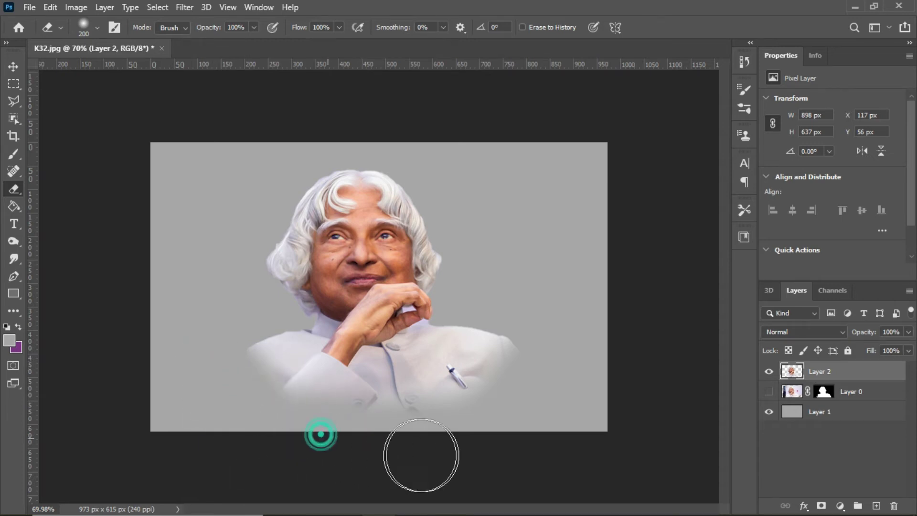
{"action": "mouse_move", "coordinate": [524, 426]}
{"action": "left_mouse_down"}
{"action": "mouse_move", "coordinate": [565, 356]}
{"action": "mouse_move", "coordinate": [549, 332]}
{"action": "mouse_move", "coordinate": [522, 420]}
{"action": "mouse_move", "coordinate": [496, 440]}
{"action": "left_mouse_up"}
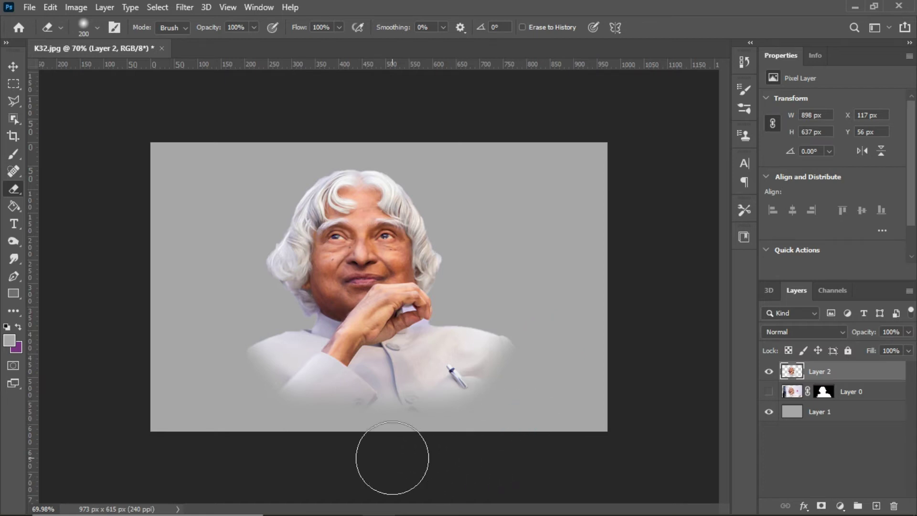
{"action": "left_click", "coordinate": [246, 424]}
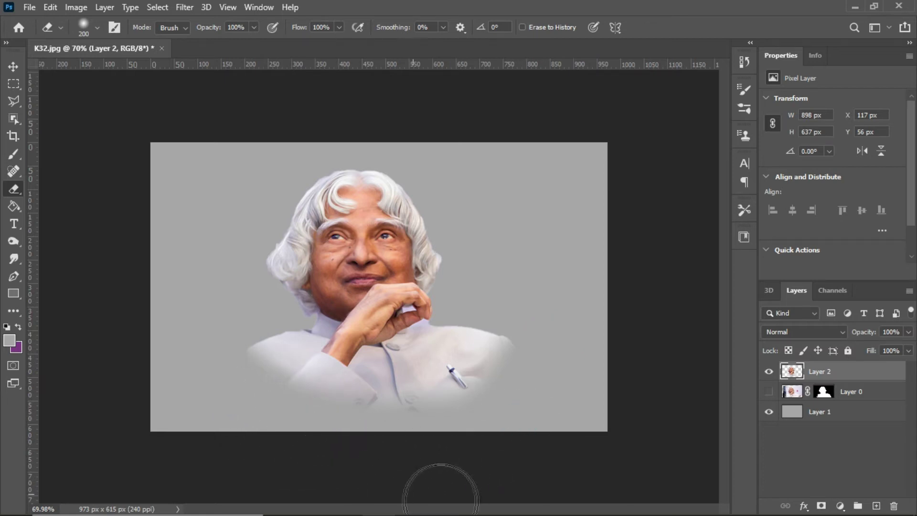
Move the portrait on Layer 2 slightly up and to the right, to about X 134 px, Y 33 px
{"action": "left_click", "coordinate": [858, 376]}
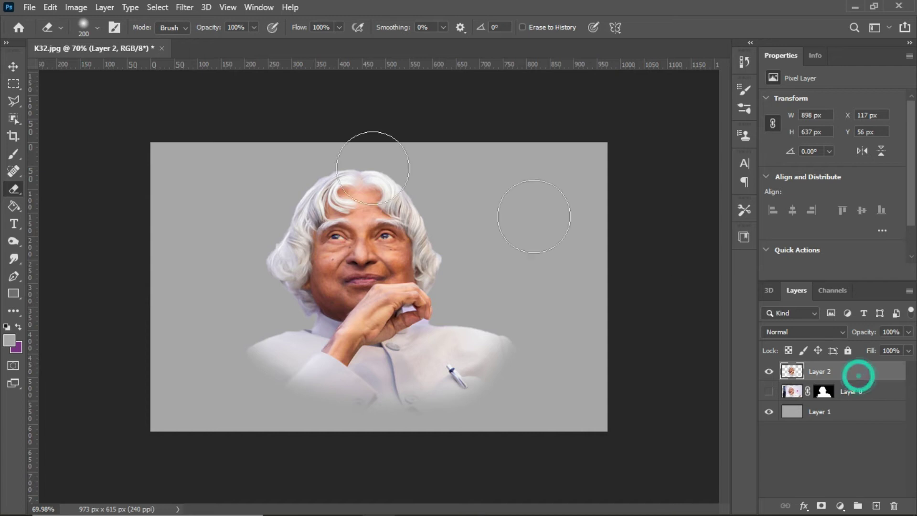
{"action": "left_click", "coordinate": [13, 67]}
{"action": "mouse_move", "coordinate": [378, 303]}
{"action": "left_mouse_down"}
{"action": "mouse_move", "coordinate": [374, 290]}
{"action": "mouse_move", "coordinate": [383, 294]}
{"action": "left_mouse_up"}
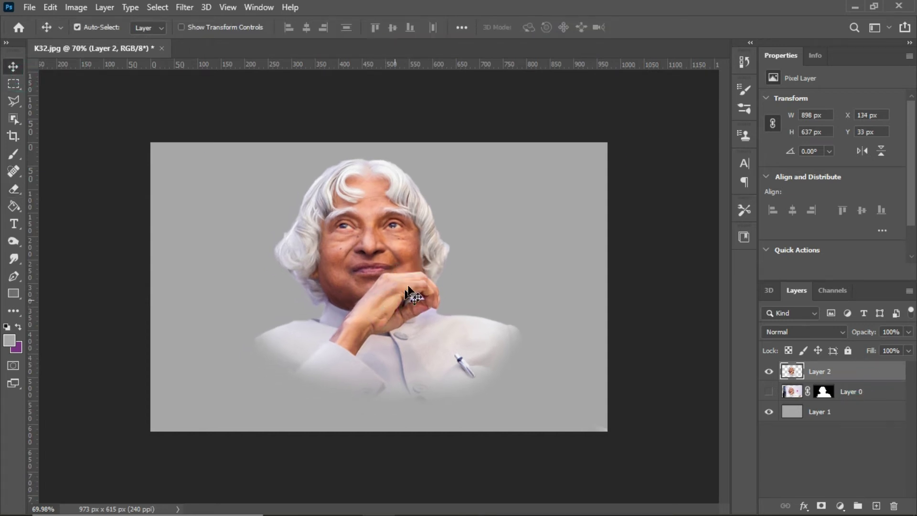
Set up the Smudge tool with a speckled textured brush tip for retouching the face
{"action": "scroll", "coordinate": [405, 281], "scroll_direction": "down", "scroll_amount": 2}
{"action": "scroll", "coordinate": [406, 277], "scroll_direction": "up", "scroll_amount": 4}
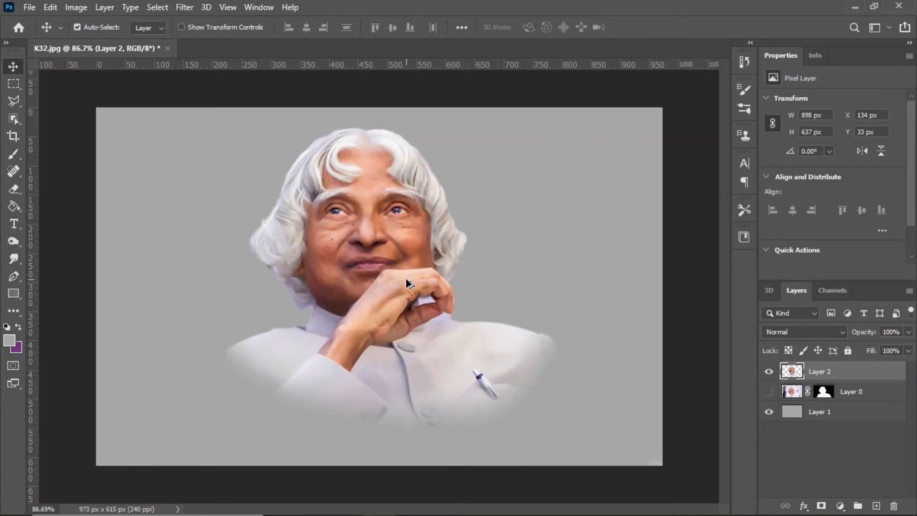
{"action": "scroll", "coordinate": [406, 281], "scroll_direction": "down", "scroll_amount": 1}
{"action": "scroll", "coordinate": [417, 270], "scroll_direction": "up", "scroll_amount": 1}
{"action": "scroll", "coordinate": [417, 270], "scroll_direction": "down", "scroll_amount": 1}
{"action": "scroll", "coordinate": [381, 248], "scroll_direction": "up", "scroll_amount": 10}
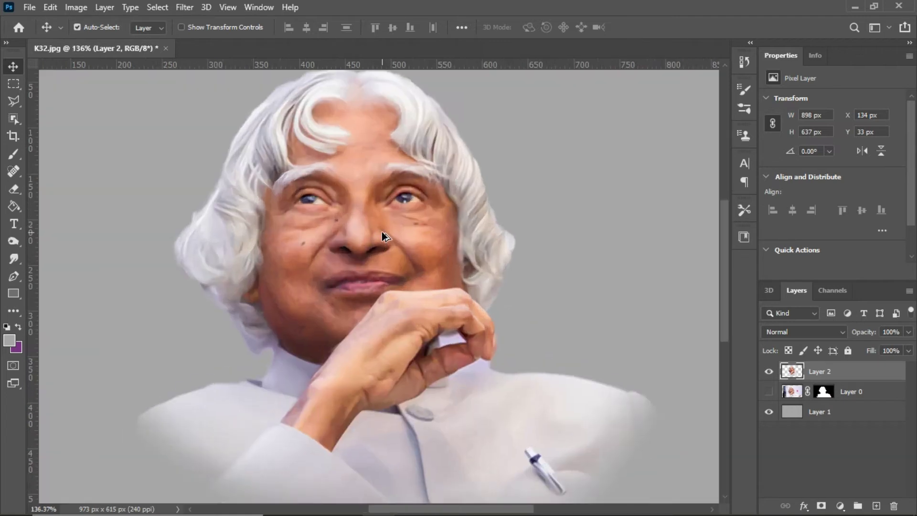
{"action": "scroll", "coordinate": [332, 252], "scroll_direction": "up", "scroll_amount": 5}
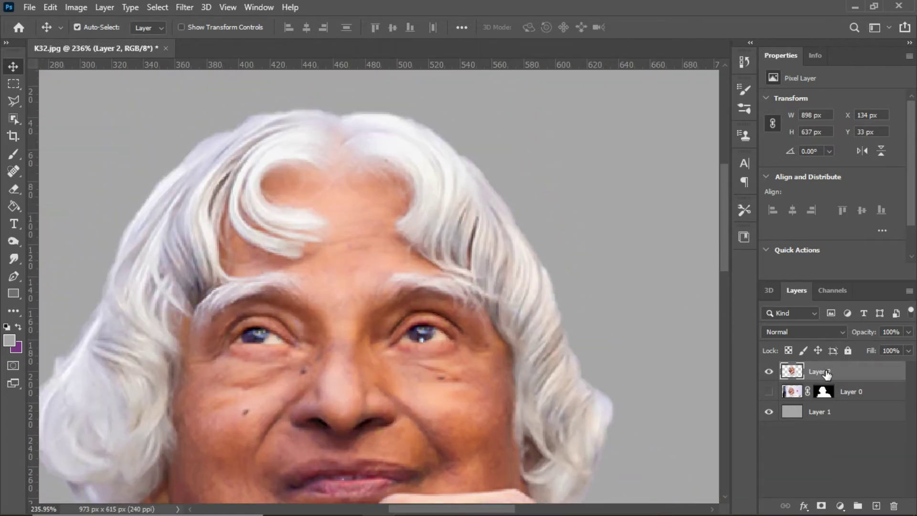
{"action": "scroll", "coordinate": [81, 291], "scroll_direction": "down", "scroll_amount": 3}
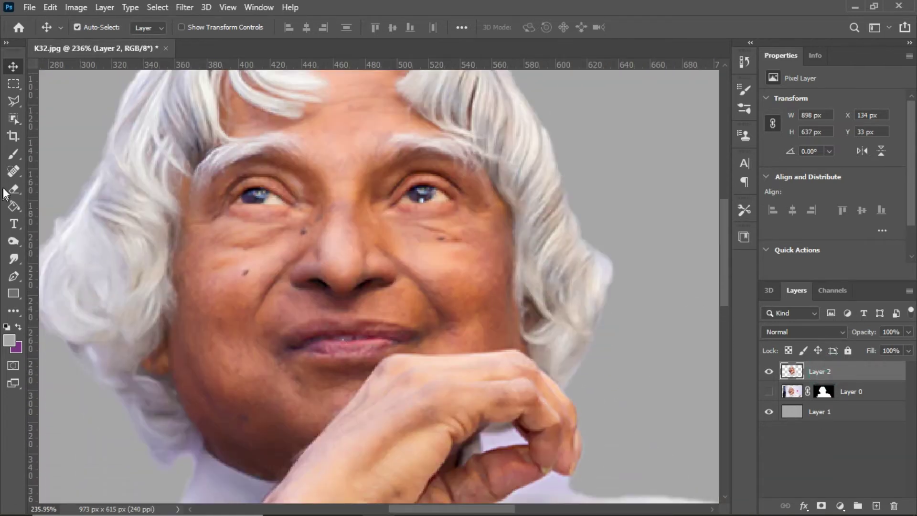
{"action": "left_click", "coordinate": [14, 256]}
{"action": "right_click", "coordinate": [13, 256]}
{"action": "left_click", "coordinate": [52, 283]}
{"action": "left_click", "coordinate": [98, 29]}
{"action": "scroll", "coordinate": [124, 179], "scroll_direction": "down", "scroll_amount": 2}
{"action": "scroll", "coordinate": [125, 183], "scroll_direction": "up", "scroll_amount": 2}
{"action": "left_click", "coordinate": [27, 177]}
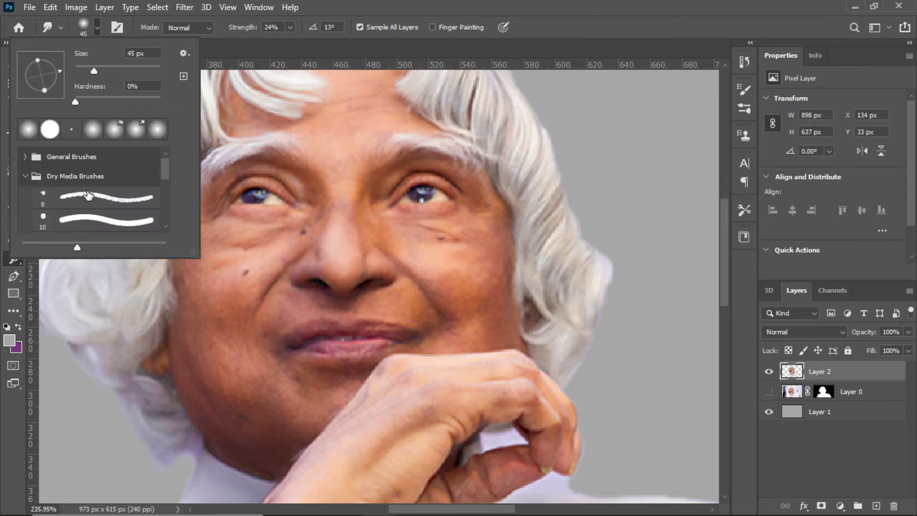
{"action": "scroll", "coordinate": [88, 195], "scroll_direction": "down", "scroll_amount": 4}
{"action": "left_click", "coordinate": [88, 212]}
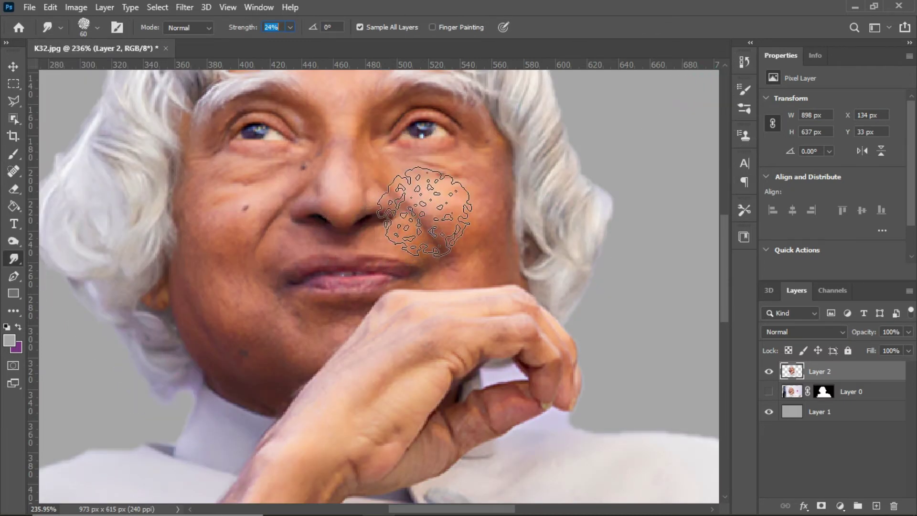
Set the smudge strength to 20%, reduce the brush to 20 px and smooth the forehead wrinkles
{"action": "key", "text": "["}
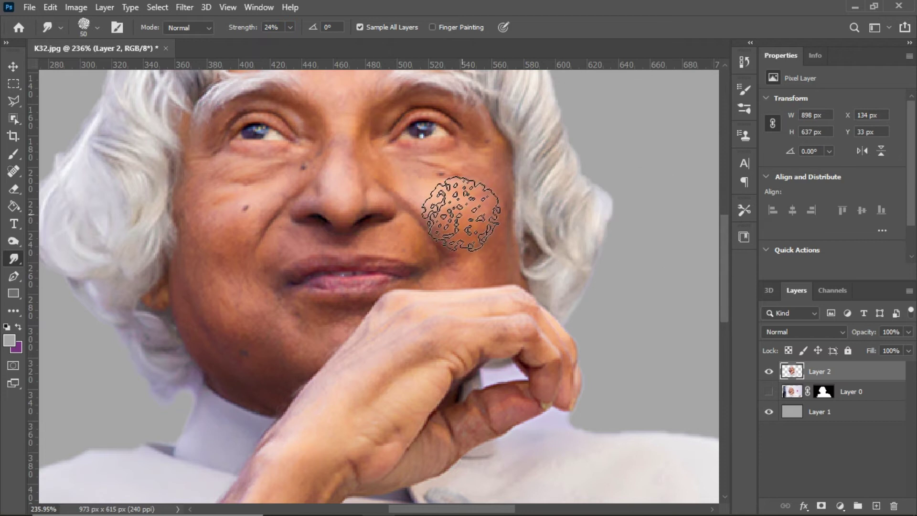
{"action": "scroll", "coordinate": [461, 214], "scroll_direction": "up", "scroll_amount": 5}
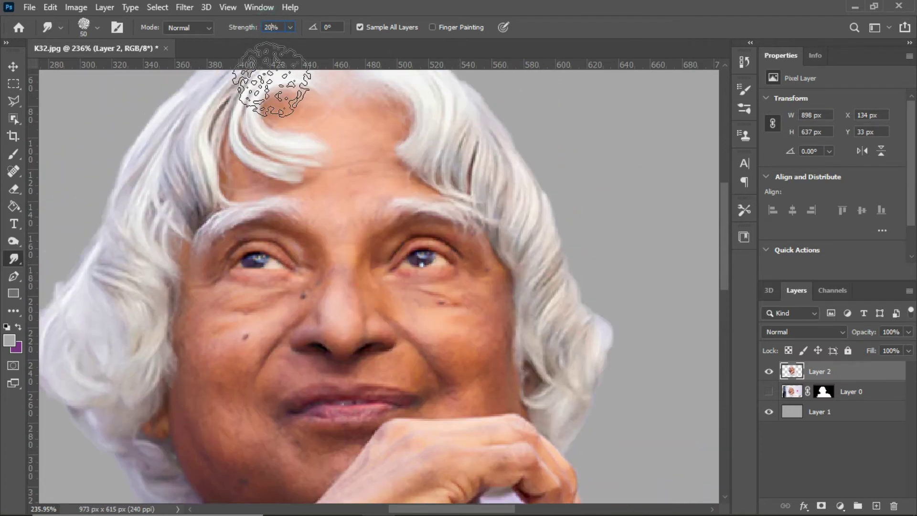
{"action": "key", "text": "["}
{"action": "key", "text": "["}
{"action": "key", "text": "["}
{"action": "key", "text": "["}
{"action": "key", "text": "["}
{"action": "key", "text": "["}
{"action": "key", "text": "["}
{"action": "key", "text": "bracketright"}
{"action": "key", "text": "bracketright"}
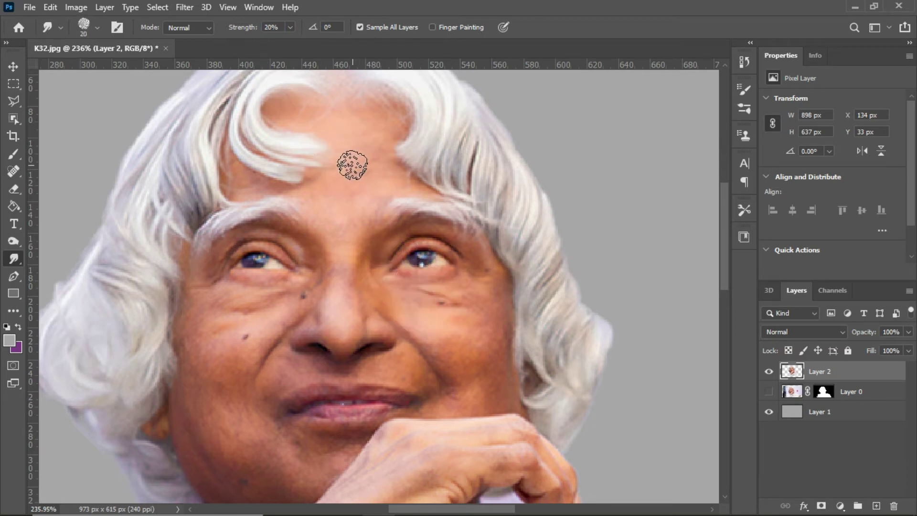
Reduce the smudge brush to 9 px and smooth the eyelid and skin around the man's right eye
{"action": "scroll", "coordinate": [191, 354], "scroll_direction": "up", "scroll_amount": 3}
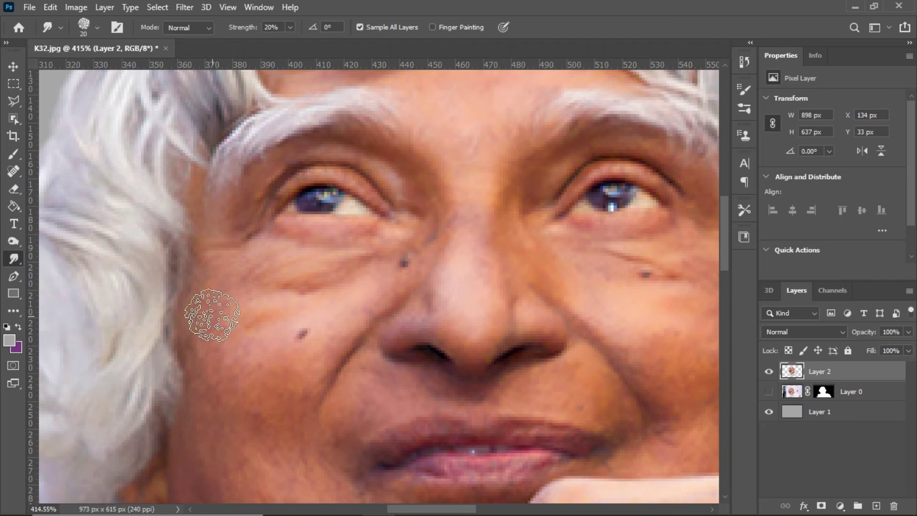
{"action": "key", "text": "bracketright"}
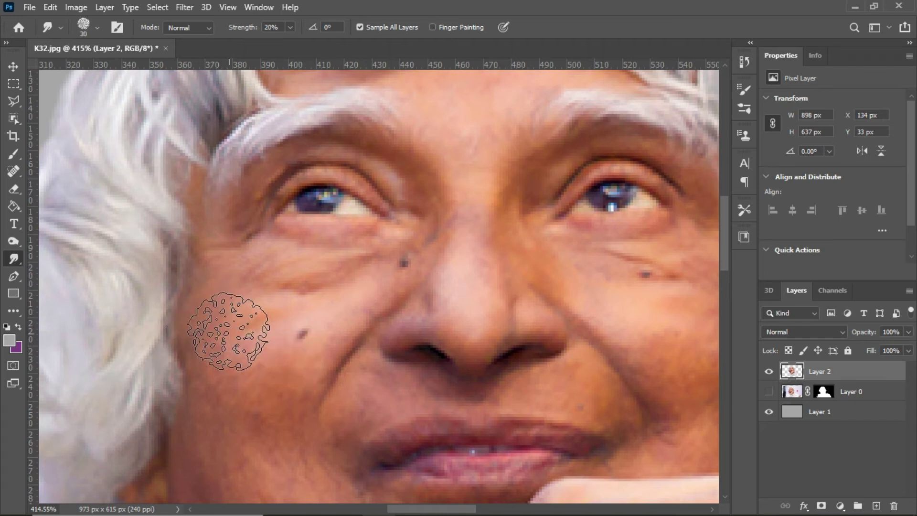
{"action": "key", "text": "bracketleft"}
{"action": "key", "text": "bracketleft"}
{"action": "key", "text": "bracketleft"}
{"action": "key", "text": "bracketleft"}
{"action": "key", "text": "bracketleft"}
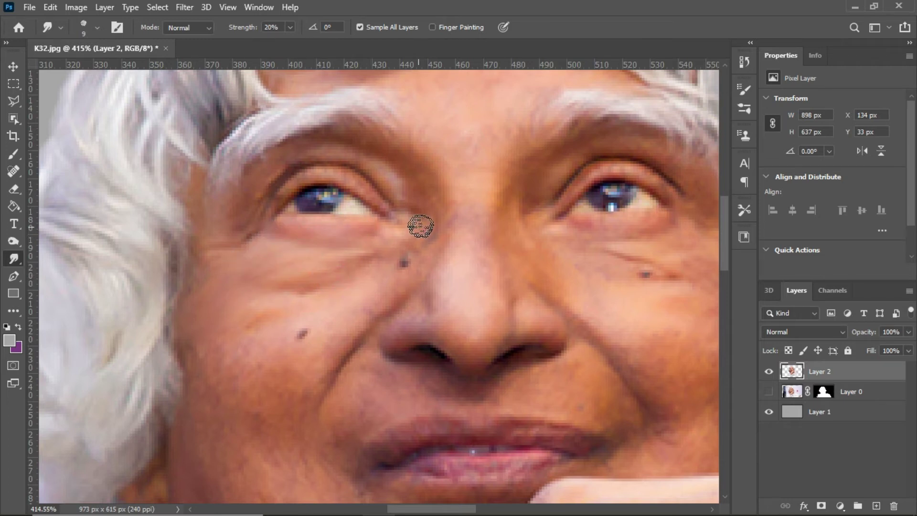
{"action": "left_click_drag", "start_coordinate": [260, 171], "coordinate": [232, 198]}
{"action": "left_click_drag", "start_coordinate": [255, 179], "coordinate": [236, 222]}
{"action": "left_click_drag", "start_coordinate": [277, 179], "coordinate": [238, 235]}
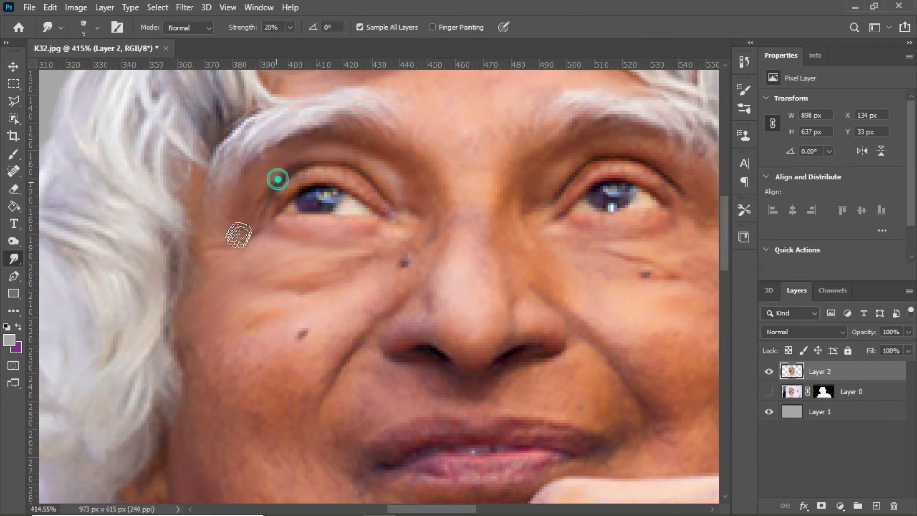
{"action": "left_click_drag", "start_coordinate": [369, 183], "coordinate": [243, 206]}
{"action": "left_click_drag", "start_coordinate": [396, 208], "coordinate": [277, 180]}
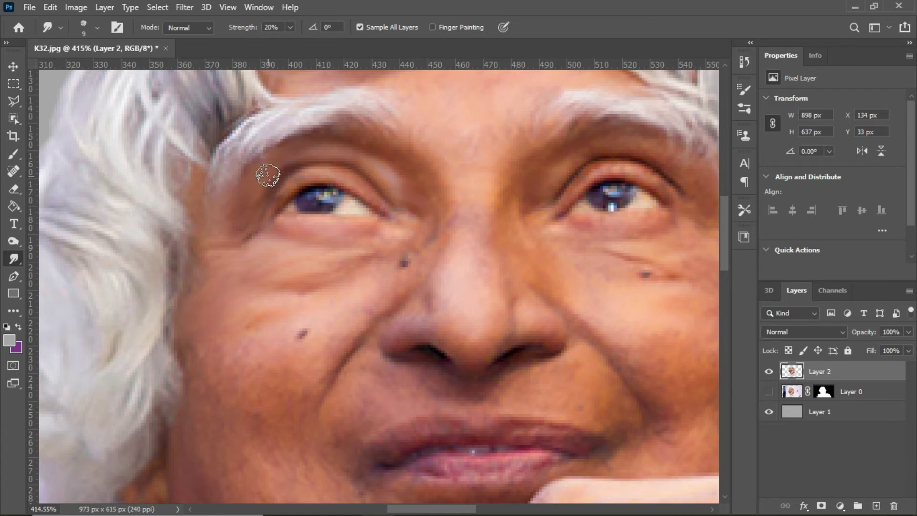
Smudge the temple, under-eye folds and upper cheek on the man's right side, softening the moles
{"action": "mouse_move", "coordinate": [205, 191]}
{"action": "left_mouse_down"}
{"action": "mouse_move", "coordinate": [189, 284]}
{"action": "mouse_move", "coordinate": [206, 319]}
{"action": "left_mouse_up"}
{"action": "left_click_drag", "start_coordinate": [404, 263], "coordinate": [410, 263]}
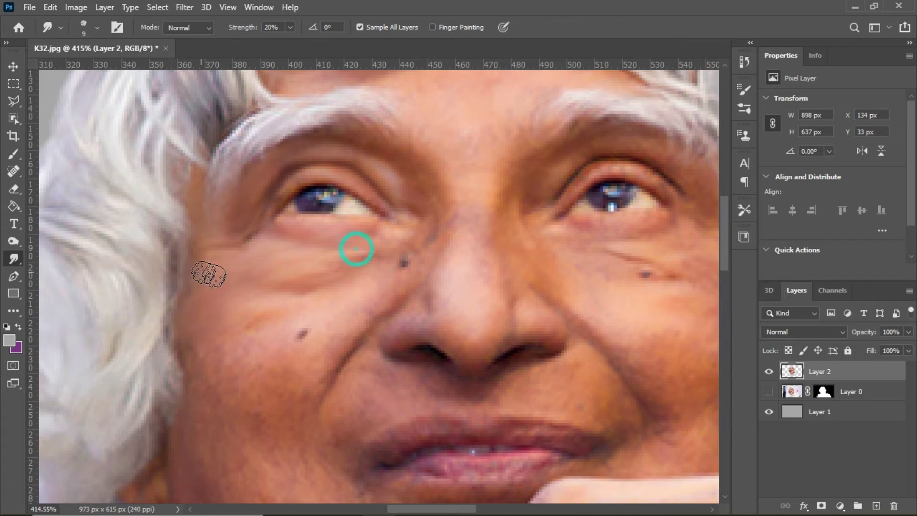
{"action": "left_click_drag", "start_coordinate": [405, 262], "coordinate": [406, 257]}
{"action": "left_click_drag", "start_coordinate": [303, 334], "coordinate": [369, 314]}
{"action": "left_click_drag", "start_coordinate": [272, 315], "coordinate": [222, 344]}
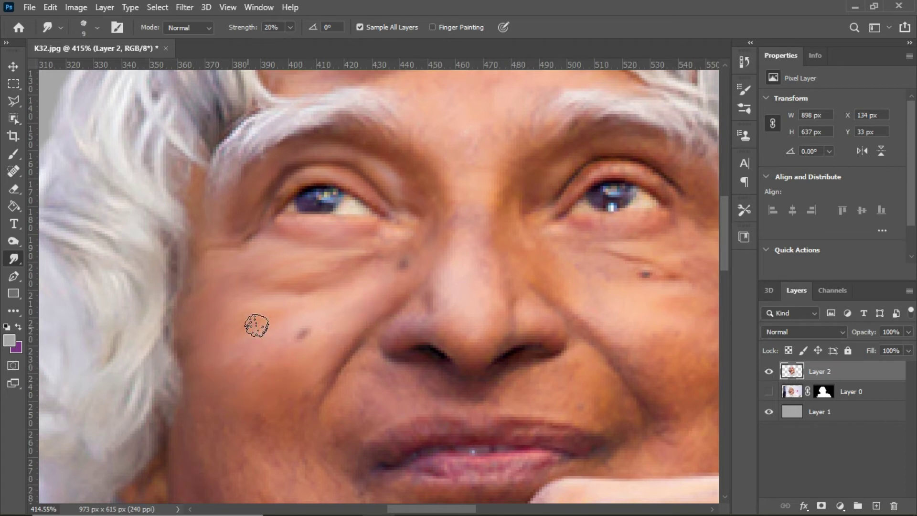
Smudge the forehead, nose and the skin around the man's left eye and cheek to a smooth painted finish
{"action": "scroll", "coordinate": [403, 215], "scroll_direction": "up", "scroll_amount": 5}
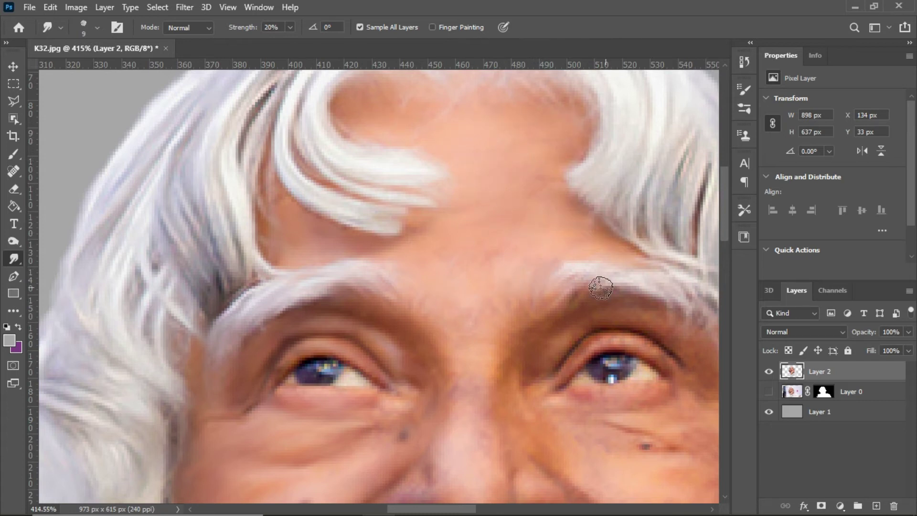
{"action": "scroll", "coordinate": [601, 288], "scroll_direction": "right", "scroll_amount": 6}
{"action": "scroll", "coordinate": [350, 277], "scroll_direction": "down", "scroll_amount": 3}
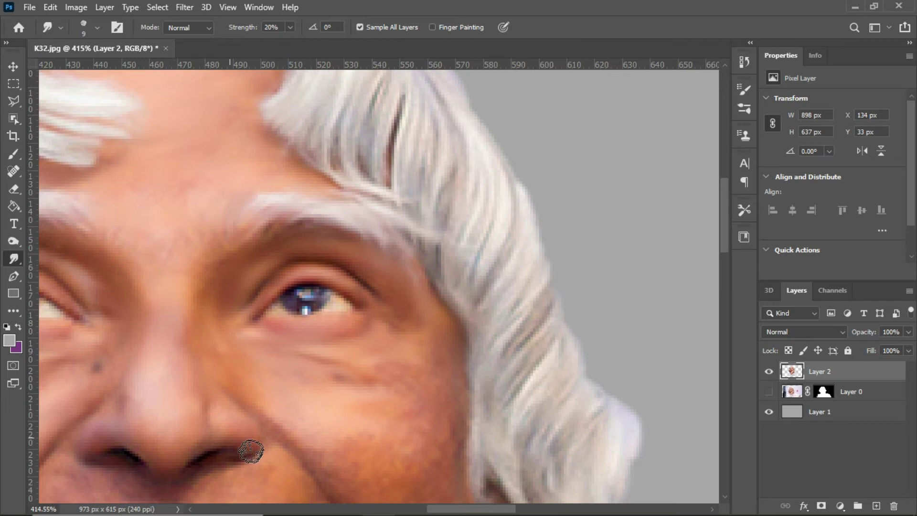
{"action": "mouse_move", "coordinate": [348, 366]}
{"action": "left_mouse_down"}
{"action": "mouse_move", "coordinate": [399, 386]}
{"action": "mouse_move", "coordinate": [427, 342]}
{"action": "left_mouse_up"}
{"action": "scroll", "coordinate": [440, 406], "scroll_direction": "down", "scroll_amount": 3}
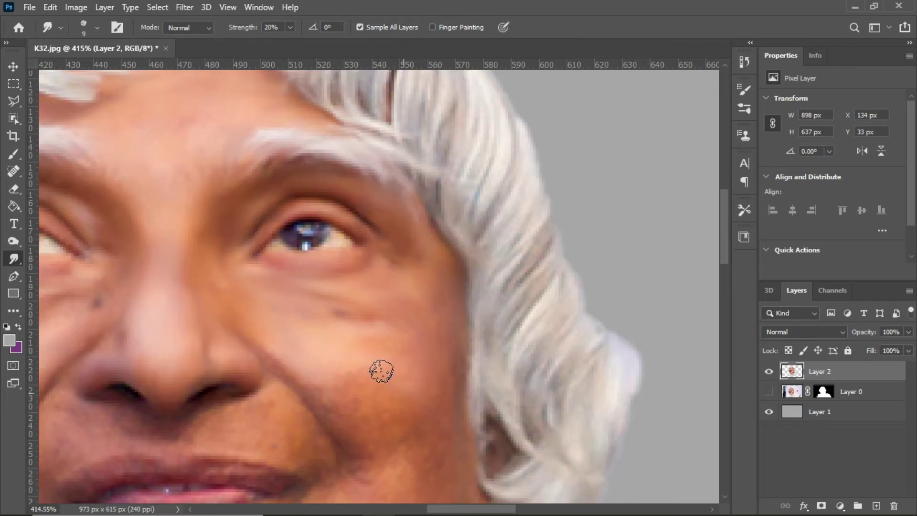
{"action": "scroll", "coordinate": [349, 381], "scroll_direction": "down", "scroll_amount": 6}
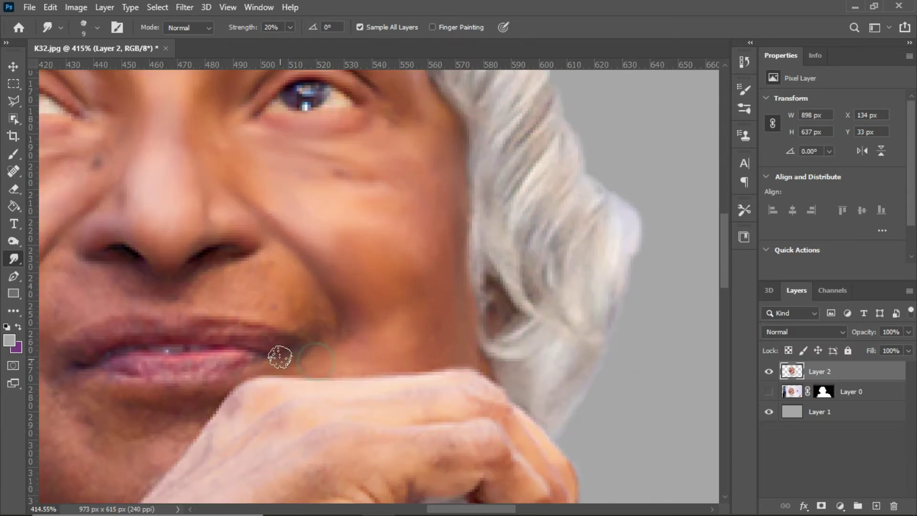
Smudge the skin above the mouth and blend the texture of both lips
{"action": "scroll", "coordinate": [211, 264], "scroll_direction": "left", "scroll_amount": 6}
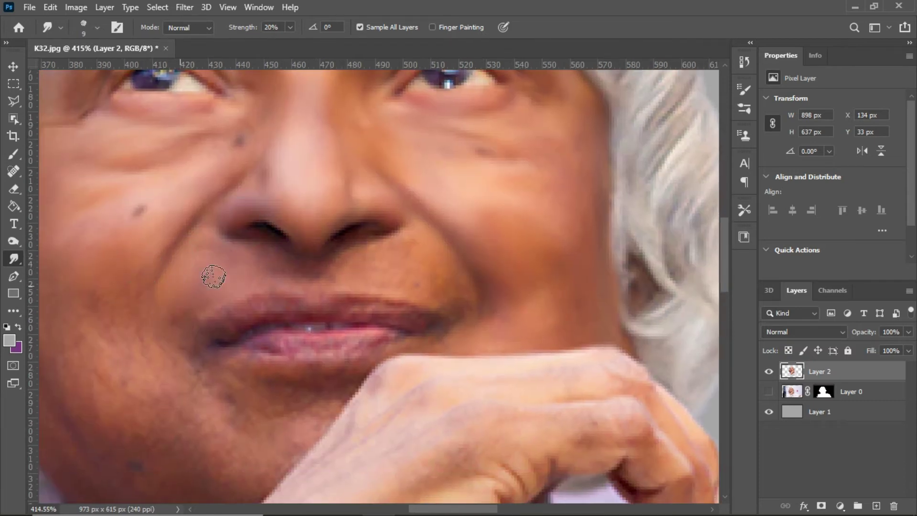
{"action": "mouse_move", "coordinate": [214, 342]}
{"action": "left_mouse_down"}
{"action": "mouse_move", "coordinate": [268, 309]}
{"action": "mouse_move", "coordinate": [350, 303]}
{"action": "left_mouse_up"}
{"action": "mouse_move", "coordinate": [266, 340]}
{"action": "left_mouse_down"}
{"action": "mouse_move", "coordinate": [359, 352]}
{"action": "mouse_move", "coordinate": [322, 329]}
{"action": "left_mouse_up"}
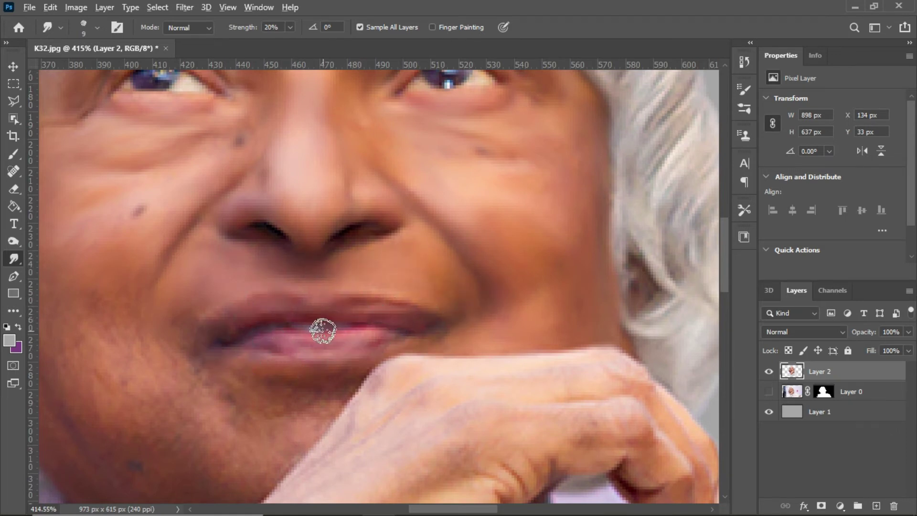
Enlarge the smudge brush to 15 px and smooth the chin, jaw and lower cheek
{"action": "scroll", "coordinate": [321, 330], "scroll_direction": "down", "scroll_amount": 4}
{"action": "scroll", "coordinate": [78, 326], "scroll_direction": "up", "scroll_amount": 3}
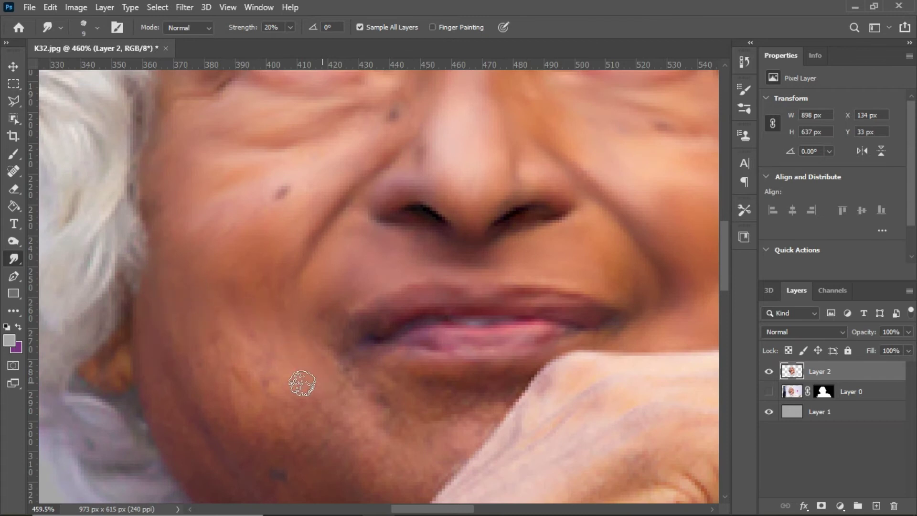
{"action": "scroll", "coordinate": [302, 384], "scroll_direction": "down", "scroll_amount": 4}
{"action": "left_click_drag", "start_coordinate": [344, 154], "coordinate": [341, 240]}
{"action": "key", "text": "bracketright"}
{"action": "key", "text": "bracketright"}
{"action": "key", "text": "bracketright"}
{"action": "key", "text": "bracketright"}
{"action": "key", "text": "bracketleft"}
{"action": "key", "text": "bracketleft"}
{"action": "left_click_drag", "start_coordinate": [294, 292], "coordinate": [374, 331]}
{"action": "left_click_drag", "start_coordinate": [404, 283], "coordinate": [326, 370]}
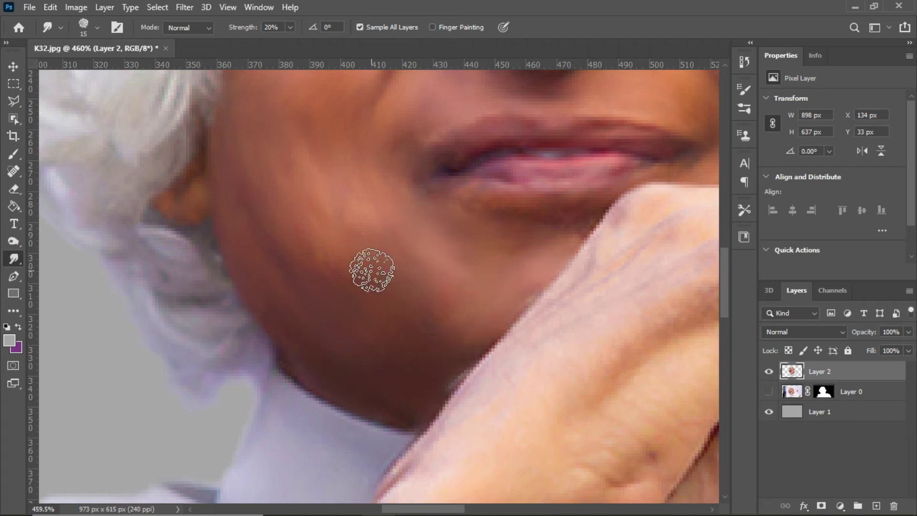
Blend the man's right cheek with the 15 px smudge brush and review the whole portrait
{"action": "scroll", "coordinate": [334, 282], "scroll_direction": "up", "scroll_amount": 3}
{"action": "scroll", "coordinate": [306, 249], "scroll_direction": "up", "scroll_amount": 1}
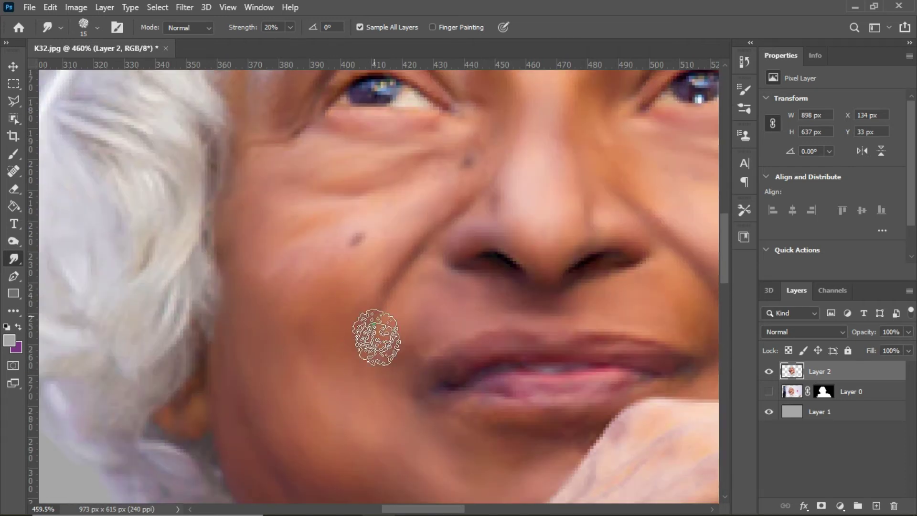
{"action": "scroll", "coordinate": [311, 349], "scroll_direction": "up", "scroll_amount": 1}
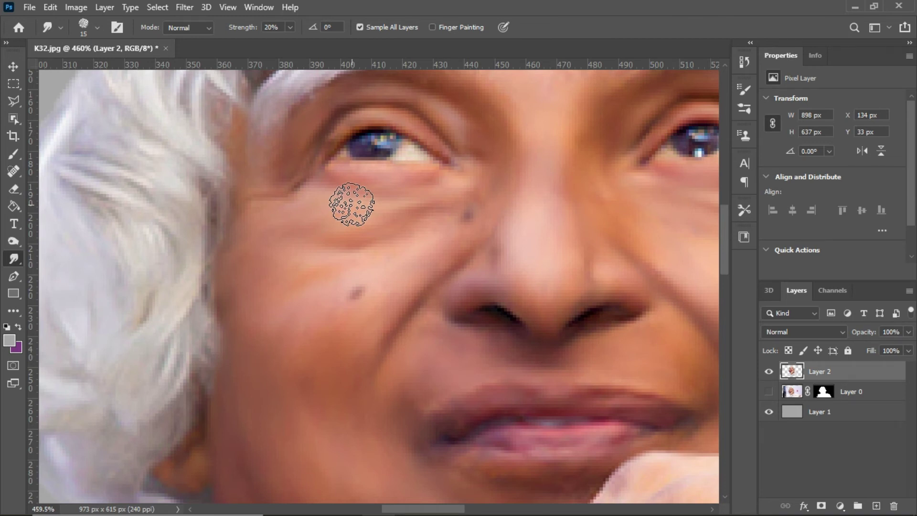
{"action": "scroll", "coordinate": [353, 207], "scroll_direction": "down", "scroll_amount": 8}
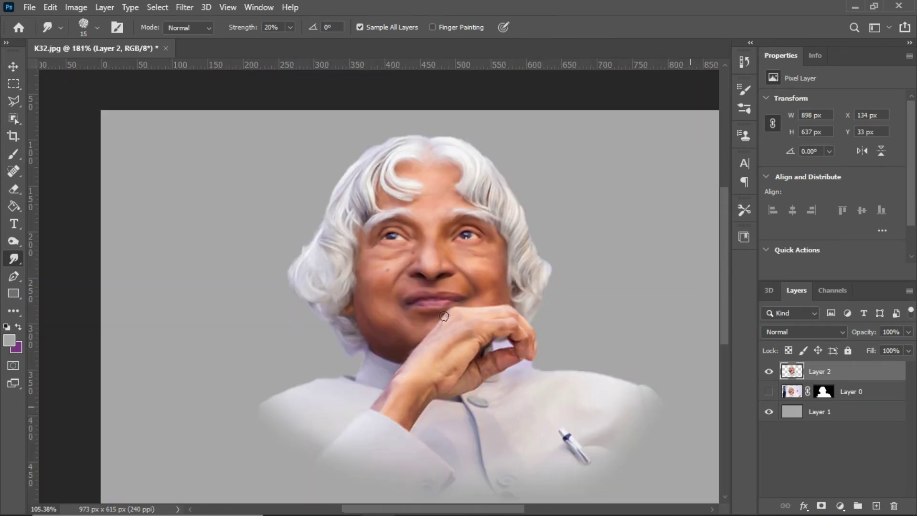
Enlarge the smudge brush to 10 px and smooth the hair on the crown and down the man's left temple
{"action": "scroll", "coordinate": [454, 160], "scroll_direction": "up", "scroll_amount": 6}
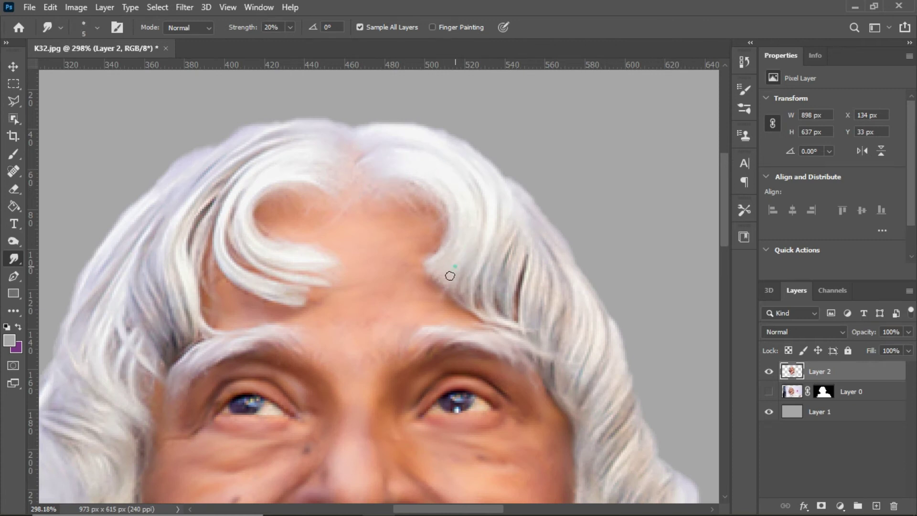
{"action": "mouse_move", "coordinate": [369, 162]}
{"action": "left_mouse_down"}
{"action": "mouse_move", "coordinate": [480, 240]}
{"action": "mouse_move", "coordinate": [491, 318]}
{"action": "left_mouse_up"}
{"action": "left_click_drag", "start_coordinate": [521, 244], "coordinate": [528, 326]}
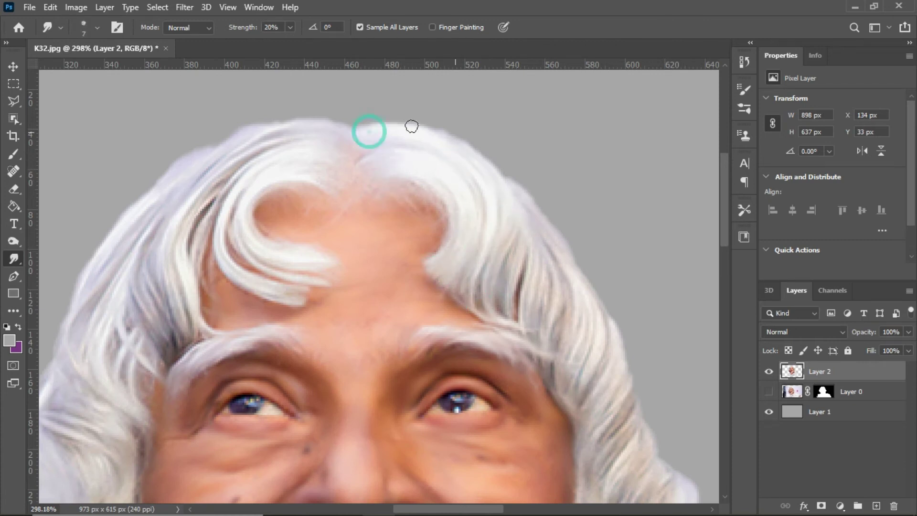
{"action": "key", "text": "bracketright"}
{"action": "key", "text": "bracketright"}
{"action": "key", "text": "bracketright"}
{"action": "left_click_drag", "start_coordinate": [521, 227], "coordinate": [526, 309]}
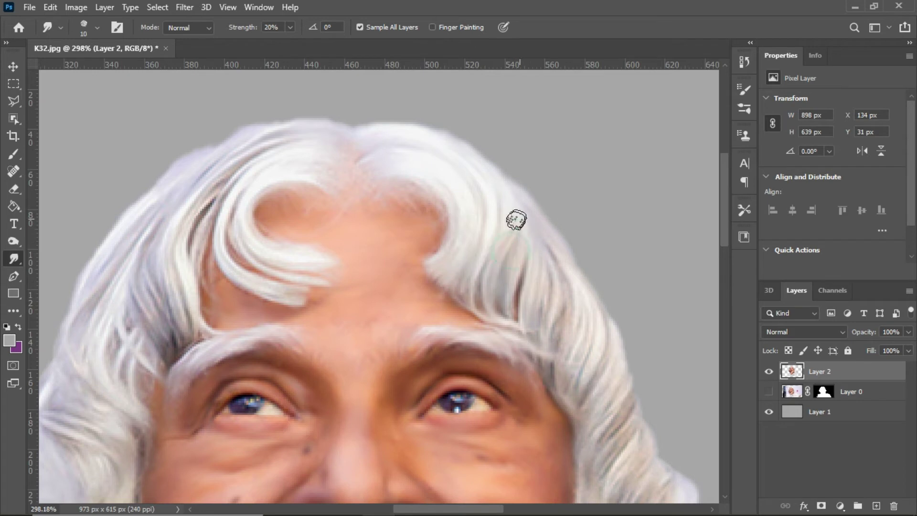
{"action": "left_click_drag", "start_coordinate": [430, 258], "coordinate": [563, 367]}
{"action": "left_click_drag", "start_coordinate": [556, 291], "coordinate": [569, 373]}
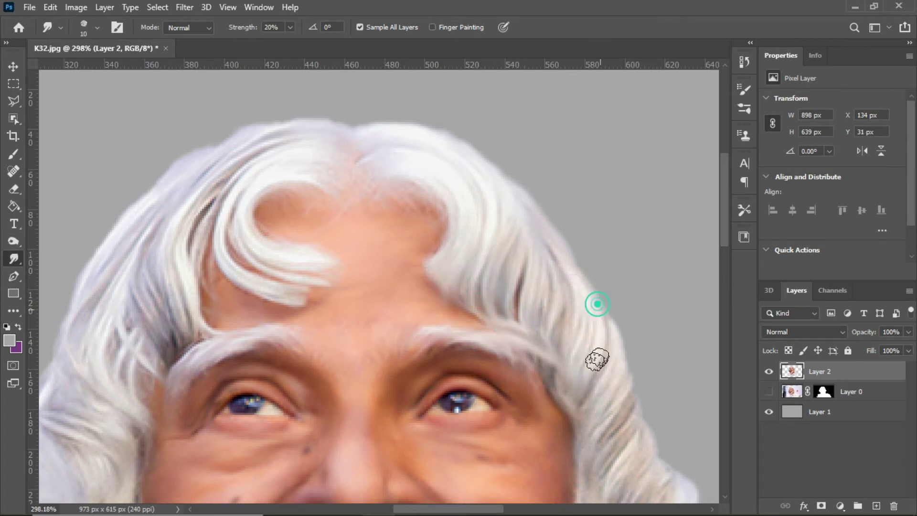
Smudge the lower curls beside the man's left cheek into smooth strands
{"action": "scroll", "coordinate": [583, 287], "scroll_direction": "down", "scroll_amount": 2}
{"action": "left_click_drag", "start_coordinate": [601, 270], "coordinate": [592, 292]}
{"action": "left_click_drag", "start_coordinate": [647, 359], "coordinate": [641, 471]}
{"action": "scroll", "coordinate": [655, 401], "scroll_direction": "down", "scroll_amount": 1}
{"action": "scroll", "coordinate": [640, 430], "scroll_direction": "down", "scroll_amount": 1}
{"action": "left_click_drag", "start_coordinate": [641, 286], "coordinate": [659, 287]}
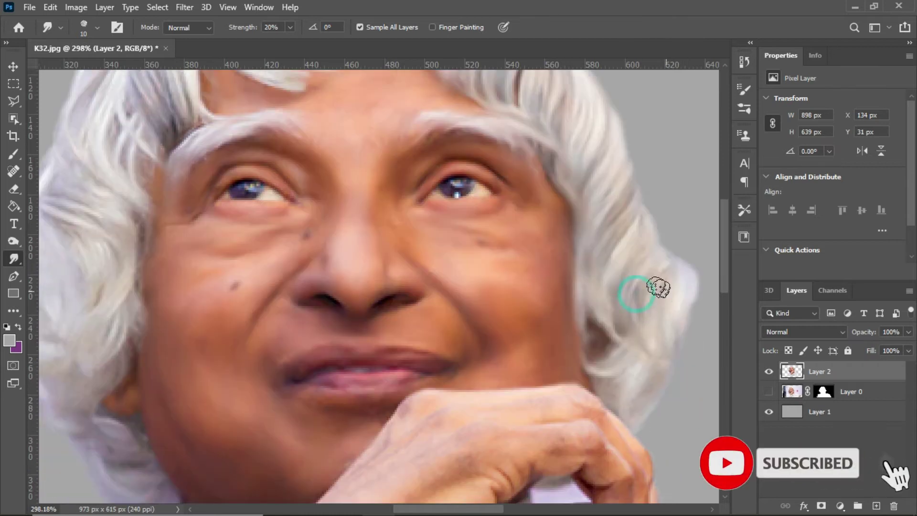
Smudge the wavy hair above the man's right temple along its strands with the 10 px brush
{"action": "scroll", "coordinate": [471, 250], "scroll_direction": "up", "scroll_amount": 3}
{"action": "scroll", "coordinate": [472, 250], "scroll_direction": "left", "scroll_amount": 5}
{"action": "left_click_drag", "start_coordinate": [561, 143], "coordinate": [453, 217]}
{"action": "left_click_drag", "start_coordinate": [479, 143], "coordinate": [377, 258]}
{"action": "left_click_drag", "start_coordinate": [353, 317], "coordinate": [354, 329]}
{"action": "left_click_drag", "start_coordinate": [436, 215], "coordinate": [429, 303]}
{"action": "left_click_drag", "start_coordinate": [408, 264], "coordinate": [415, 356]}
{"action": "left_click_drag", "start_coordinate": [503, 196], "coordinate": [469, 331]}
{"action": "left_click_drag", "start_coordinate": [389, 321], "coordinate": [434, 142]}
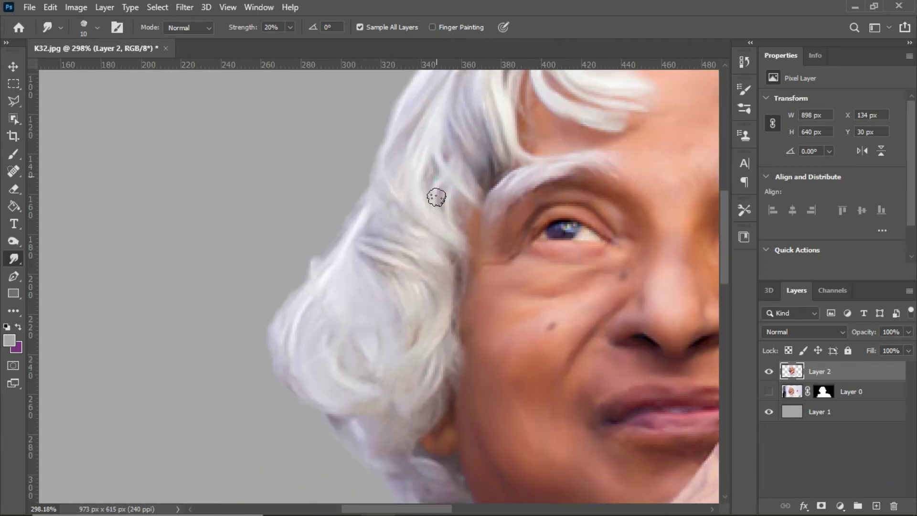
Smooth the large curl on the man's right side, enlarging the smudge brush to 25 px for its broad area
{"action": "left_click_drag", "start_coordinate": [361, 242], "coordinate": [416, 329]}
{"action": "left_click_drag", "start_coordinate": [278, 325], "coordinate": [274, 340]}
{"action": "mouse_move", "coordinate": [288, 305]}
{"action": "left_mouse_down"}
{"action": "mouse_move", "coordinate": [297, 378]}
{"action": "mouse_move", "coordinate": [350, 416]}
{"action": "left_mouse_up"}
{"action": "key", "text": "bracketright"}
{"action": "key", "text": "bracketright"}
{"action": "key", "text": "bracketright"}
{"action": "mouse_move", "coordinate": [327, 352]}
{"action": "left_mouse_down"}
{"action": "mouse_move", "coordinate": [346, 289]}
{"action": "mouse_move", "coordinate": [403, 340]}
{"action": "left_mouse_up"}
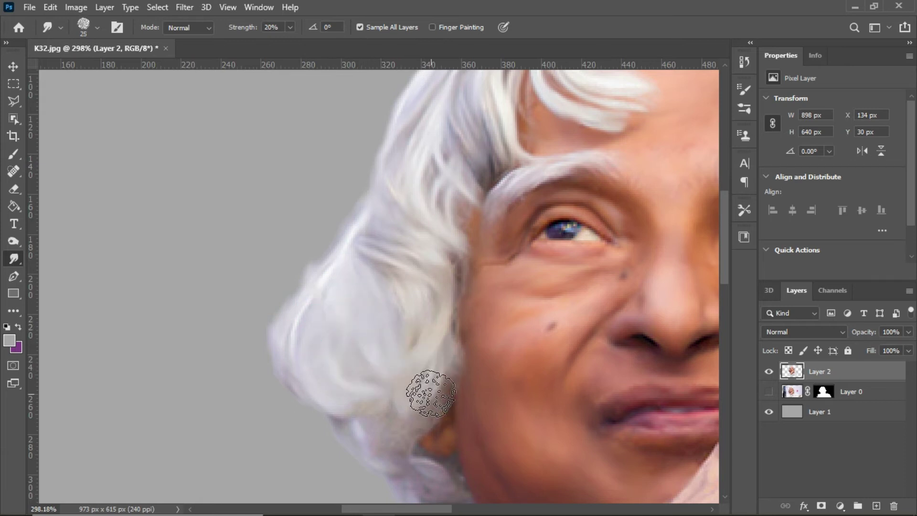
Reduce the smudge brush to 15 px and blend the hair below the man's right ear and the curl's outer edge
{"action": "scroll", "coordinate": [431, 394], "scroll_direction": "down", "scroll_amount": 5}
{"action": "key", "text": "bracketleft"}
{"action": "key", "text": "bracketleft"}
{"action": "mouse_move", "coordinate": [446, 454]}
{"action": "left_mouse_down"}
{"action": "mouse_move", "coordinate": [417, 379]}
{"action": "mouse_move", "coordinate": [469, 424]}
{"action": "left_mouse_up"}
{"action": "left_click_drag", "start_coordinate": [486, 462], "coordinate": [473, 485]}
{"action": "scroll", "coordinate": [473, 485], "scroll_direction": "up", "scroll_amount": 5}
{"action": "mouse_move", "coordinate": [305, 286]}
{"action": "left_mouse_down"}
{"action": "mouse_move", "coordinate": [316, 327]}
{"action": "mouse_move", "coordinate": [371, 217]}
{"action": "left_mouse_up"}
{"action": "scroll", "coordinate": [435, 353], "scroll_direction": "up", "scroll_amount": 1}
{"action": "scroll", "coordinate": [432, 351], "scroll_direction": "down", "scroll_amount": 5}
{"action": "scroll", "coordinate": [399, 323], "scroll_direction": "down", "scroll_amount": 5}
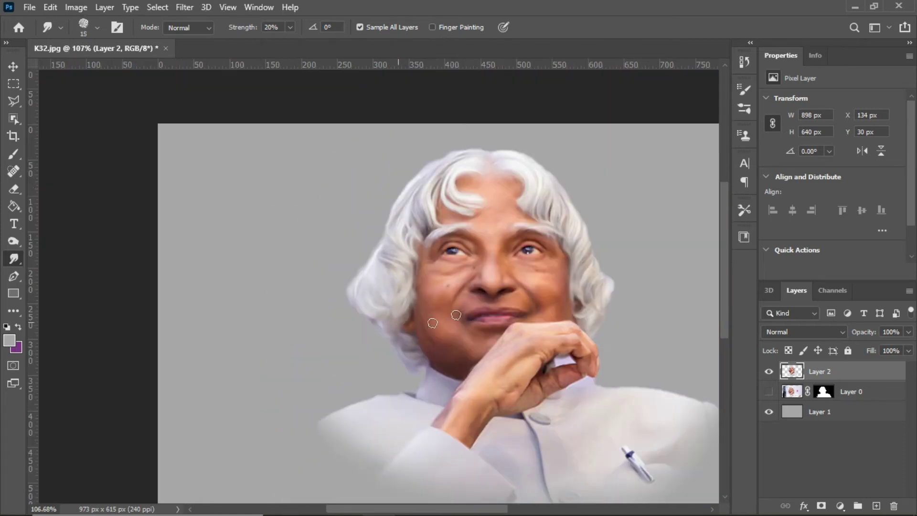
Reduce the smudge brush to 7 px and soften the edge of the hand against the chin
{"action": "scroll", "coordinate": [432, 323], "scroll_direction": "up", "scroll_amount": 5}
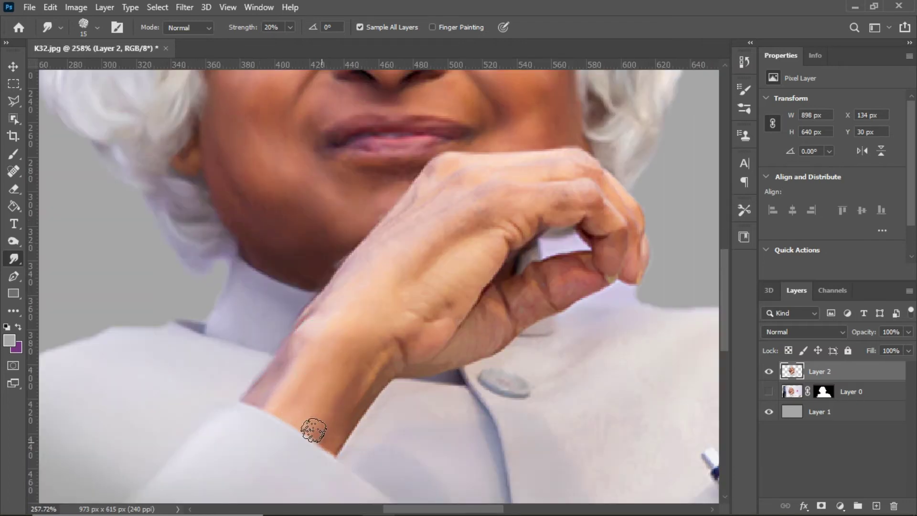
{"action": "scroll", "coordinate": [379, 262], "scroll_direction": "up", "scroll_amount": 3}
{"action": "key", "text": "bracketleft"}
{"action": "key", "text": "bracketleft"}
{"action": "key", "text": "bracketleft"}
{"action": "key", "text": "bracketleft"}
{"action": "left_click_drag", "start_coordinate": [306, 274], "coordinate": [391, 204]}
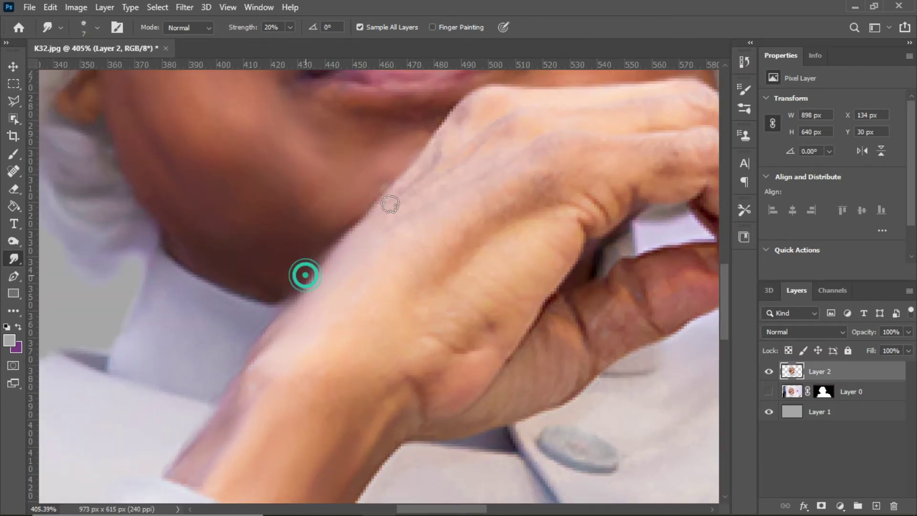
{"action": "scroll", "coordinate": [358, 330], "scroll_direction": "up", "scroll_amount": 1}
Enlarge the smudge brush to 10 px and smooth the wrist and the back of the hand
{"action": "scroll", "coordinate": [358, 330], "scroll_direction": "down", "scroll_amount": 2}
{"action": "key", "text": "bracketright"}
{"action": "key", "text": "bracketright"}
{"action": "key", "text": "bracketright"}
{"action": "mouse_move", "coordinate": [314, 363]}
{"action": "left_mouse_down"}
{"action": "mouse_move", "coordinate": [351, 347]}
{"action": "mouse_move", "coordinate": [408, 234]}
{"action": "mouse_move", "coordinate": [473, 259]}
{"action": "left_mouse_up"}
{"action": "mouse_move", "coordinate": [432, 339]}
{"action": "left_mouse_down"}
{"action": "mouse_move", "coordinate": [562, 262]}
{"action": "mouse_move", "coordinate": [564, 222]}
{"action": "left_mouse_up"}
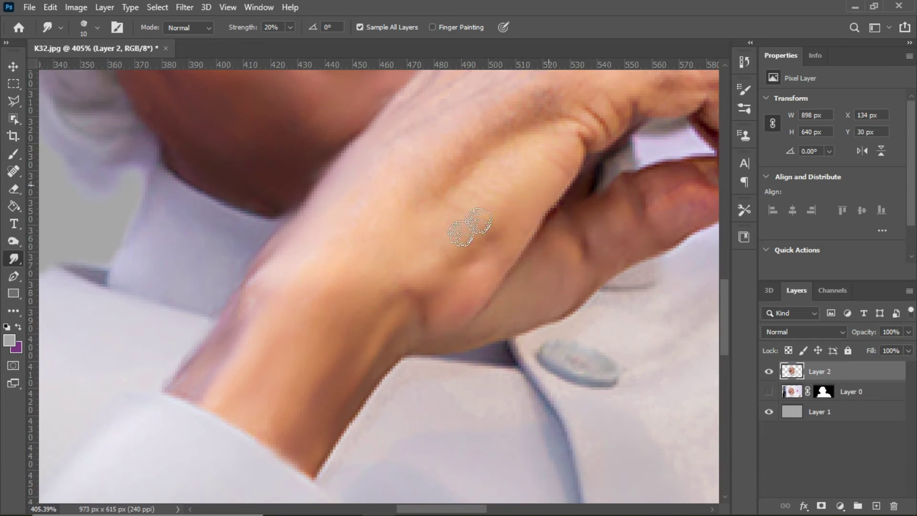
Smudge the knuckles, fingers and thumb to smooth out their creases
{"action": "scroll", "coordinate": [478, 210], "scroll_direction": "up", "scroll_amount": 1}
{"action": "scroll", "coordinate": [455, 190], "scroll_direction": "up", "scroll_amount": 1}
{"action": "scroll", "coordinate": [526, 296], "scroll_direction": "up", "scroll_amount": 2}
{"action": "mouse_move", "coordinate": [640, 314]}
{"action": "left_mouse_down"}
{"action": "mouse_move", "coordinate": [416, 276]}
{"action": "mouse_move", "coordinate": [370, 297]}
{"action": "left_mouse_up"}
{"action": "mouse_move", "coordinate": [248, 227]}
{"action": "left_mouse_down"}
{"action": "mouse_move", "coordinate": [350, 227]}
{"action": "mouse_move", "coordinate": [516, 399]}
{"action": "left_mouse_up"}
{"action": "mouse_move", "coordinate": [393, 322]}
{"action": "left_mouse_down"}
{"action": "mouse_move", "coordinate": [354, 328]}
{"action": "mouse_move", "coordinate": [442, 309]}
{"action": "left_mouse_up"}
{"action": "scroll", "coordinate": [287, 377], "scroll_direction": "down", "scroll_amount": 1}
{"action": "mouse_move", "coordinate": [337, 398]}
{"action": "left_mouse_down"}
{"action": "mouse_move", "coordinate": [446, 334]}
{"action": "mouse_move", "coordinate": [469, 357]}
{"action": "left_mouse_up"}
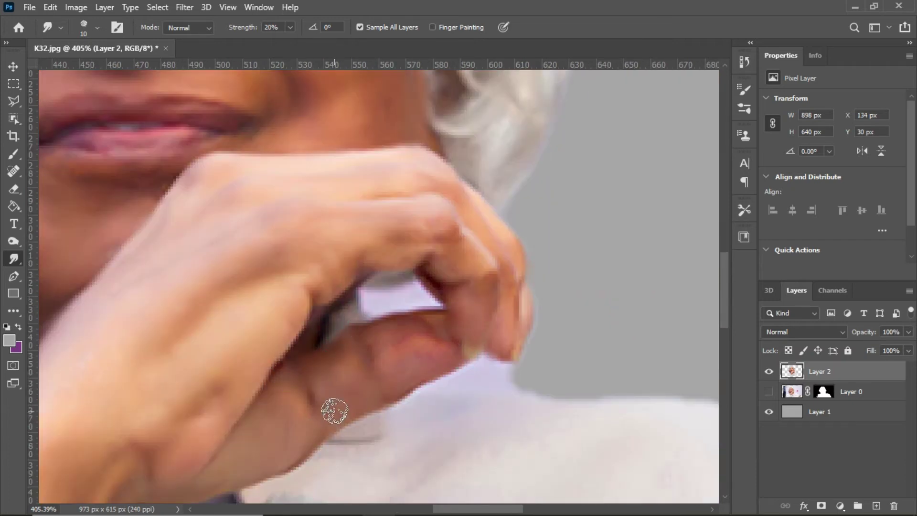
Smooth the coat's edge on the man's right shoulder, enlarge the smudge brush to 25 px and blend the shoulder and sleeve
{"action": "scroll", "coordinate": [337, 420], "scroll_direction": "down", "scroll_amount": 3}
{"action": "scroll", "coordinate": [268, 396], "scroll_direction": "down", "scroll_amount": 5}
{"action": "scroll", "coordinate": [165, 323], "scroll_direction": "up", "scroll_amount": 5}
{"action": "left_click_drag", "start_coordinate": [155, 304], "coordinate": [265, 241]}
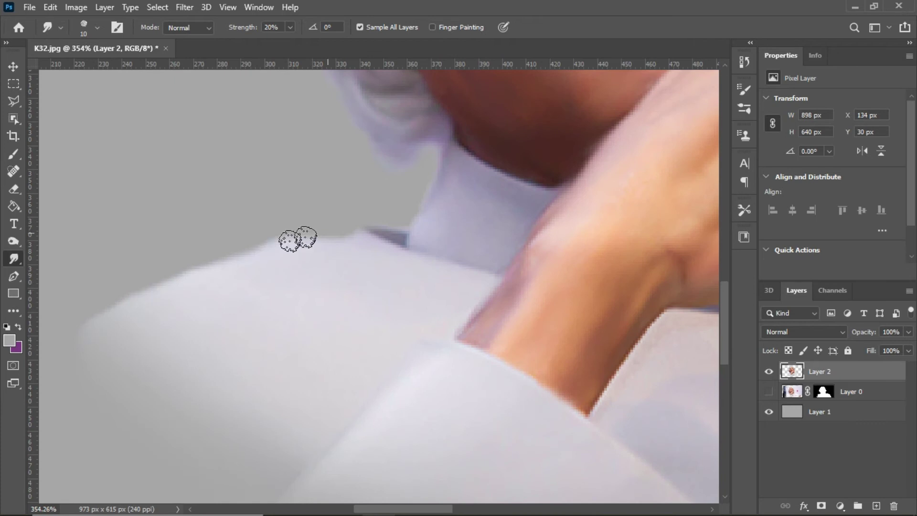
{"action": "key", "text": "bracketright"}
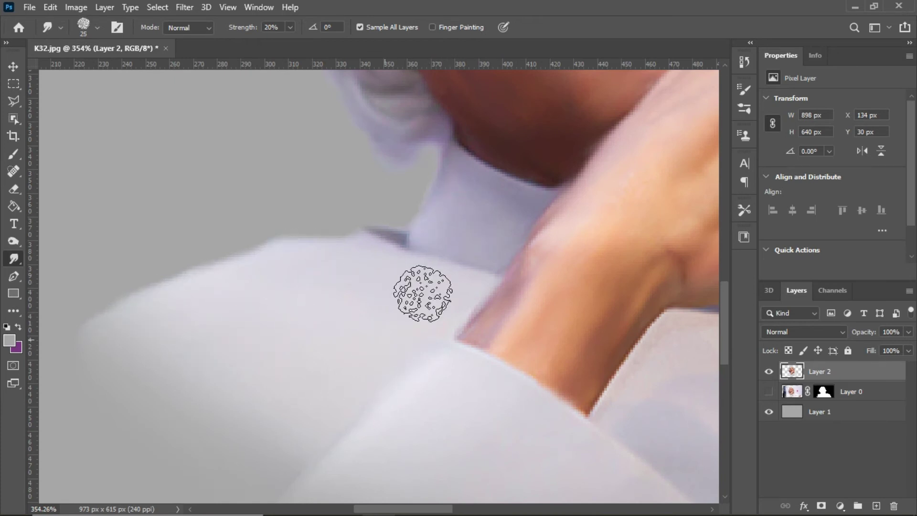
{"action": "scroll", "coordinate": [176, 259], "scroll_direction": "down", "scroll_amount": 2}
{"action": "scroll", "coordinate": [621, 243], "scroll_direction": "down", "scroll_amount": 2}
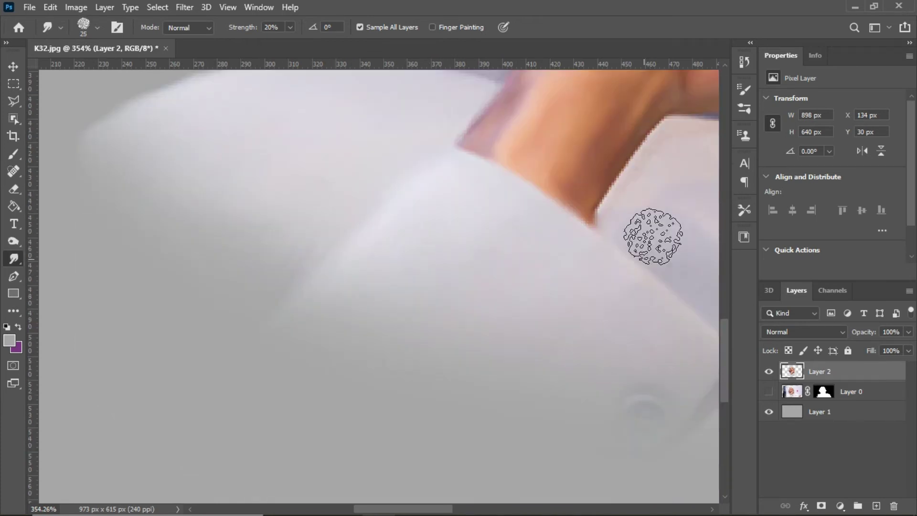
Blend the sleeve cuff and the coat front beside the buttoned opening with the 25 px smudge brush
{"action": "scroll", "coordinate": [204, 262], "scroll_direction": "right", "scroll_amount": 5}
{"action": "scroll", "coordinate": [204, 262], "scroll_direction": "down", "scroll_amount": 1}
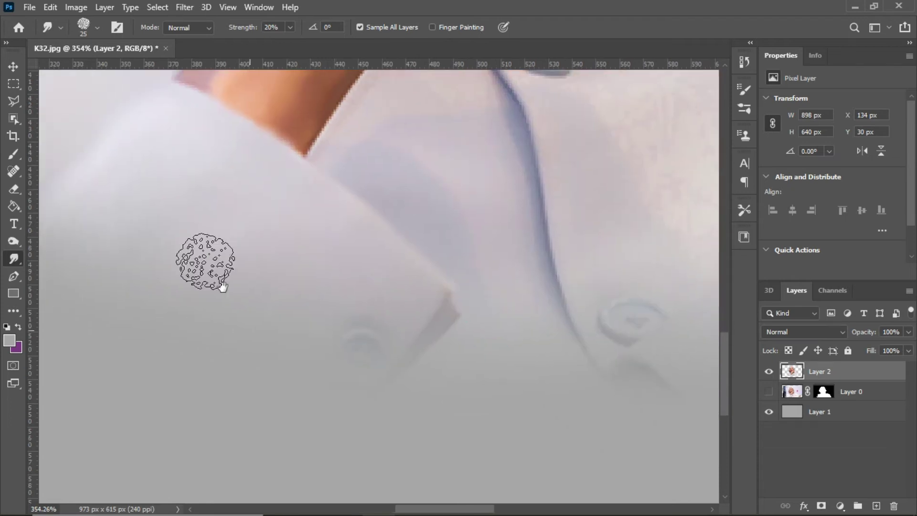
{"action": "scroll", "coordinate": [430, 253], "scroll_direction": "up", "scroll_amount": 1}
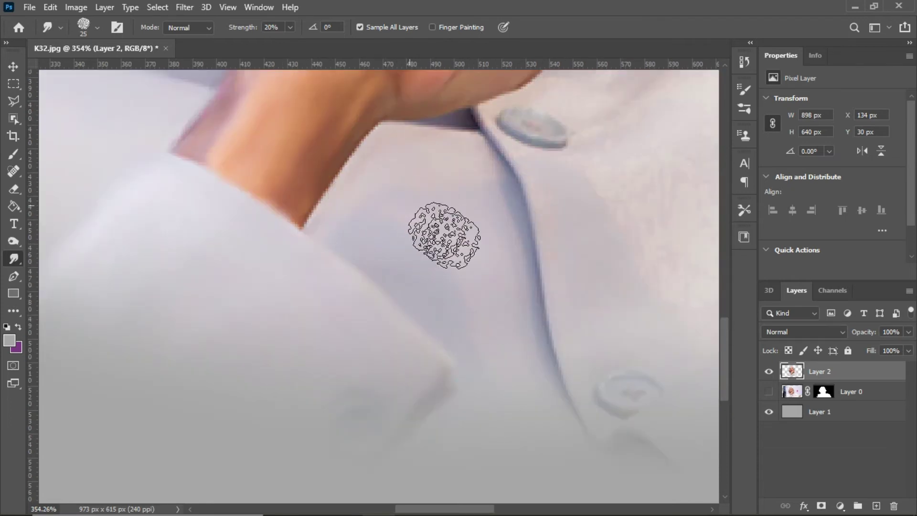
{"action": "scroll", "coordinate": [411, 234], "scroll_direction": "right", "scroll_amount": 4}
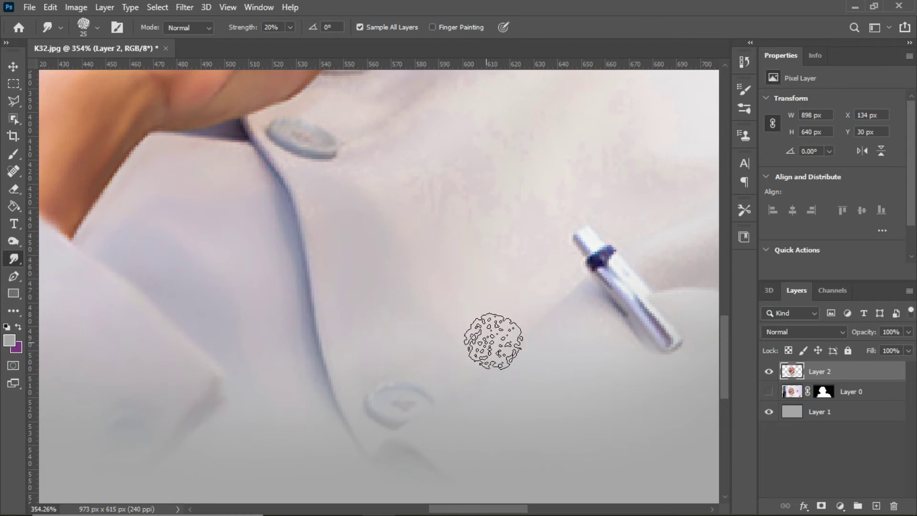
Shrink the smudge brush and smooth the pen in the coat pocket along its length
{"action": "scroll", "coordinate": [454, 311], "scroll_direction": "down", "scroll_amount": 3}
{"action": "scroll", "coordinate": [454, 311], "scroll_direction": "right", "scroll_amount": 1}
{"action": "scroll", "coordinate": [487, 223], "scroll_direction": "up", "scroll_amount": 1}
{"action": "key", "text": "bracketleft"}
{"action": "key", "text": "bracketleft"}
{"action": "key", "text": "bracketleft"}
{"action": "key", "text": "bracketleft"}
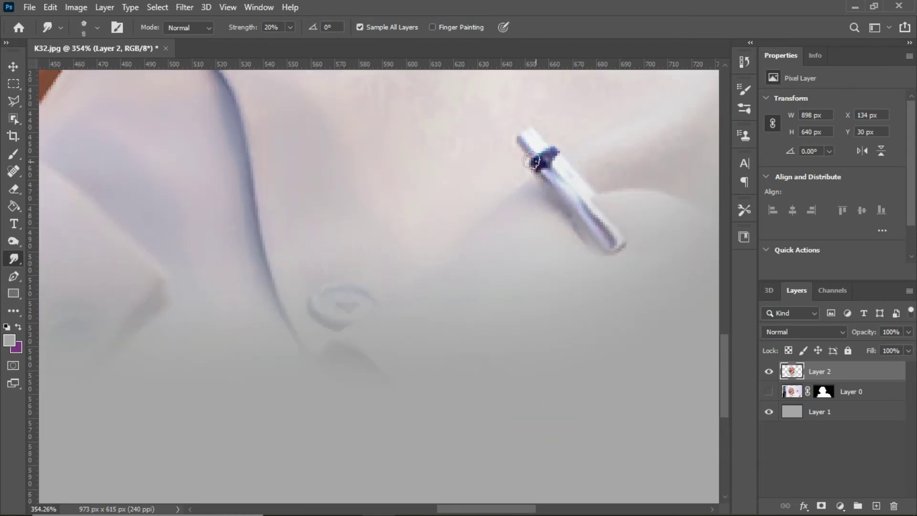
{"action": "left_click_drag", "start_coordinate": [584, 215], "coordinate": [613, 247]}
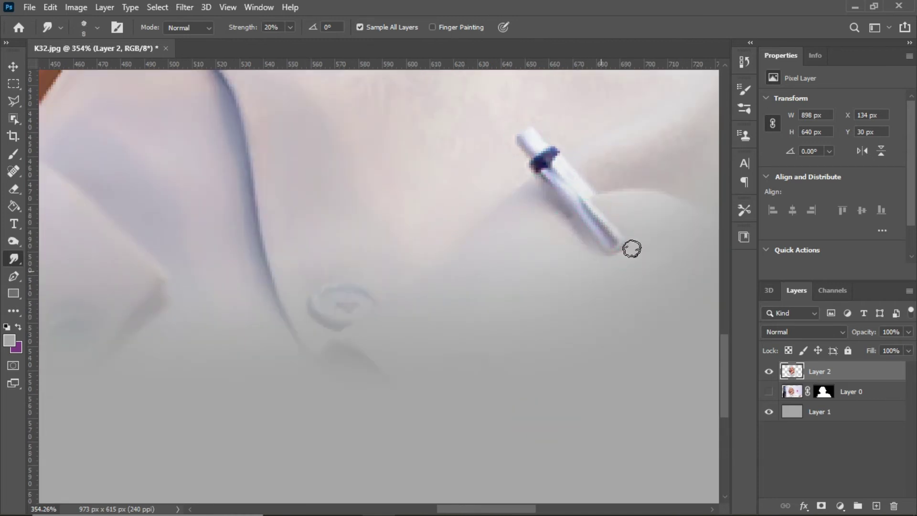
Enlarge the smudge brush to 20 px and blend the coat fabric around the pen and across the chest
{"action": "scroll", "coordinate": [352, 198], "scroll_direction": "right", "scroll_amount": 4}
{"action": "key", "text": "bracketright"}
{"action": "key", "text": "bracketright"}
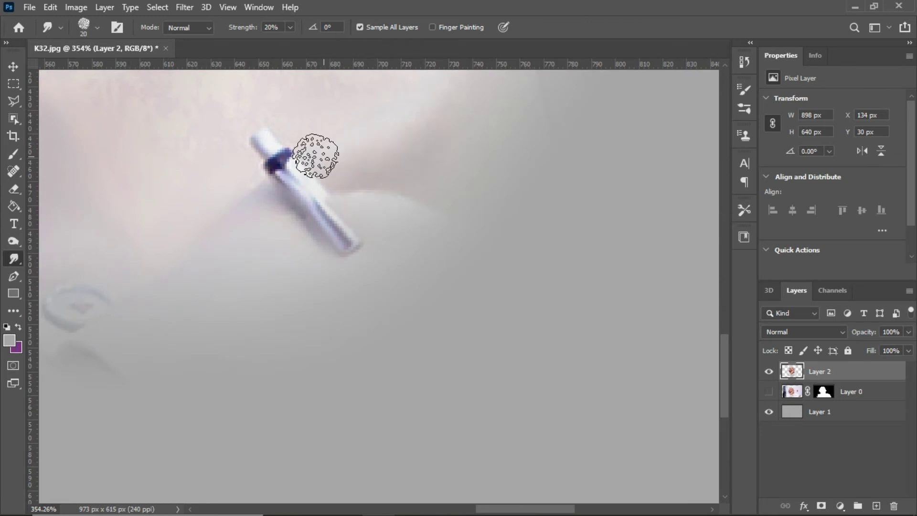
{"action": "left_click_drag", "start_coordinate": [129, 143], "coordinate": [288, 275]}
{"action": "scroll", "coordinate": [199, 132], "scroll_direction": "up", "scroll_amount": 3}
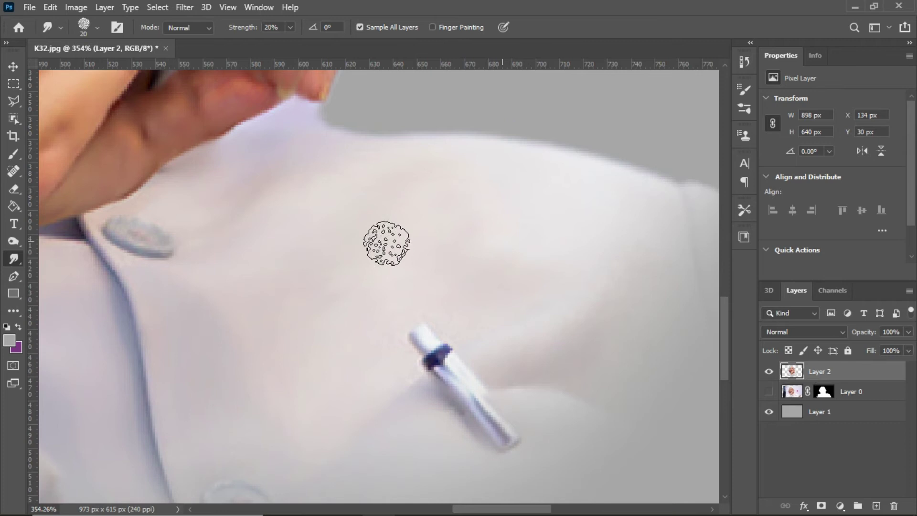
Review the whole portrait and soften the crown and outer edges of the hair with the 20 px smudge brush
{"action": "scroll", "coordinate": [311, 245], "scroll_direction": "down", "scroll_amount": 5}
{"action": "scroll", "coordinate": [354, 266], "scroll_direction": "up", "scroll_amount": 4}
{"action": "scroll", "coordinate": [391, 199], "scroll_direction": "down", "scroll_amount": 4}
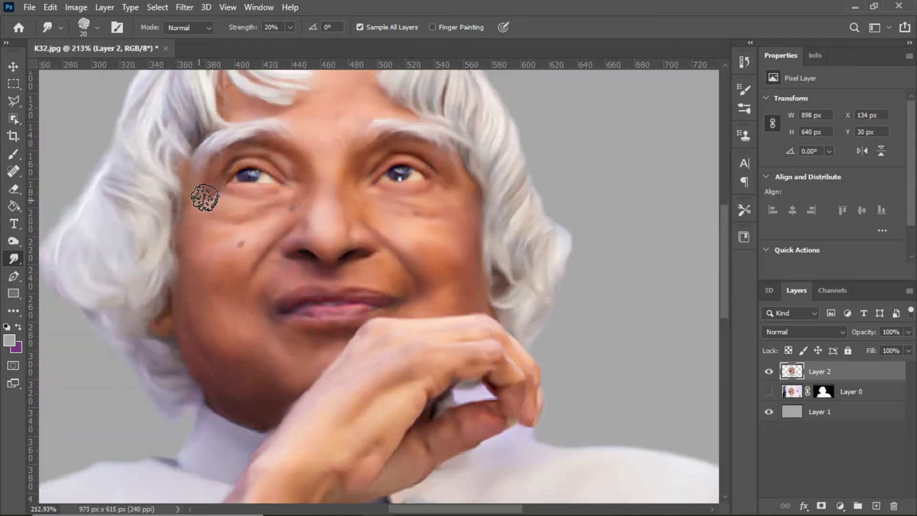
{"action": "scroll", "coordinate": [444, 229], "scroll_direction": "up", "scroll_amount": 5}
{"action": "scroll", "coordinate": [390, 199], "scroll_direction": "down", "scroll_amount": 4}
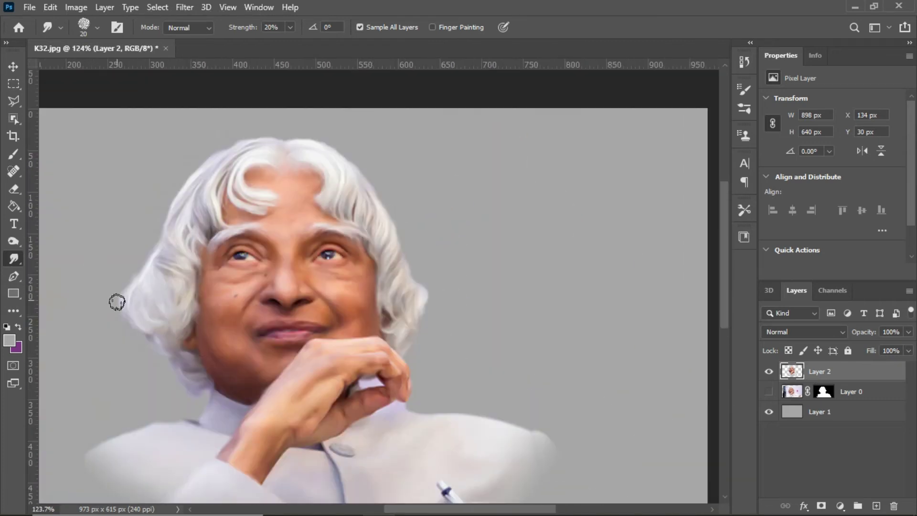
{"action": "scroll", "coordinate": [221, 148], "scroll_direction": "down", "scroll_amount": 3}
{"action": "scroll", "coordinate": [205, 127], "scroll_direction": "up", "scroll_amount": 4}
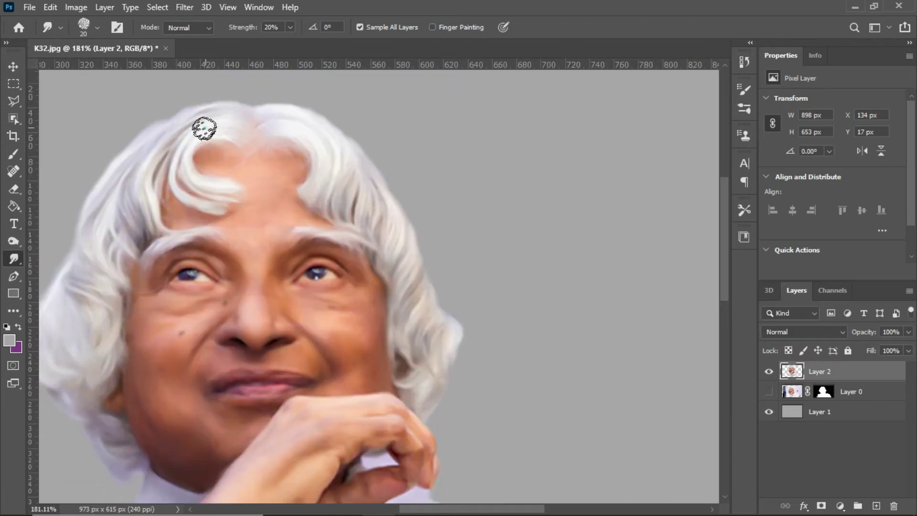
Smudge away the moles on the cheek and beside the nose and smooth the forehead and cheeks
{"action": "scroll", "coordinate": [227, 301], "scroll_direction": "down", "scroll_amount": 1}
{"action": "scroll", "coordinate": [227, 302], "scroll_direction": "up", "scroll_amount": 2}
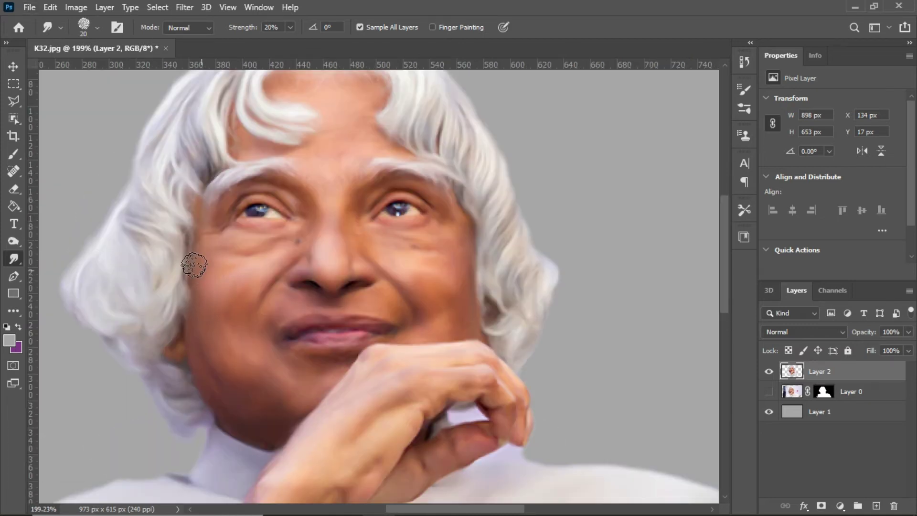
{"action": "scroll", "coordinate": [297, 239], "scroll_direction": "up", "scroll_amount": 3}
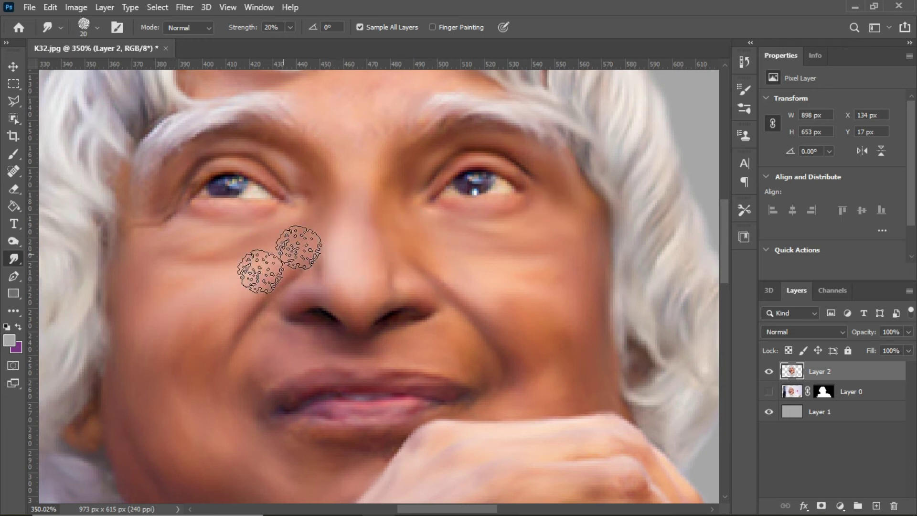
{"action": "scroll", "coordinate": [190, 301], "scroll_direction": "down", "scroll_amount": 2}
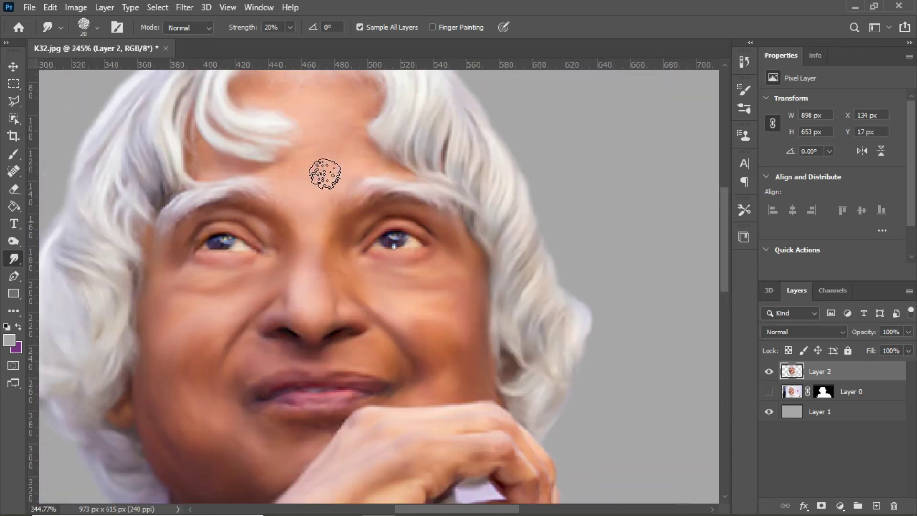
{"action": "left_click", "coordinate": [365, 195]}
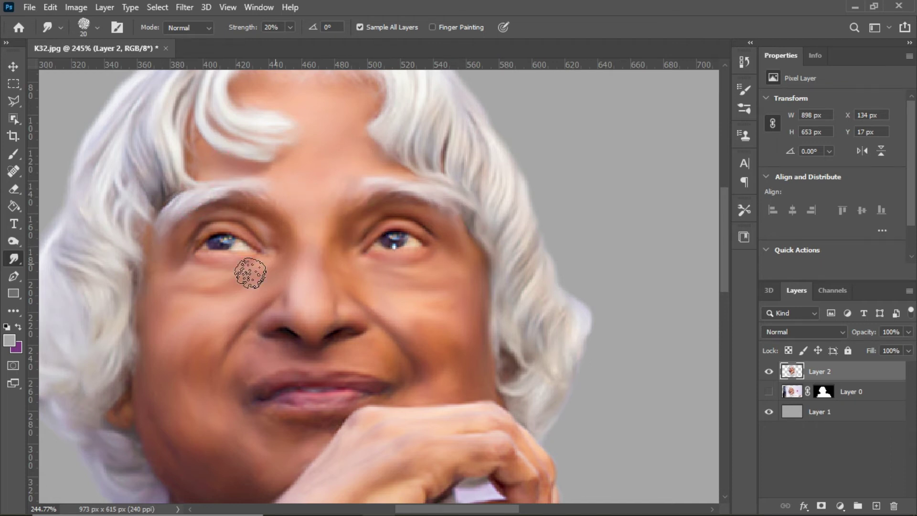
{"action": "left_click", "coordinate": [207, 303]}
{"action": "scroll", "coordinate": [210, 415], "scroll_direction": "down", "scroll_amount": 2}
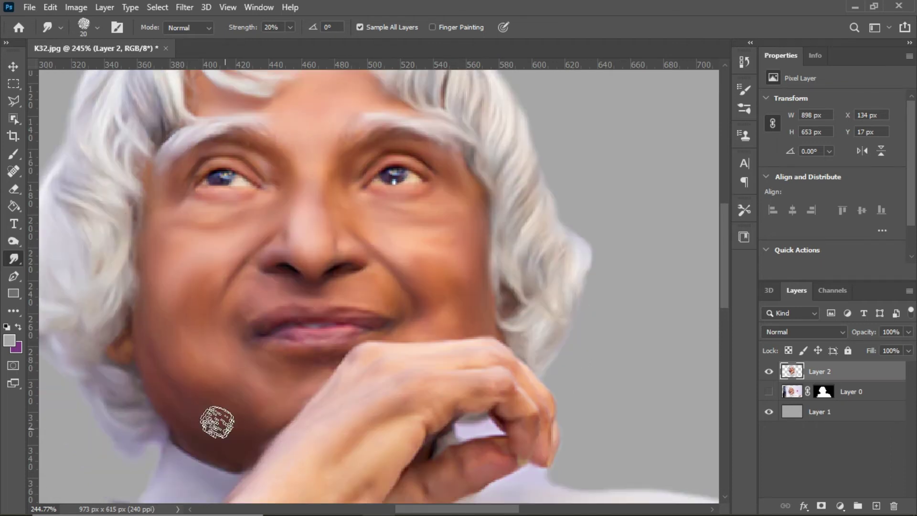
Shrink the smudge brush and blend the man's right ear where it meets the hair
{"action": "scroll", "coordinate": [96, 373], "scroll_direction": "up", "scroll_amount": 3}
{"action": "key", "text": "bracketleft"}
{"action": "key", "text": "bracketleft"}
{"action": "key", "text": "bracketleft"}
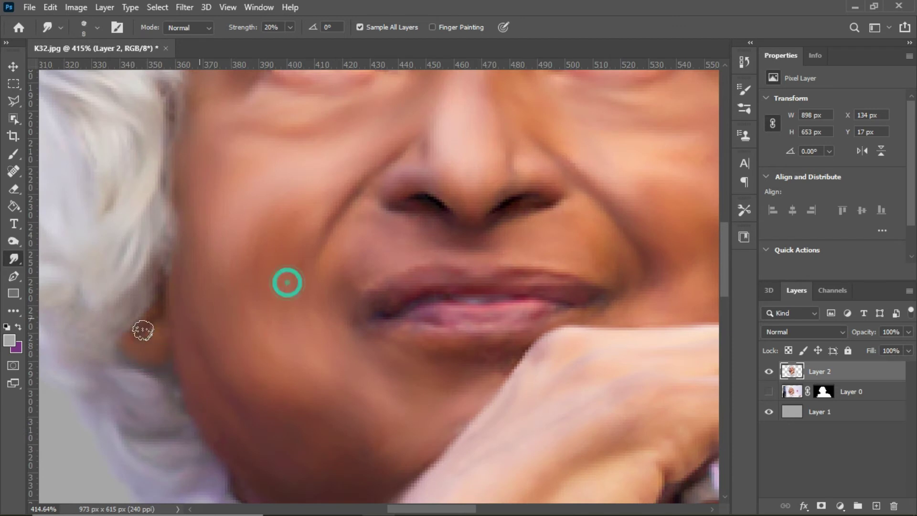
{"action": "scroll", "coordinate": [252, 266], "scroll_direction": "down", "scroll_amount": 5}
Switch to the Brush tool, choose a golden yellow foreground colour and add a new layer above Layer 2
{"action": "left_click", "coordinate": [14, 153]}
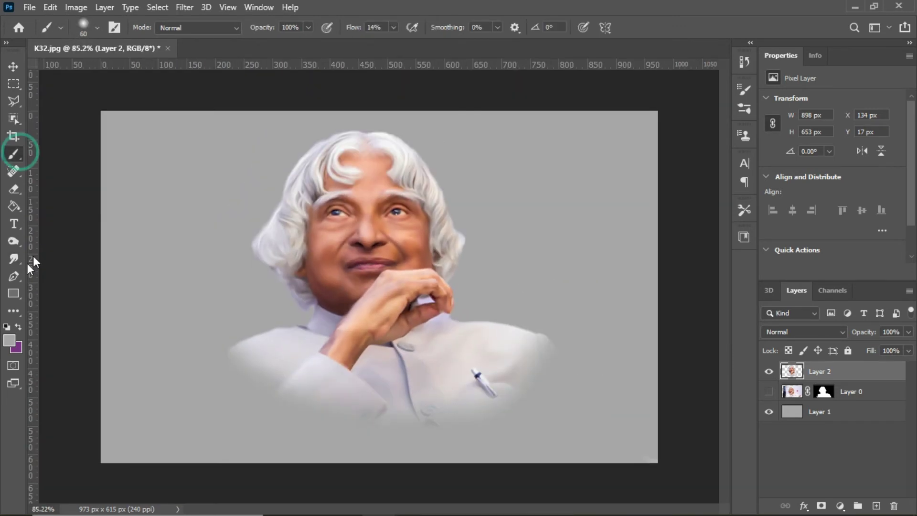
{"action": "left_click", "coordinate": [10, 342]}
{"action": "left_click", "coordinate": [747, 374]}
{"action": "left_click", "coordinate": [731, 246]}
{"action": "left_click", "coordinate": [876, 506]}
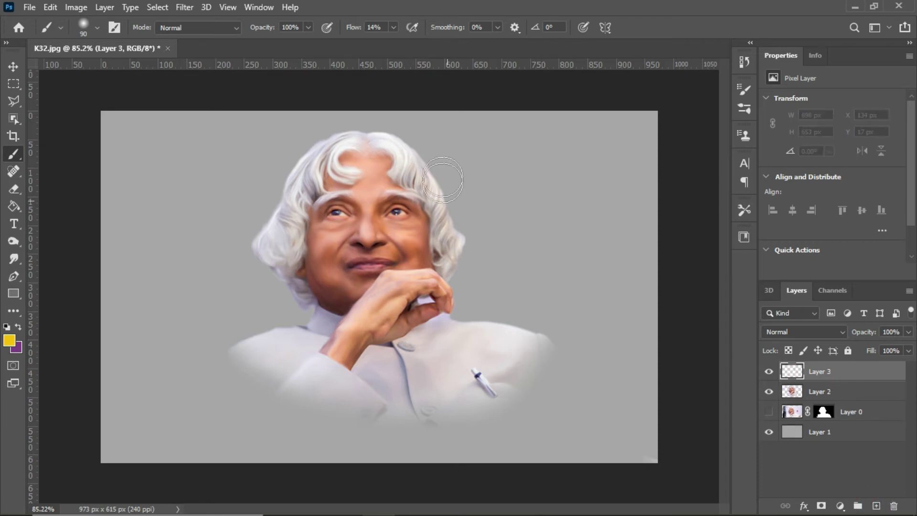
Choose a bright magenta foreground colour and set the Brush tool's flow to 10%
{"action": "scroll", "coordinate": [394, 139], "scroll_direction": "up", "scroll_amount": 5}
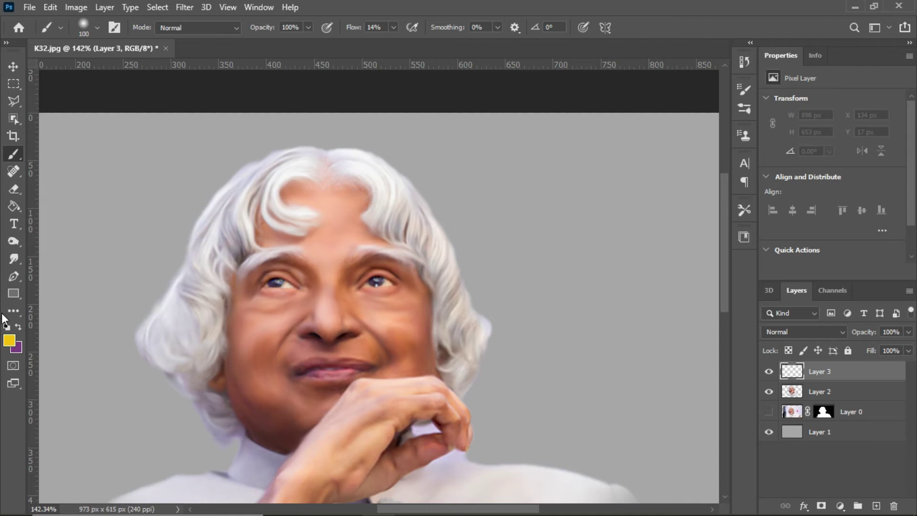
{"action": "left_click", "coordinate": [10, 341]}
{"action": "left_click", "coordinate": [748, 252]}
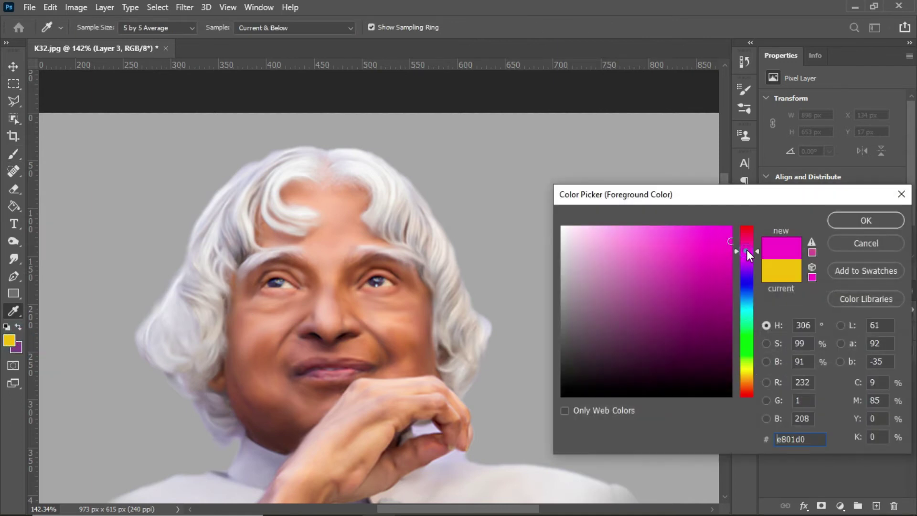
{"action": "left_click_drag", "start_coordinate": [749, 243], "coordinate": [752, 259]}
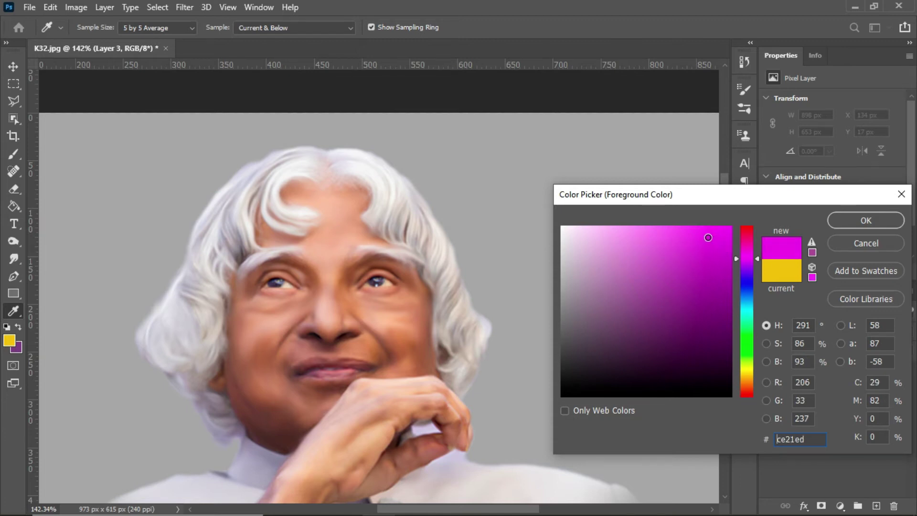
{"action": "left_click", "coordinate": [879, 225]}
{"action": "key", "text": "b"}
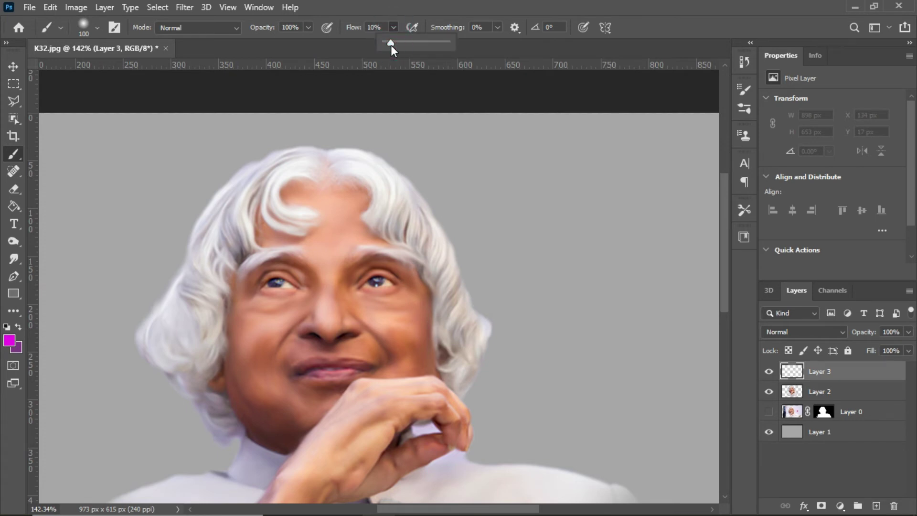
Paint magenta along the outer hair on the image's right side with a 50 px brush
{"action": "key", "text": "["}
{"action": "mouse_move", "coordinate": [356, 158]}
{"action": "left_mouse_down"}
{"action": "mouse_move", "coordinate": [435, 244]}
{"action": "mouse_move", "coordinate": [485, 340]}
{"action": "left_mouse_up"}
{"action": "scroll", "coordinate": [485, 339], "scroll_direction": "down", "scroll_amount": 3}
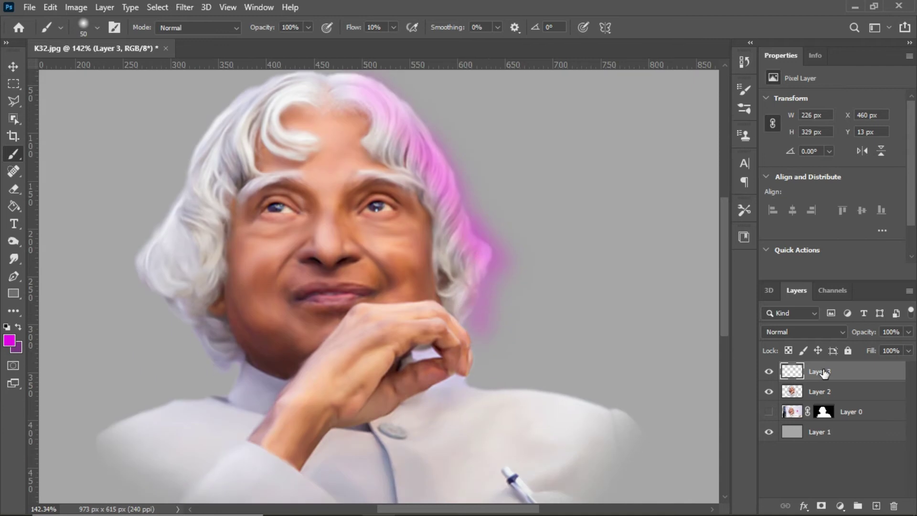
Clip Layer 3 to Layer 2 and paint magenta along the shoulder above the pen
{"action": "left_click", "coordinate": [824, 381], "text": "alt"}
{"action": "scroll", "coordinate": [487, 231], "scroll_direction": "down", "scroll_amount": 2}
{"action": "scroll", "coordinate": [507, 278], "scroll_direction": "up", "scroll_amount": 1}
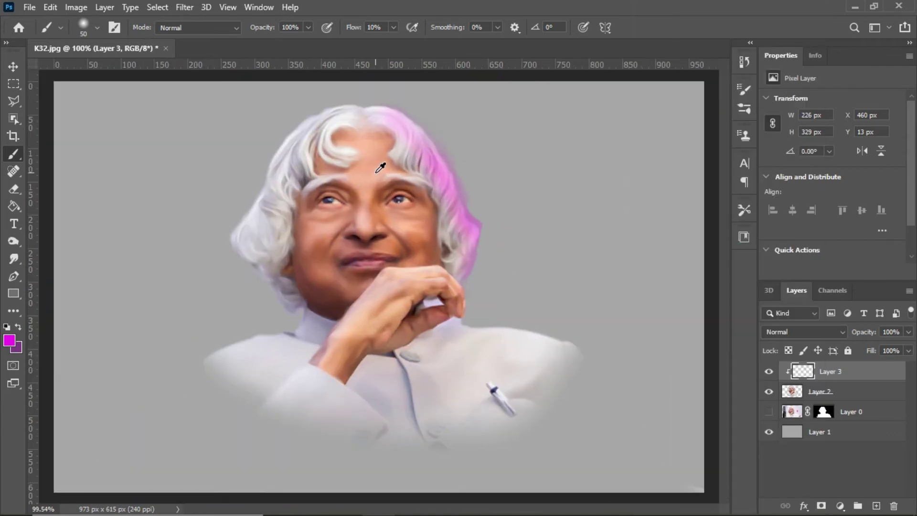
{"action": "left_click_drag", "start_coordinate": [492, 325], "coordinate": [574, 352]}
Reduce the eraser to 70 px and soften the magenta tint on the shoulder and hair
{"action": "key", "text": "e"}
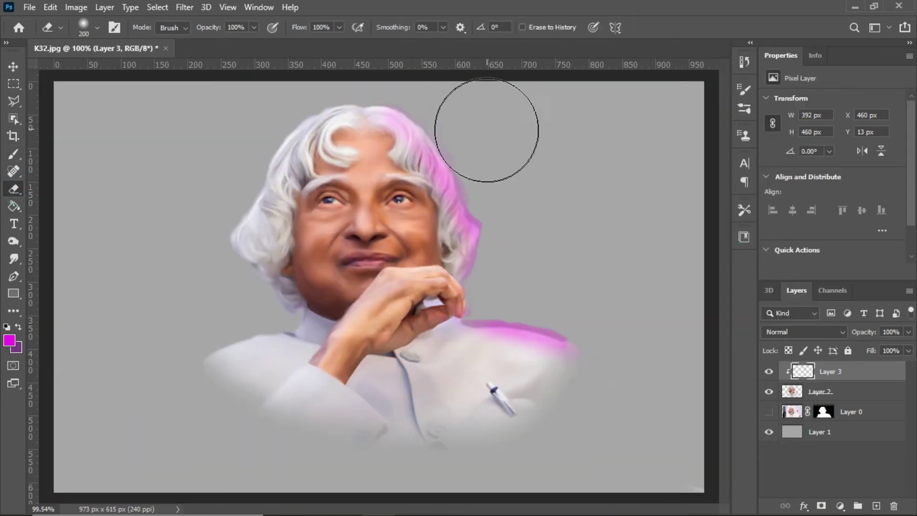
{"action": "scroll", "coordinate": [505, 273], "scroll_direction": "up", "scroll_amount": 3}
{"action": "key", "text": "["}
{"action": "key", "text": "["}
{"action": "key", "text": "["}
{"action": "key", "text": "["}
{"action": "key", "text": "["}
{"action": "key", "text": "["}
{"action": "key", "text": "["}
{"action": "left_click_drag", "start_coordinate": [473, 336], "coordinate": [685, 381]}
{"action": "scroll", "coordinate": [468, 196], "scroll_direction": "down", "scroll_amount": 3}
{"action": "scroll", "coordinate": [602, 300], "scroll_direction": "up", "scroll_amount": 1}
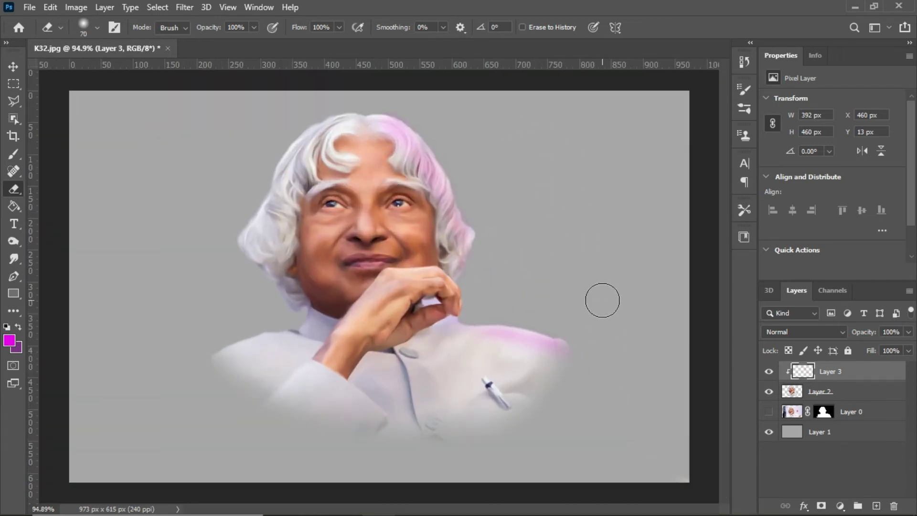
Select Layer 2 and clean up the outer edges of the hair and shoulder with the 70 px eraser
{"action": "left_click", "coordinate": [855, 392]}
{"action": "scroll", "coordinate": [461, 148], "scroll_direction": "up", "scroll_amount": 2}
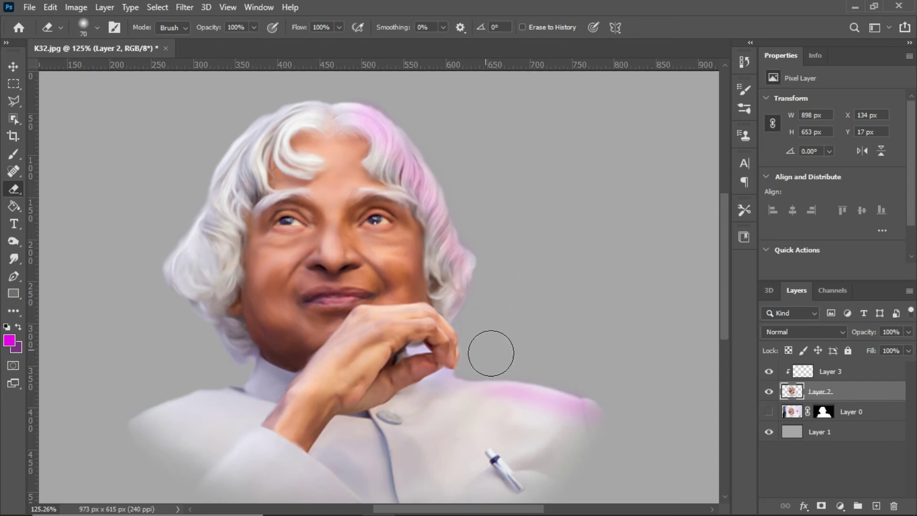
{"action": "scroll", "coordinate": [521, 326], "scroll_direction": "down", "scroll_amount": 1}
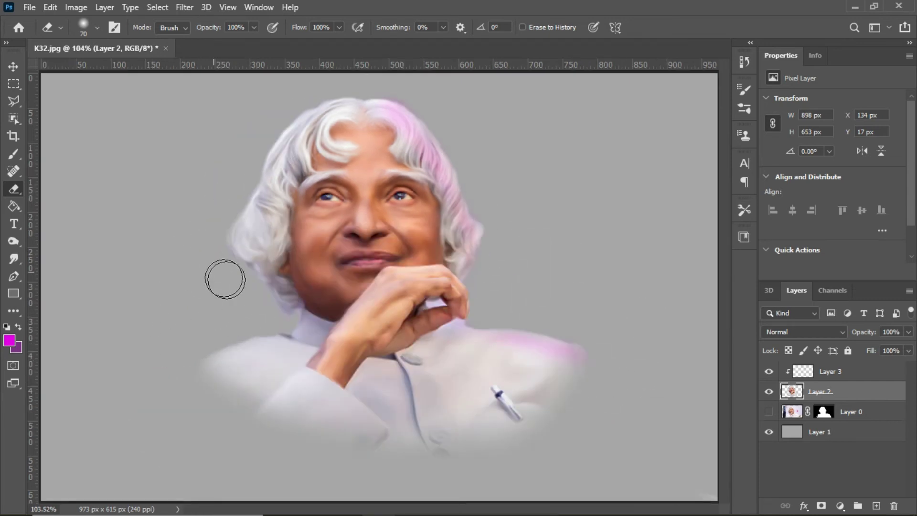
{"action": "scroll", "coordinate": [504, 134], "scroll_direction": "down", "scroll_amount": 2}
Paint bright yellow on Layer 3 over the outer hair and shoulder on the image's left side with the 50 px brush
{"action": "left_click", "coordinate": [9, 340]}
{"action": "left_click", "coordinate": [744, 367]}
{"action": "left_click", "coordinate": [864, 219]}
{"action": "key", "text": "alt+bracketright"}
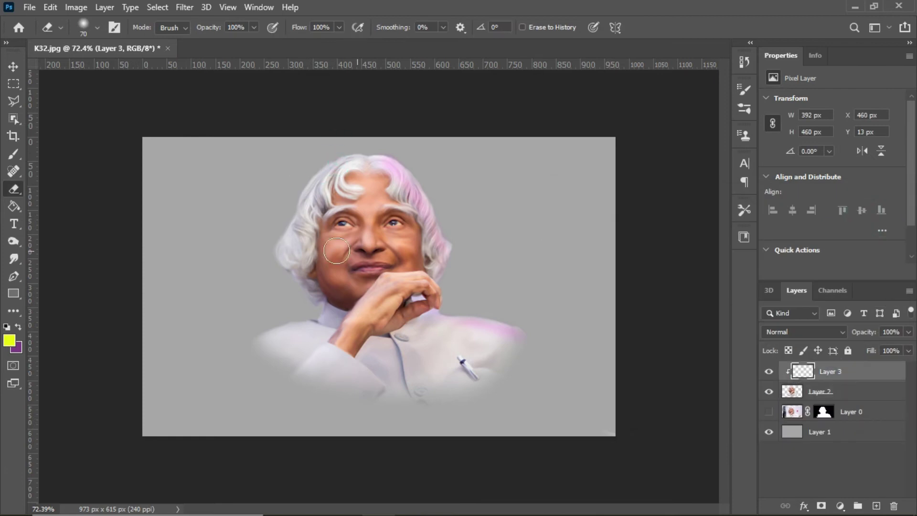
{"action": "scroll", "coordinate": [337, 251], "scroll_direction": "up", "scroll_amount": 1}
{"action": "key", "text": "b"}
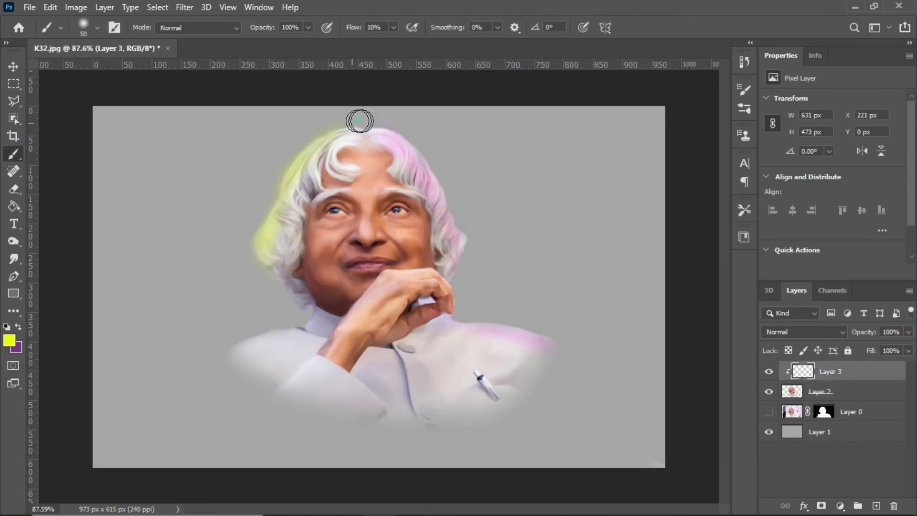
{"action": "scroll", "coordinate": [231, 409], "scroll_direction": "down", "scroll_amount": 1}
{"action": "scroll", "coordinate": [272, 338], "scroll_direction": "up", "scroll_amount": 1}
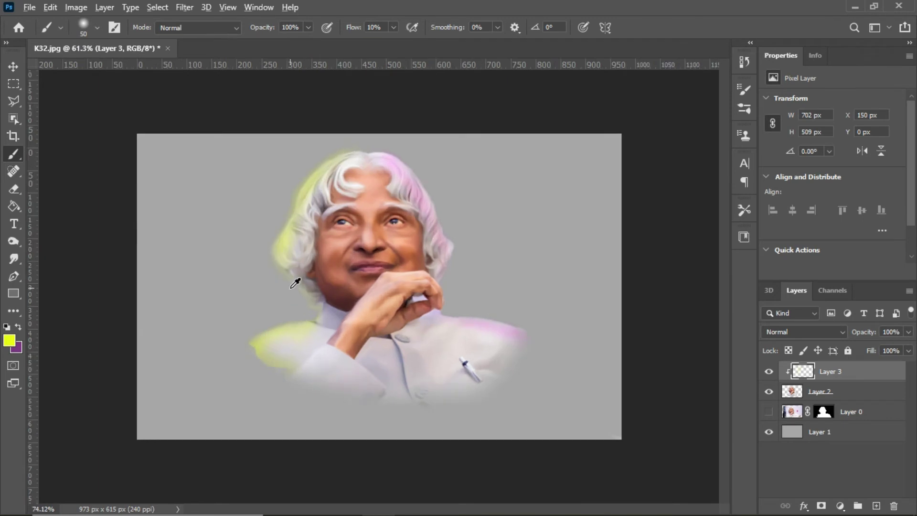
Soften the yellow tint with the eraser and remove the magenta from the shoulder above the pen
{"action": "key", "text": "e"}
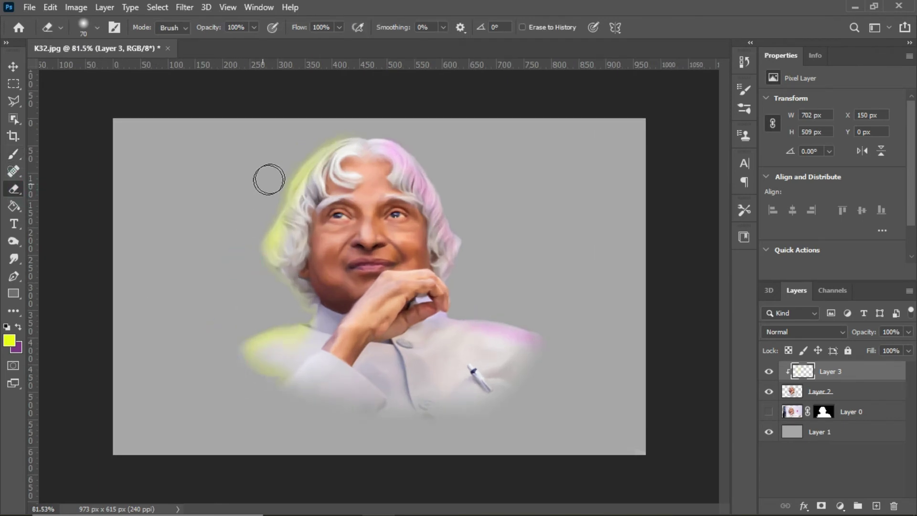
{"action": "scroll", "coordinate": [519, 242], "scroll_direction": "down", "scroll_amount": 2}
{"action": "scroll", "coordinate": [520, 242], "scroll_direction": "up", "scroll_amount": 1}
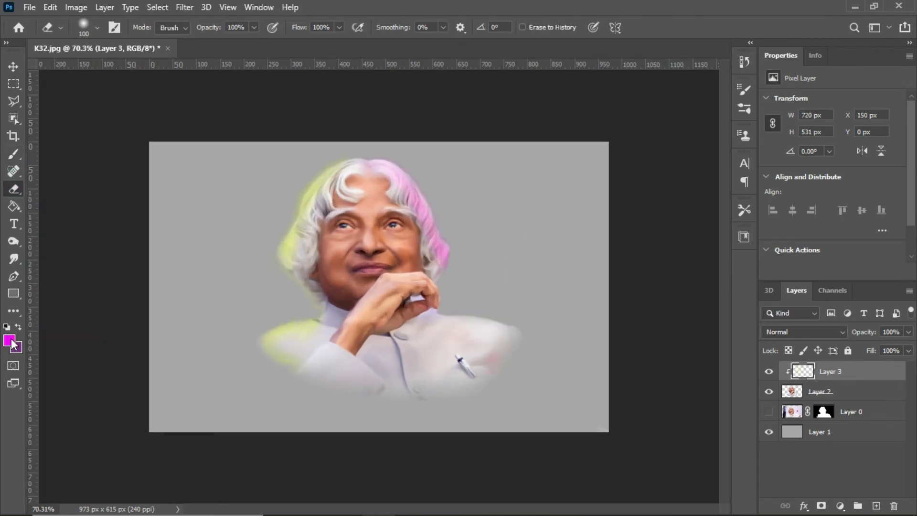
Try a red tint over the magenta hair near the crown with a 70 px brush at 15% flow
{"action": "left_click", "coordinate": [10, 340]}
{"action": "left_click_drag", "start_coordinate": [749, 364], "coordinate": [750, 395]}
{"action": "left_click", "coordinate": [885, 219]}
{"action": "left_click_drag", "start_coordinate": [380, 162], "coordinate": [421, 192]}
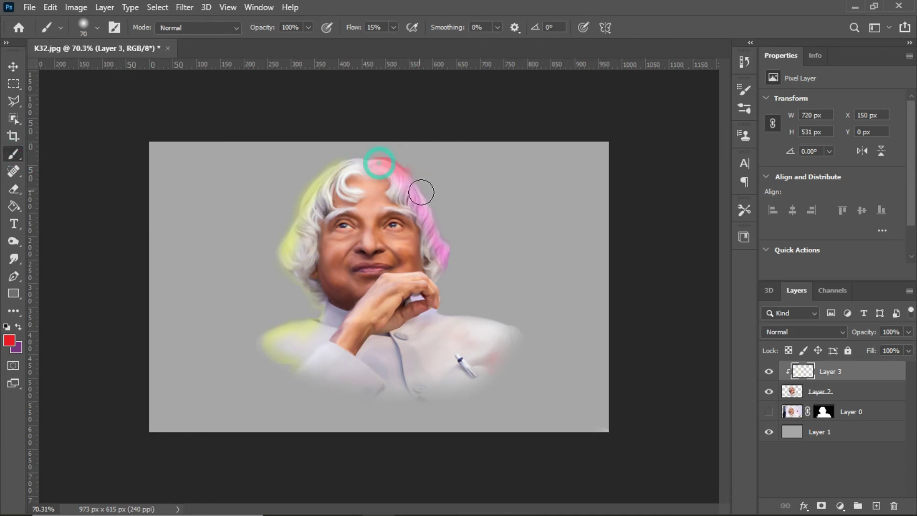
{"action": "scroll", "coordinate": [393, 178], "scroll_direction": "up", "scroll_amount": 4}
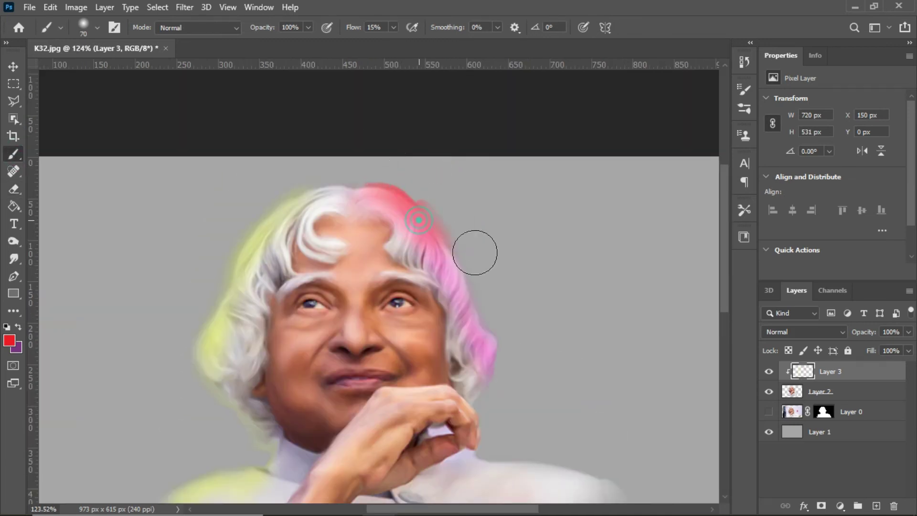
Erase the red tint from the hair near the crown with the 100 px eraser
{"action": "key", "text": "j"}
{"action": "key", "text": "e"}
{"action": "left_click_drag", "start_coordinate": [396, 162], "coordinate": [426, 205]}
{"action": "scroll", "coordinate": [487, 213], "scroll_direction": "down", "scroll_amount": 6}
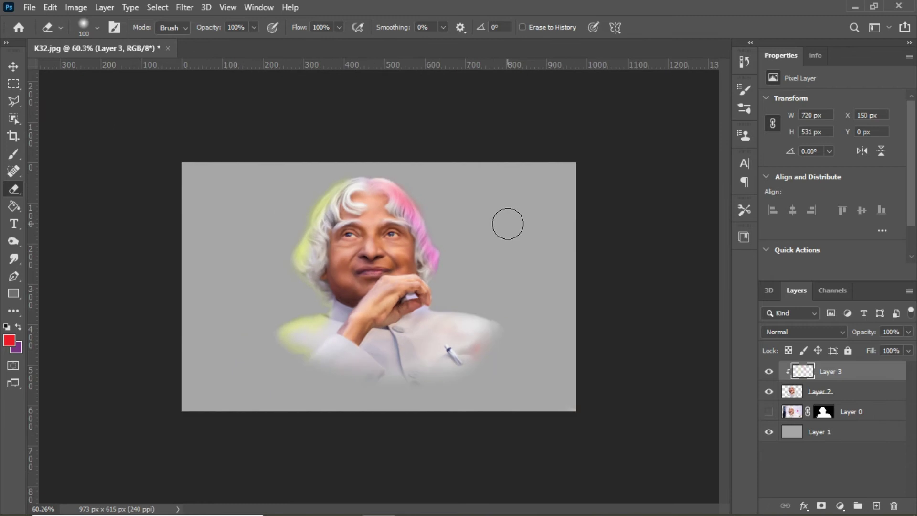
Repaint the crown and outer hair on the image's right side in magenta, enlarging the brush to 25 px
{"action": "scroll", "coordinate": [382, 214], "scroll_direction": "up", "scroll_amount": 2}
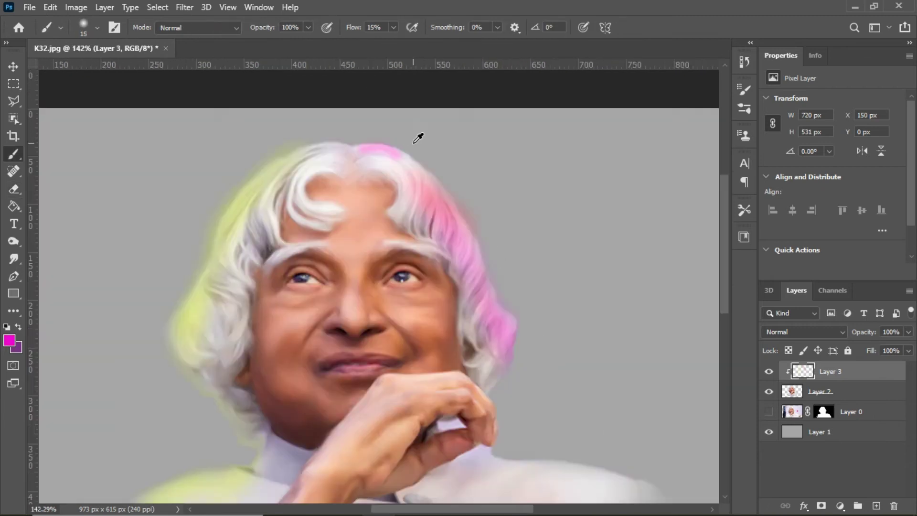
{"action": "scroll", "coordinate": [419, 138], "scroll_direction": "up", "scroll_amount": 3}
{"action": "key", "text": "bracketright"}
{"action": "key", "text": "bracketright"}
{"action": "key", "text": "bracketright"}
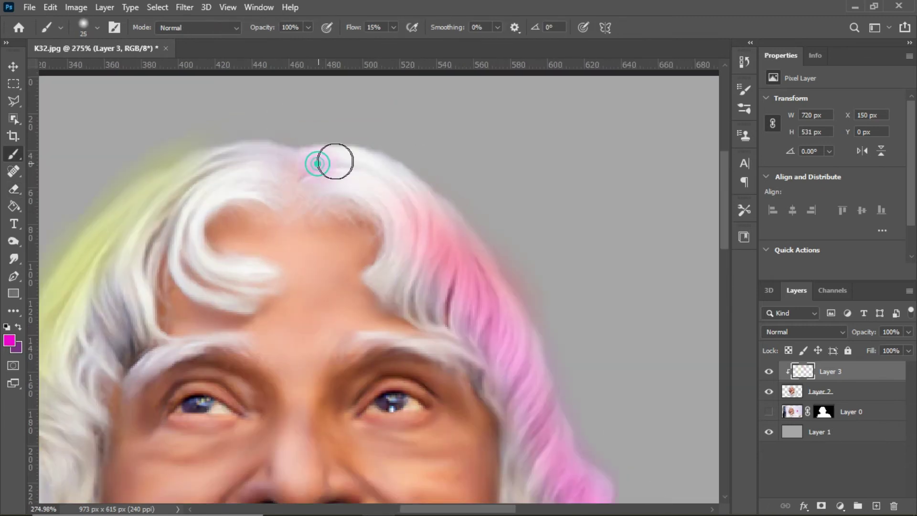
{"action": "scroll", "coordinate": [535, 328], "scroll_direction": "down", "scroll_amount": 5}
Soften the magenta hair tint using a 35 px eraser at 24% opacity
{"action": "key", "text": "e"}
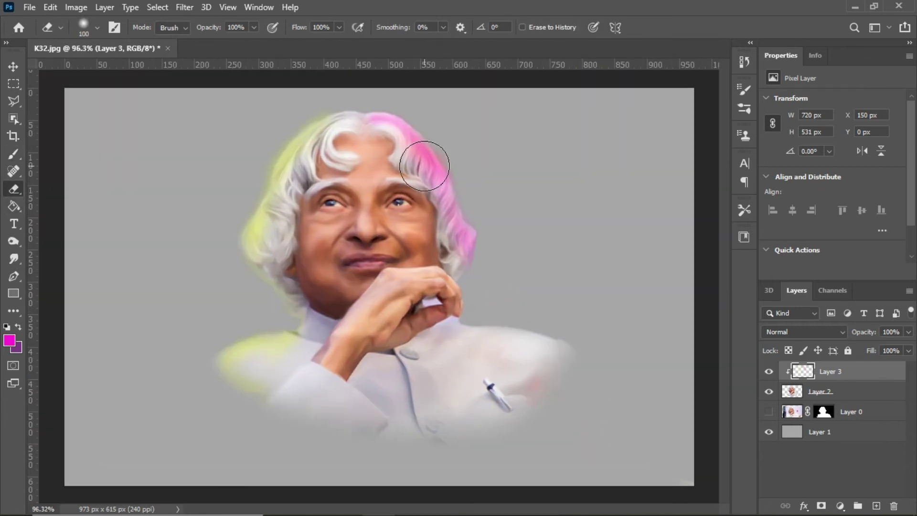
{"action": "left_click_drag", "start_coordinate": [254, 27], "coordinate": [206, 45]}
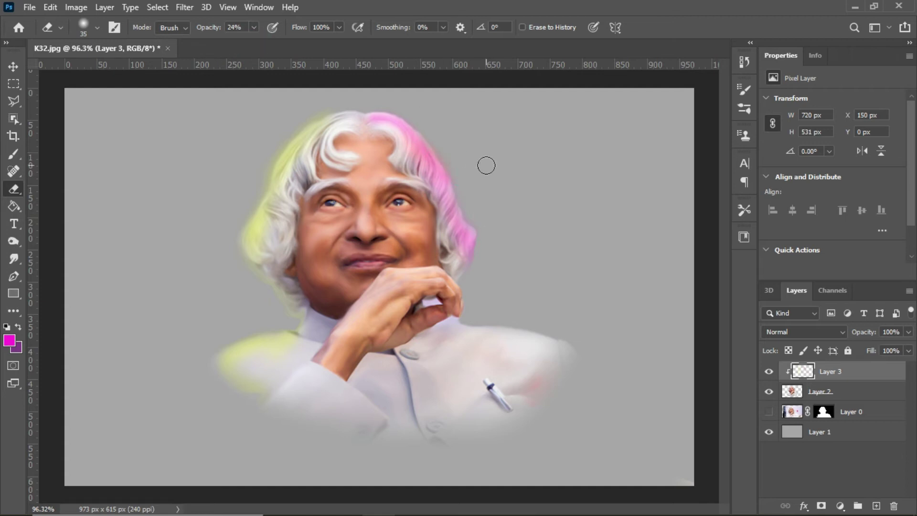
{"action": "scroll", "coordinate": [297, 240], "scroll_direction": "down", "scroll_amount": 2}
{"action": "scroll", "coordinate": [272, 235], "scroll_direction": "up", "scroll_amount": 4}
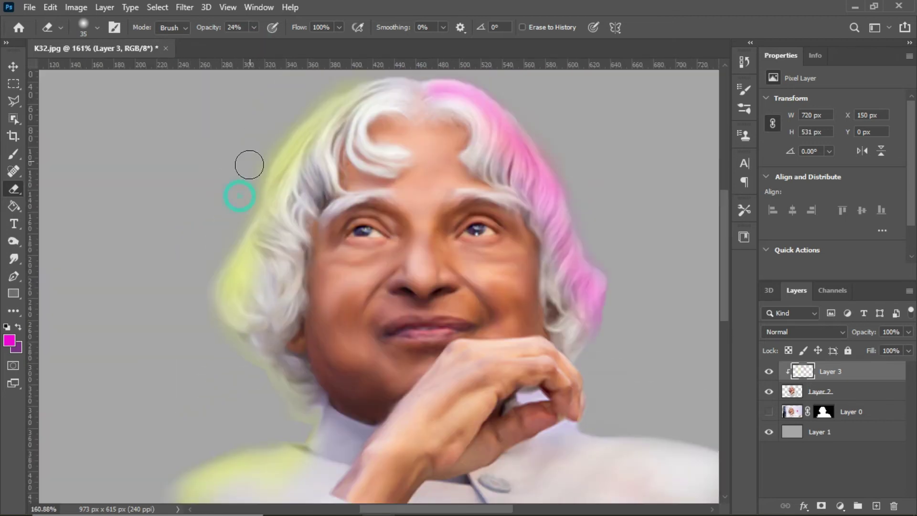
Raise the eraser opacity to 91% and trim the yellow spill along the outer edge of the hair
{"action": "scroll", "coordinate": [385, 62], "scroll_direction": "up", "scroll_amount": 2}
{"action": "key", "text": "9"}
{"action": "key", "text": "1"}
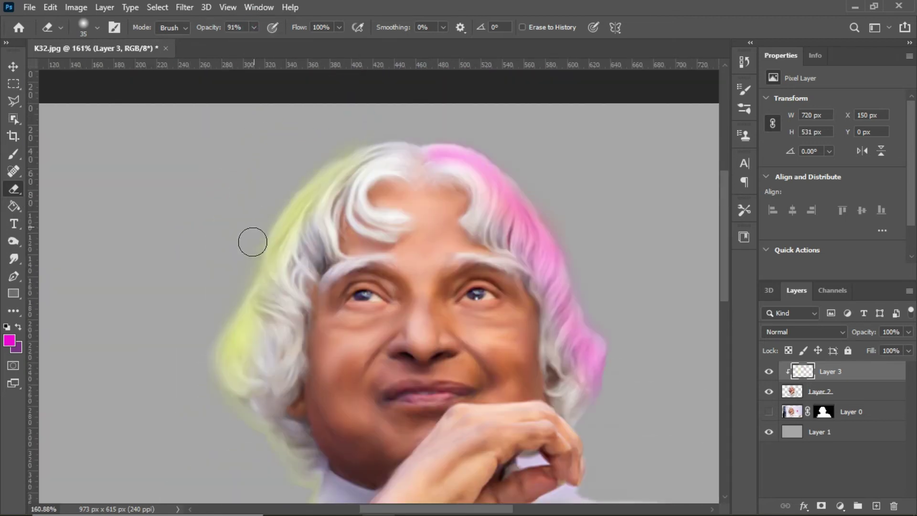
{"action": "scroll", "coordinate": [547, 365], "scroll_direction": "down", "scroll_amount": 5}
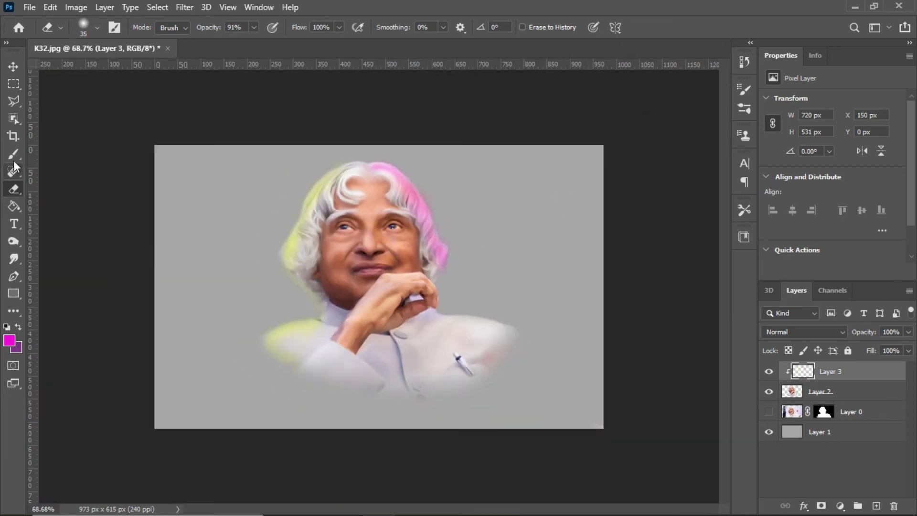
Paint magenta along the shoulder above the pen with a 45 px brush and erase the spill from the fingers
{"action": "left_click", "coordinate": [14, 154]}
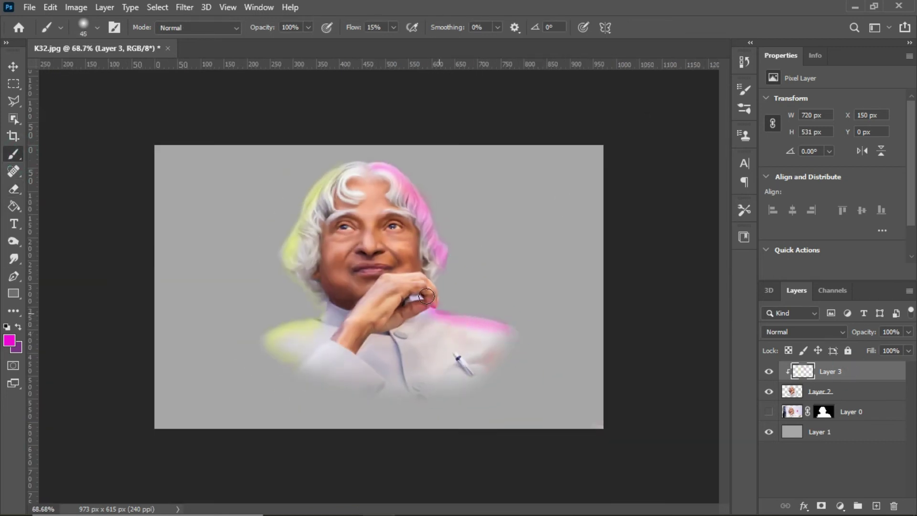
{"action": "scroll", "coordinate": [483, 271], "scroll_direction": "up", "scroll_amount": 3}
{"action": "key", "text": "e"}
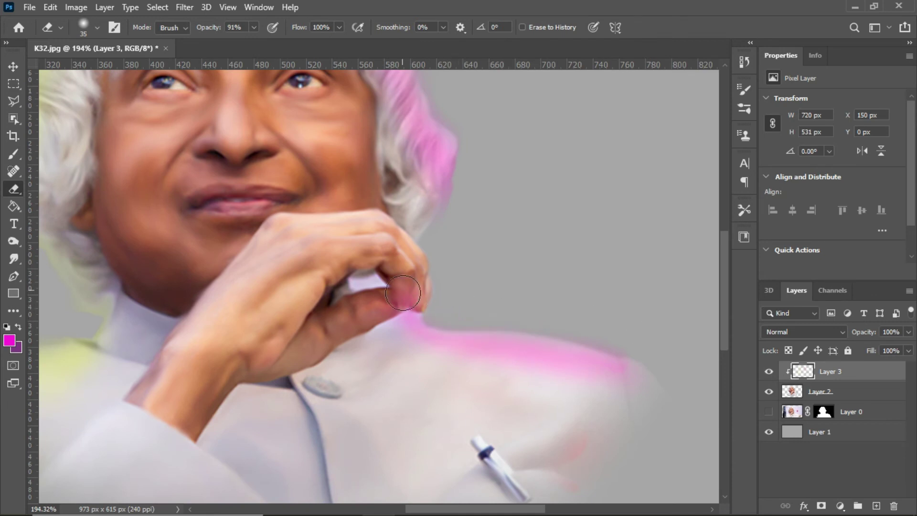
{"action": "scroll", "coordinate": [402, 292], "scroll_direction": "down", "scroll_amount": 3}
{"action": "scroll", "coordinate": [590, 307], "scroll_direction": "up", "scroll_amount": 1}
Set the brush opacity to 72% and strengthen the magenta across the shoulder above the pen
{"action": "key", "text": "b"}
{"action": "key", "text": "7"}
{"action": "key", "text": "2"}
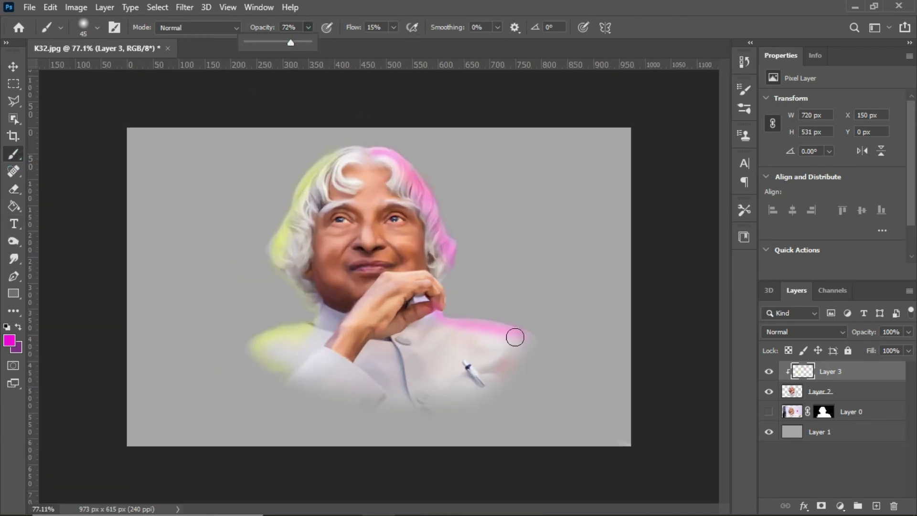
{"action": "left_click_drag", "start_coordinate": [431, 319], "coordinate": [527, 353]}
{"action": "scroll", "coordinate": [463, 396], "scroll_direction": "down", "scroll_amount": 2}
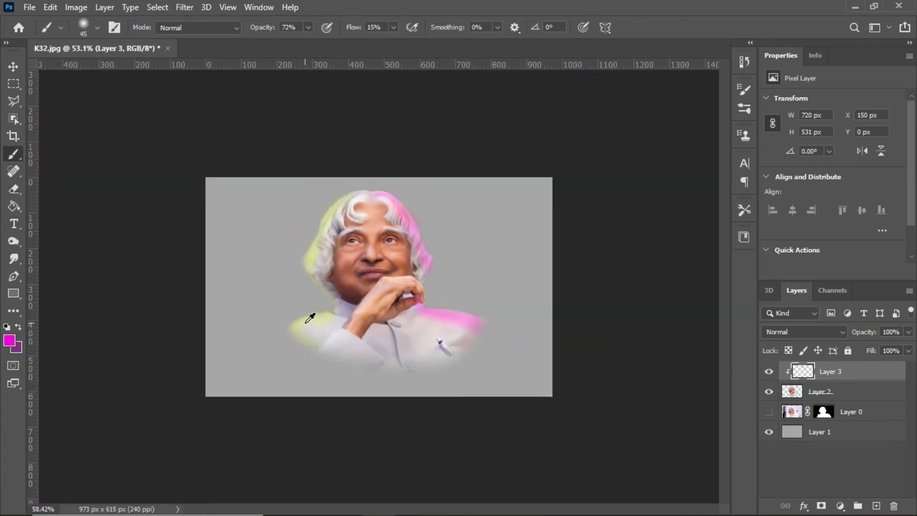
Fade the lower edge of the magenta shoulder tint with an 80 px eraser at 29% opacity
{"action": "scroll", "coordinate": [310, 318], "scroll_direction": "up", "scroll_amount": 2}
{"action": "key", "text": "e"}
{"action": "key", "text": "2"}
{"action": "key", "text": "9"}
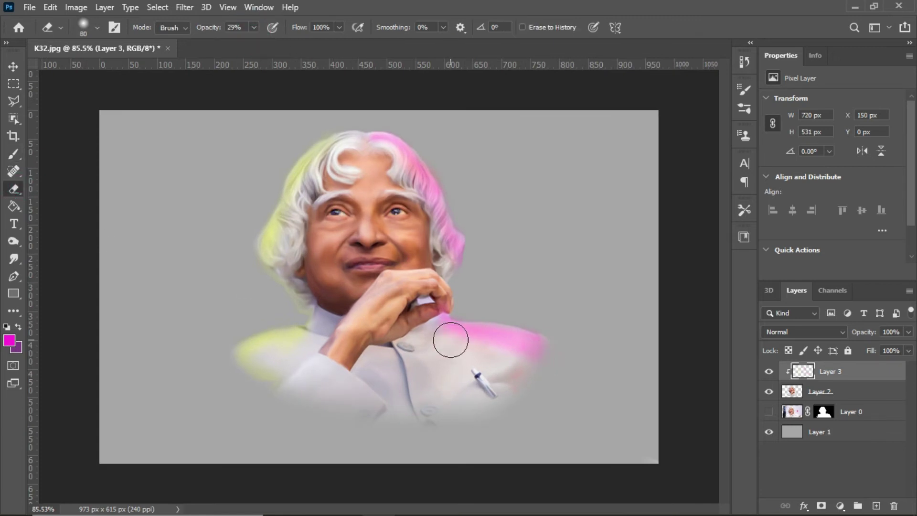
{"action": "scroll", "coordinate": [401, 337], "scroll_direction": "down", "scroll_amount": 2}
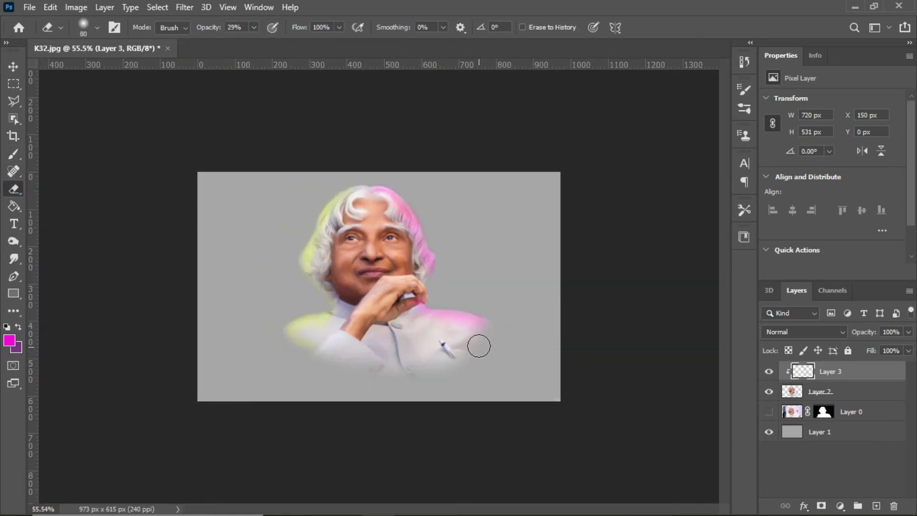
{"action": "scroll", "coordinate": [507, 340], "scroll_direction": "up", "scroll_amount": 2}
{"action": "scroll", "coordinate": [525, 356], "scroll_direction": "down", "scroll_amount": 3}
{"action": "scroll", "coordinate": [285, 295], "scroll_direction": "up", "scroll_amount": 1}
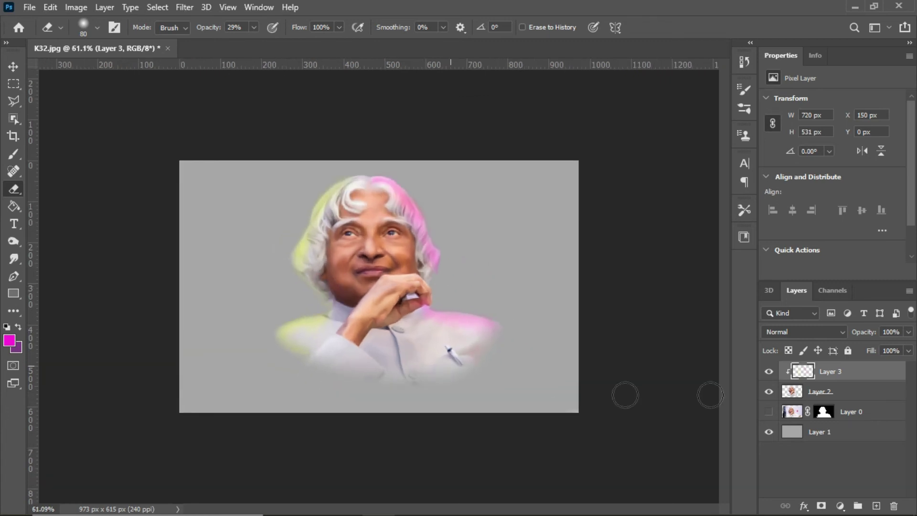
Select the grey background layer, set the foreground colour to dark red and switch to the Brush tool
{"action": "left_click", "coordinate": [841, 433]}
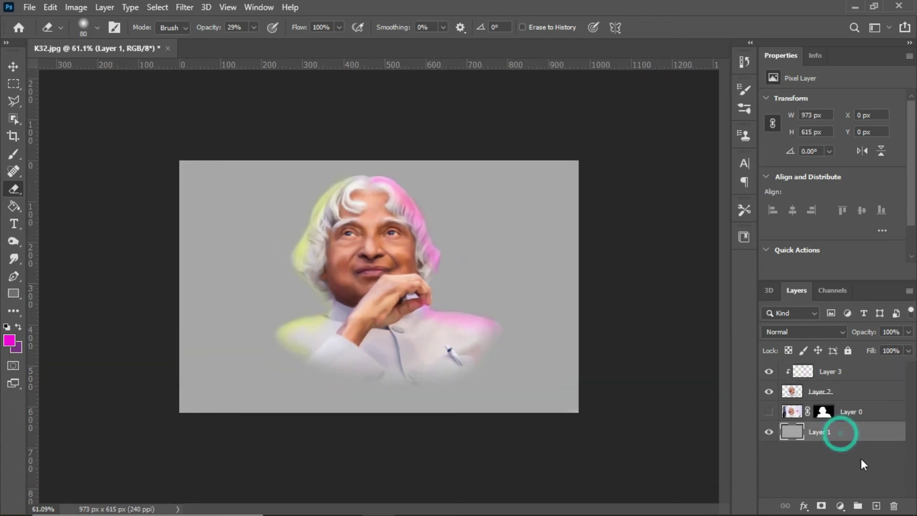
{"action": "left_click", "coordinate": [8, 341]}
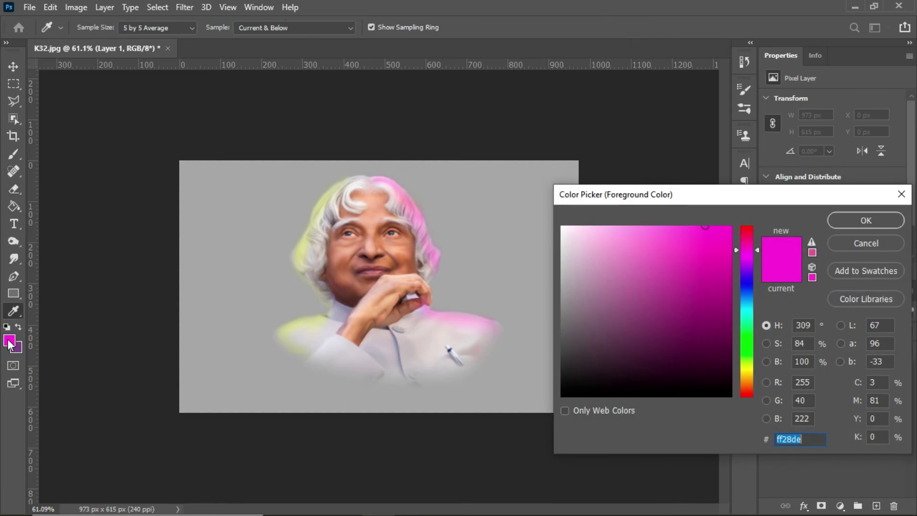
{"action": "left_click", "coordinate": [751, 391]}
{"action": "left_click_drag", "start_coordinate": [712, 310], "coordinate": [730, 296]}
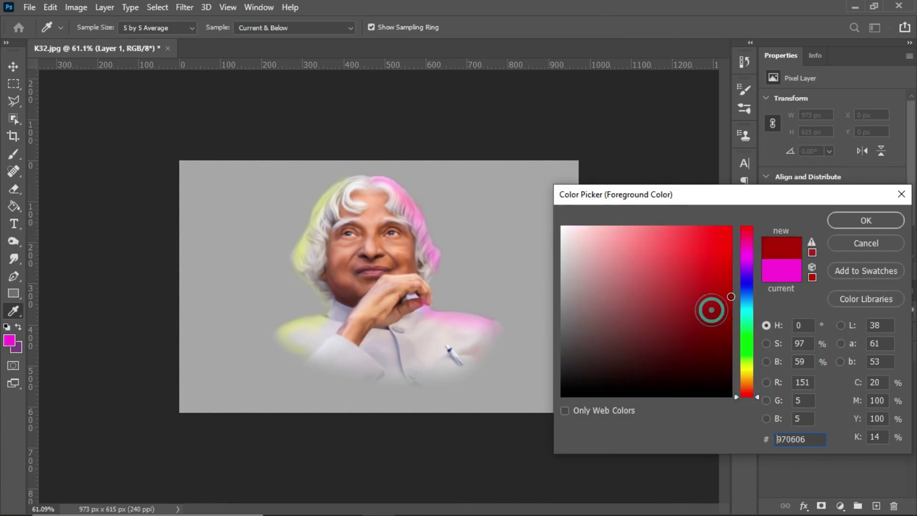
{"action": "left_click", "coordinate": [881, 219]}
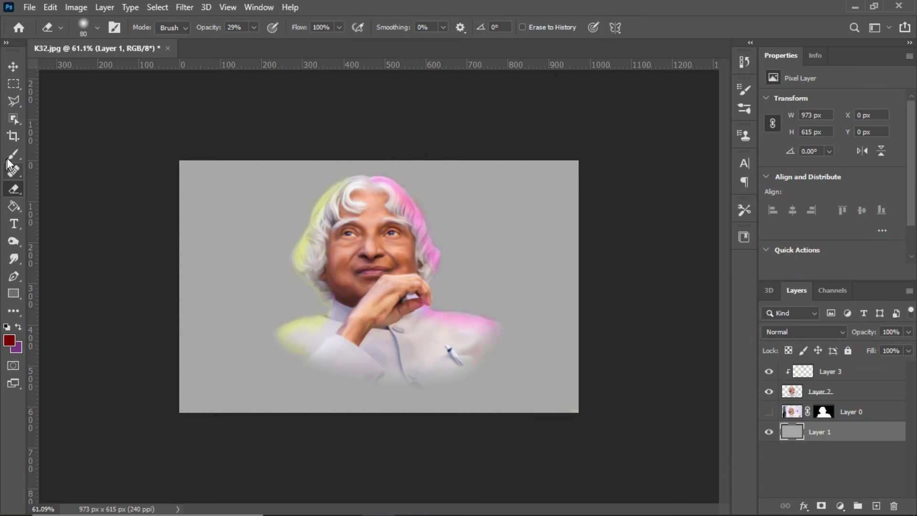
{"action": "left_click", "coordinate": [13, 154]}
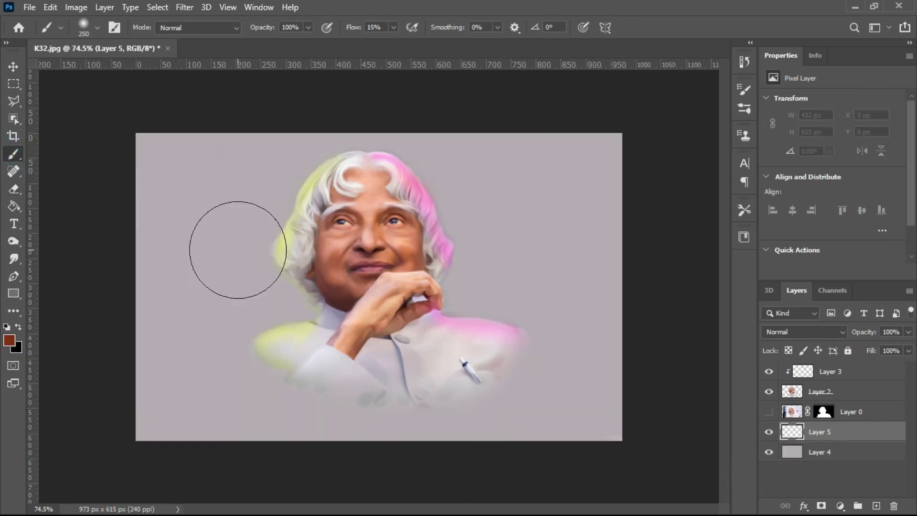
Paint reddish brown down both side edges of the background on Layer 5 with a 250 px brush at 15% flow
{"action": "left_click", "coordinate": [153, 152]}
{"action": "mouse_move", "coordinate": [153, 152]}
{"action": "left_mouse_down"}
{"action": "mouse_move", "coordinate": [166, 92]}
{"action": "mouse_move", "coordinate": [121, 149]}
{"action": "mouse_move", "coordinate": [158, 105]}
{"action": "mouse_move", "coordinate": [131, 251]}
{"action": "mouse_move", "coordinate": [174, 243]}
{"action": "mouse_move", "coordinate": [151, 307]}
{"action": "mouse_move", "coordinate": [148, 288]}
{"action": "mouse_move", "coordinate": [154, 430]}
{"action": "mouse_move", "coordinate": [166, 445]}
{"action": "mouse_move", "coordinate": [140, 431]}
{"action": "mouse_move", "coordinate": [178, 461]}
{"action": "left_mouse_up"}
{"action": "mouse_move", "coordinate": [580, 153]}
{"action": "left_mouse_down"}
{"action": "mouse_move", "coordinate": [563, 131]}
{"action": "mouse_move", "coordinate": [615, 137]}
{"action": "mouse_move", "coordinate": [627, 331]}
{"action": "mouse_move", "coordinate": [622, 383]}
{"action": "mouse_move", "coordinate": [595, 399]}
{"action": "mouse_move", "coordinate": [600, 420]}
{"action": "mouse_move", "coordinate": [581, 417]}
{"action": "mouse_move", "coordinate": [592, 427]}
{"action": "mouse_move", "coordinate": [640, 391]}
{"action": "mouse_move", "coordinate": [635, 399]}
{"action": "mouse_move", "coordinate": [632, 215]}
{"action": "mouse_move", "coordinate": [611, 236]}
{"action": "mouse_move", "coordinate": [566, 213]}
{"action": "mouse_move", "coordinate": [629, 174]}
{"action": "mouse_move", "coordinate": [600, 260]}
{"action": "mouse_move", "coordinate": [614, 280]}
{"action": "left_mouse_up"}
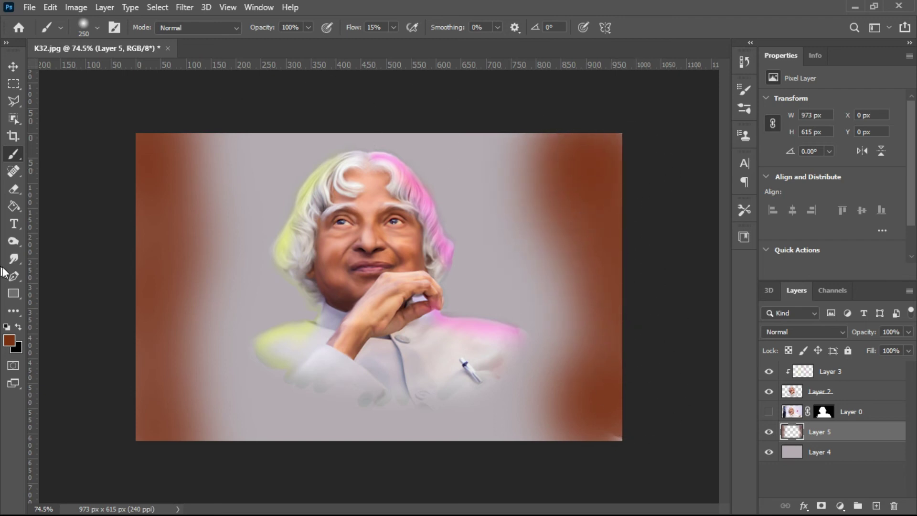
Set the foreground colour to soft yellow (H 48, S 60, B 96) and paint a glow around the man's head and shoulders
{"action": "left_click", "coordinate": [14, 344]}
{"action": "left_click_drag", "start_coordinate": [751, 376], "coordinate": [753, 374]}
{"action": "mouse_move", "coordinate": [692, 272]}
{"action": "left_mouse_down"}
{"action": "mouse_move", "coordinate": [693, 242]}
{"action": "mouse_move", "coordinate": [676, 273]}
{"action": "mouse_move", "coordinate": [637, 235]}
{"action": "mouse_move", "coordinate": [663, 232]}
{"action": "left_mouse_up"}
{"action": "left_click", "coordinate": [850, 221]}
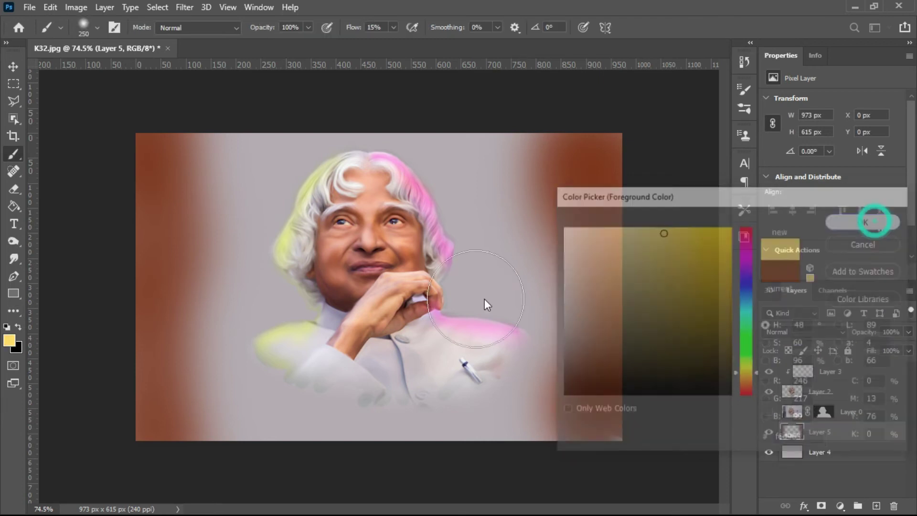
{"action": "mouse_move", "coordinate": [502, 308]}
{"action": "left_mouse_down"}
{"action": "mouse_move", "coordinate": [439, 314]}
{"action": "mouse_move", "coordinate": [491, 349]}
{"action": "left_mouse_up"}
{"action": "mouse_move", "coordinate": [385, 190]}
{"action": "left_mouse_down"}
{"action": "mouse_move", "coordinate": [467, 188]}
{"action": "mouse_move", "coordinate": [440, 174]}
{"action": "mouse_move", "coordinate": [318, 291]}
{"action": "mouse_move", "coordinate": [510, 382]}
{"action": "mouse_move", "coordinate": [489, 343]}
{"action": "left_mouse_up"}
Paint orange between the yellow glow and the brown edges, raising the brush flow to 56% to even out the background beside the man
{"action": "left_click", "coordinate": [10, 340]}
{"action": "left_click_drag", "start_coordinate": [748, 373], "coordinate": [749, 380]}
{"action": "left_click", "coordinate": [709, 266]}
{"action": "left_click", "coordinate": [856, 221]}
{"action": "mouse_move", "coordinate": [531, 268]}
{"action": "left_mouse_down"}
{"action": "mouse_move", "coordinate": [509, 207]}
{"action": "mouse_move", "coordinate": [569, 270]}
{"action": "mouse_move", "coordinate": [277, 168]}
{"action": "mouse_move", "coordinate": [220, 420]}
{"action": "mouse_move", "coordinate": [234, 418]}
{"action": "left_mouse_up"}
{"action": "key", "text": "ctrl+minus"}
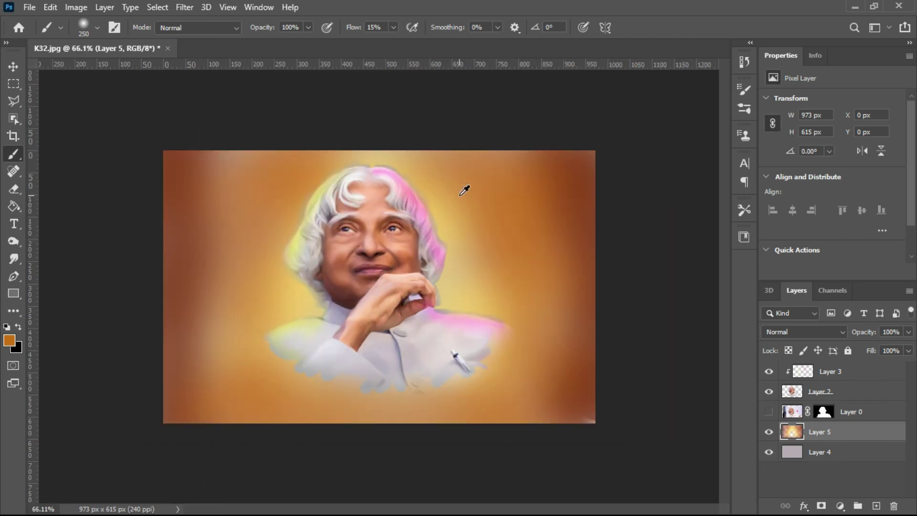
{"action": "left_click_drag", "start_coordinate": [393, 27], "coordinate": [420, 45]}
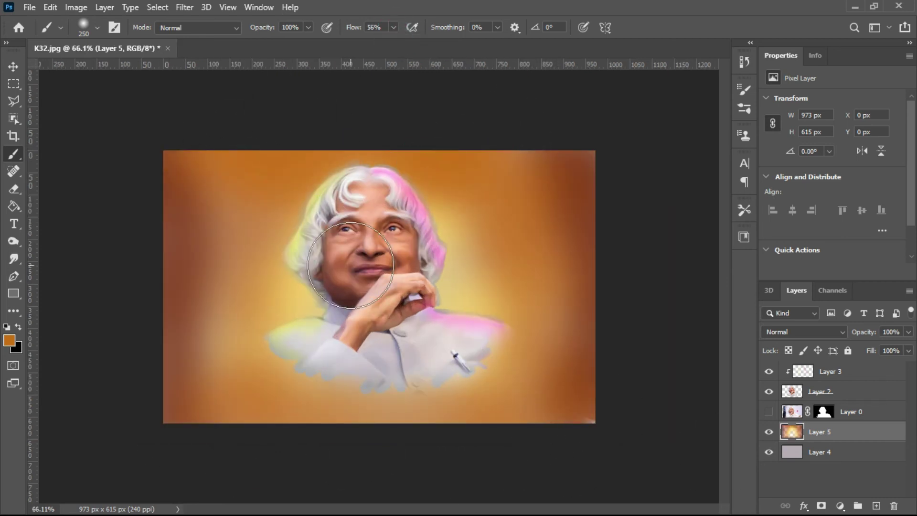
{"action": "left_click_drag", "start_coordinate": [229, 352], "coordinate": [245, 205]}
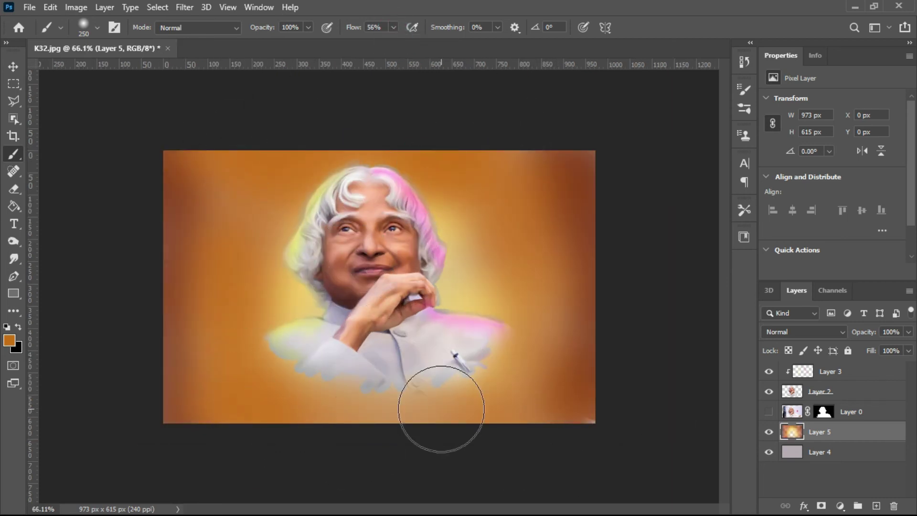
Hide the portrait layer and smudge the middle of the painted background with a 175 px brush at 20% strength
{"action": "key", "text": "r"}
{"action": "scroll", "coordinate": [447, 352], "scroll_direction": "up", "scroll_amount": 1}
{"action": "scroll", "coordinate": [446, 352], "scroll_direction": "down", "scroll_amount": 3}
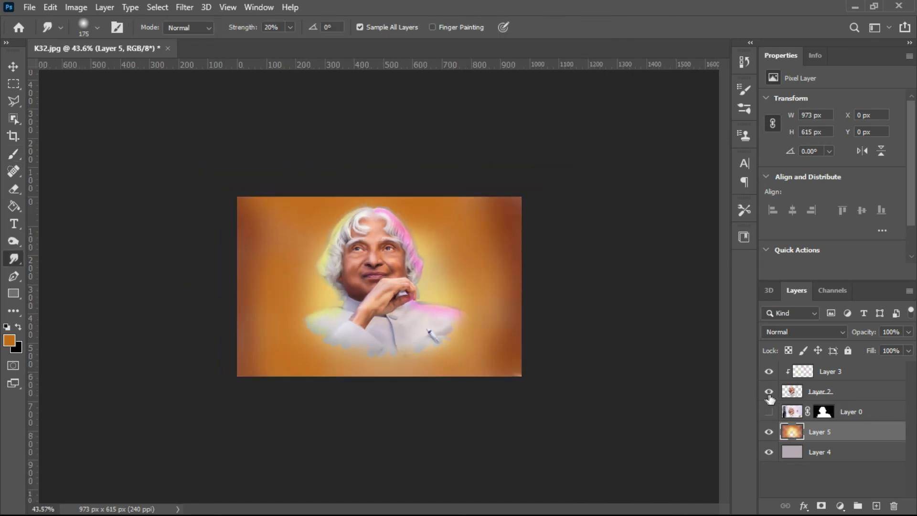
{"action": "left_click", "coordinate": [769, 391]}
{"action": "scroll", "coordinate": [396, 260], "scroll_direction": "up", "scroll_amount": 3}
{"action": "mouse_move", "coordinate": [395, 260]}
{"action": "left_mouse_down"}
{"action": "mouse_move", "coordinate": [331, 347]}
{"action": "mouse_move", "coordinate": [412, 363]}
{"action": "left_mouse_up"}
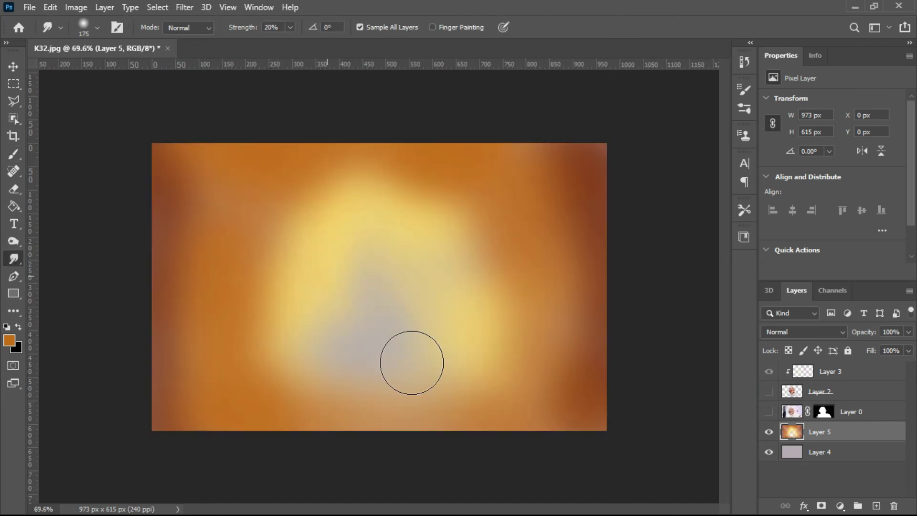
Cover the grey patch in the background's centre with orange, then with sampled yellow using a 200 px brush at 70% opacity
{"action": "left_click", "coordinate": [13, 155]}
{"action": "left_click_drag", "start_coordinate": [386, 298], "coordinate": [367, 334]}
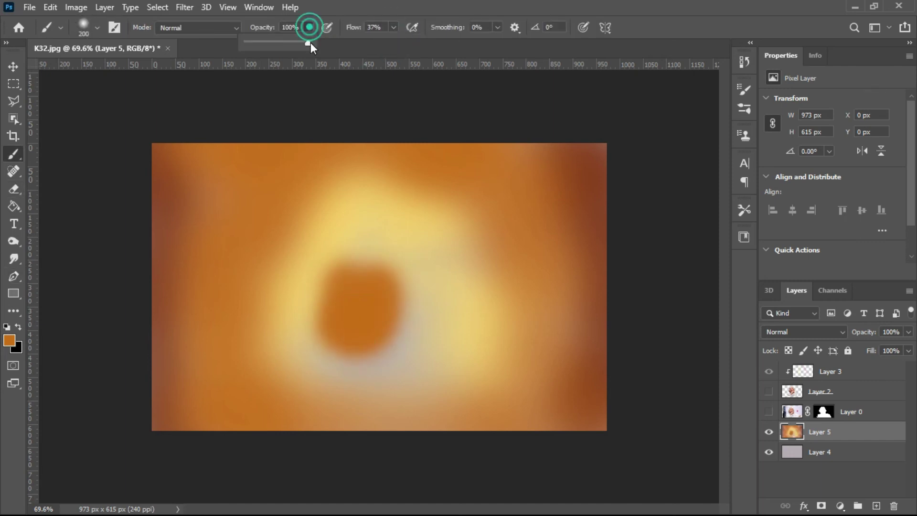
{"action": "left_click_drag", "start_coordinate": [310, 42], "coordinate": [289, 42]}
{"action": "left_click", "coordinate": [348, 218], "text": "alt"}
{"action": "mouse_move", "coordinate": [334, 287]}
{"action": "left_mouse_down"}
{"action": "mouse_move", "coordinate": [377, 324]}
{"action": "mouse_move", "coordinate": [496, 335]}
{"action": "mouse_move", "coordinate": [533, 348]}
{"action": "left_mouse_up"}
Touch up the outer background with sampled orange and brown, lowering the brush opacity to 19% to blend the yellow glow's edge
{"action": "scroll", "coordinate": [532, 349], "scroll_direction": "down", "scroll_amount": 2}
{"action": "left_click", "coordinate": [522, 322], "text": "alt"}
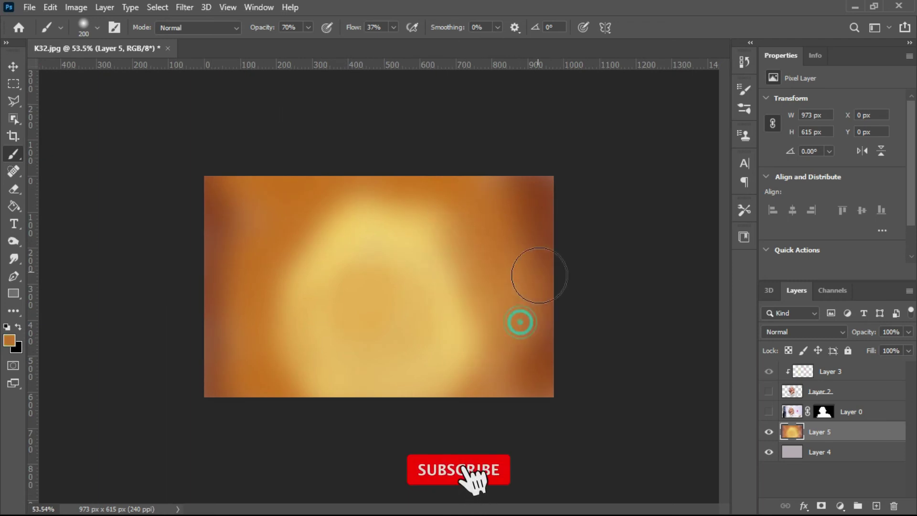
{"action": "left_click", "coordinate": [509, 392]}
{"action": "left_click", "coordinate": [271, 205], "text": "alt"}
{"action": "left_click_drag", "start_coordinate": [311, 220], "coordinate": [270, 268]}
{"action": "left_click", "coordinate": [308, 28]}
{"action": "left_click_drag", "start_coordinate": [310, 43], "coordinate": [274, 42]}
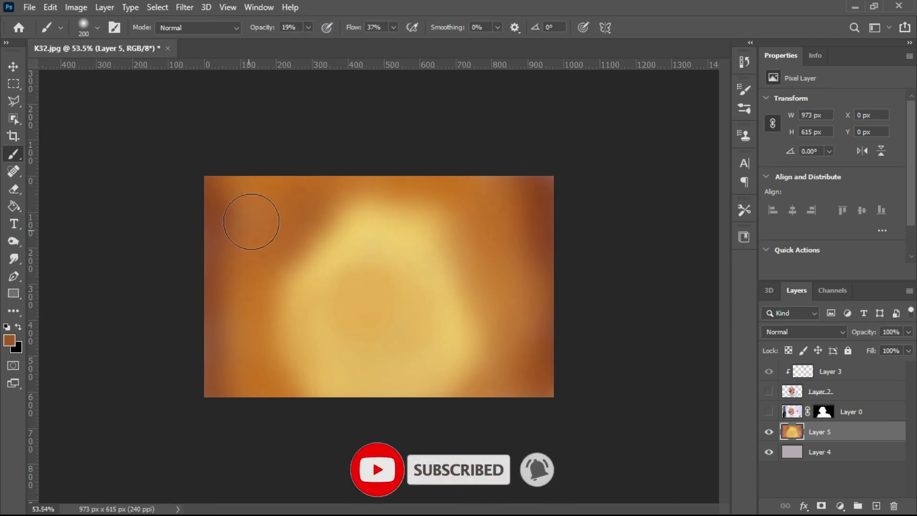
{"action": "mouse_move", "coordinate": [251, 222]}
{"action": "left_mouse_down"}
{"action": "mouse_move", "coordinate": [379, 192]}
{"action": "mouse_move", "coordinate": [301, 313]}
{"action": "left_mouse_up"}
Show the portrait layer again over the painted background
{"action": "scroll", "coordinate": [379, 287], "scroll_direction": "up", "scroll_amount": 3}
{"action": "left_click", "coordinate": [769, 392]}
{"action": "scroll", "coordinate": [419, 197], "scroll_direction": "down", "scroll_amount": 4}
{"action": "scroll", "coordinate": [419, 197], "scroll_direction": "up", "scroll_amount": 4}
{"action": "left_click", "coordinate": [856, 393]}
Copy the lower 221 px of the painted background to a new layer and move it above all other layers
{"action": "left_click", "coordinate": [859, 433]}
{"action": "scroll", "coordinate": [860, 434], "scroll_direction": "down", "scroll_amount": 4}
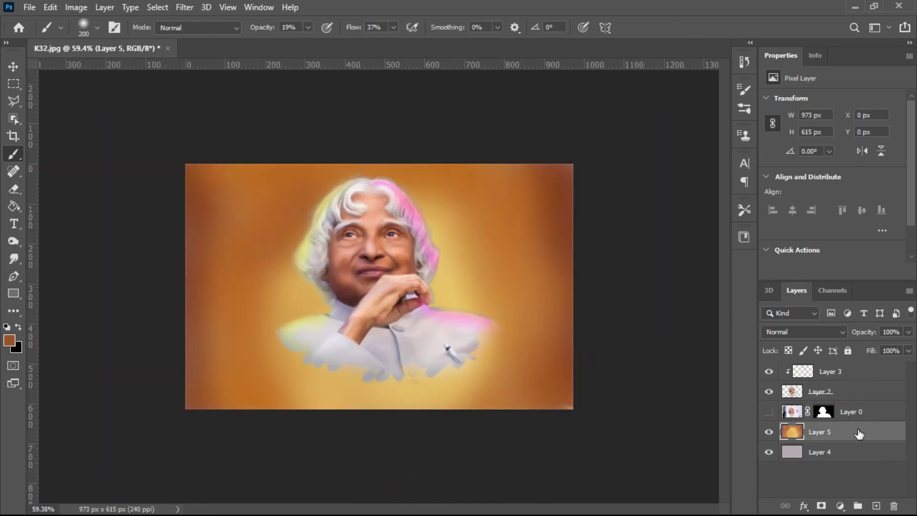
{"action": "key", "text": "m"}
{"action": "left_click_drag", "start_coordinate": [172, 321], "coordinate": [588, 420]}
{"action": "key", "text": "ctrl+j"}
{"action": "left_click_drag", "start_coordinate": [836, 433], "coordinate": [841, 366]}
Fade the upper edge of the copied background strip with a soft round eraser
{"action": "left_click", "coordinate": [14, 190]}
{"action": "left_click", "coordinate": [96, 27]}
{"action": "double_click", "coordinate": [24, 128]}
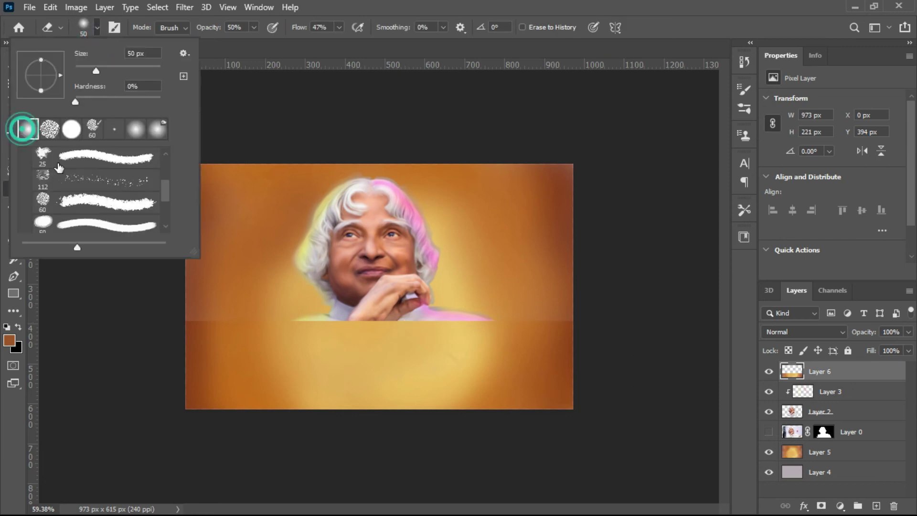
{"action": "mouse_move", "coordinate": [197, 312]}
{"action": "left_mouse_down"}
{"action": "mouse_move", "coordinate": [258, 285]}
{"action": "mouse_move", "coordinate": [203, 380]}
{"action": "mouse_move", "coordinate": [350, 311]}
{"action": "left_mouse_up"}
Set the eraser opacity to 100% and uncover the shoulders and upper jacket with a 100 px tip
{"action": "left_click", "coordinate": [254, 27]}
{"action": "left_click_drag", "start_coordinate": [255, 42], "coordinate": [287, 42]}
{"action": "key", "text": "bracketleft"}
{"action": "key", "text": "bracketleft"}
{"action": "key", "text": "bracketleft"}
{"action": "key", "text": "bracketleft"}
{"action": "key", "text": "bracketleft"}
{"action": "left_click_drag", "start_coordinate": [412, 325], "coordinate": [478, 322]}
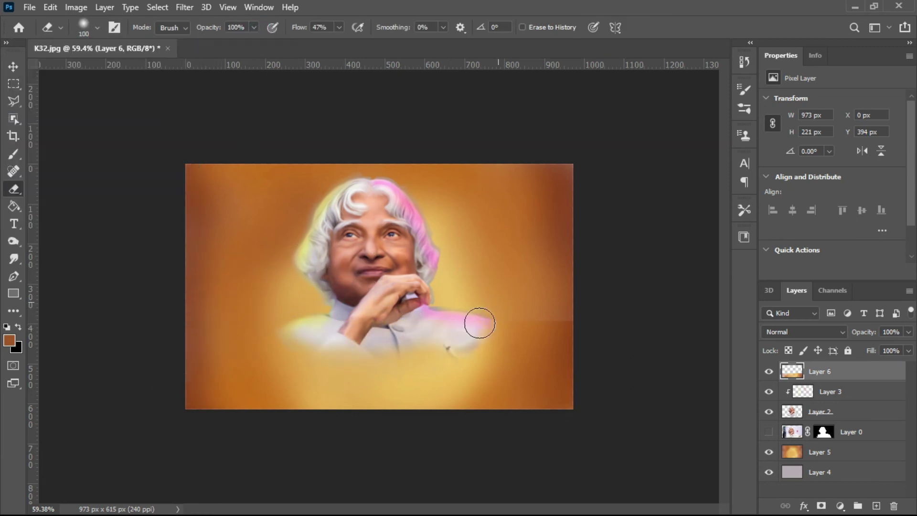
Smudge the outer shoulder edges on the portrait layer into the background with a 50 px brush at 20% strength
{"action": "scroll", "coordinate": [430, 335], "scroll_direction": "up", "scroll_amount": 5}
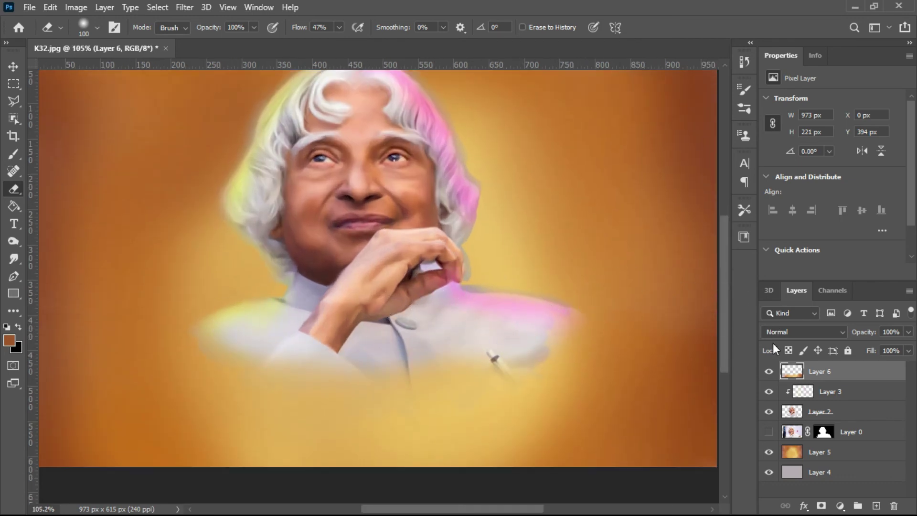
{"action": "left_click", "coordinate": [831, 412]}
{"action": "key", "text": "r"}
{"action": "left_click_drag", "start_coordinate": [226, 338], "coordinate": [204, 357]}
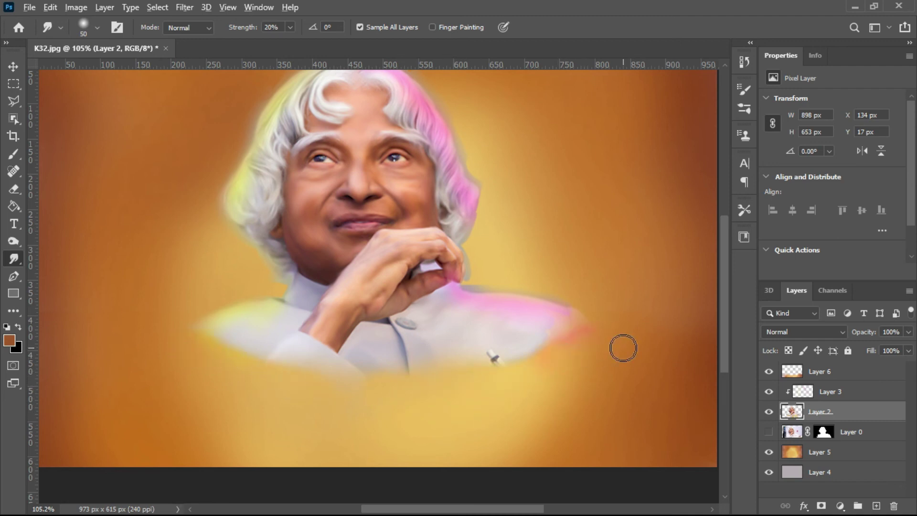
Scale the portrait and its clipped tint layer together to 119.70% and recentre the man on the canvas
{"action": "scroll", "coordinate": [521, 297], "scroll_direction": "down", "scroll_amount": 5}
{"action": "left_click", "coordinate": [845, 400], "text": "shift"}
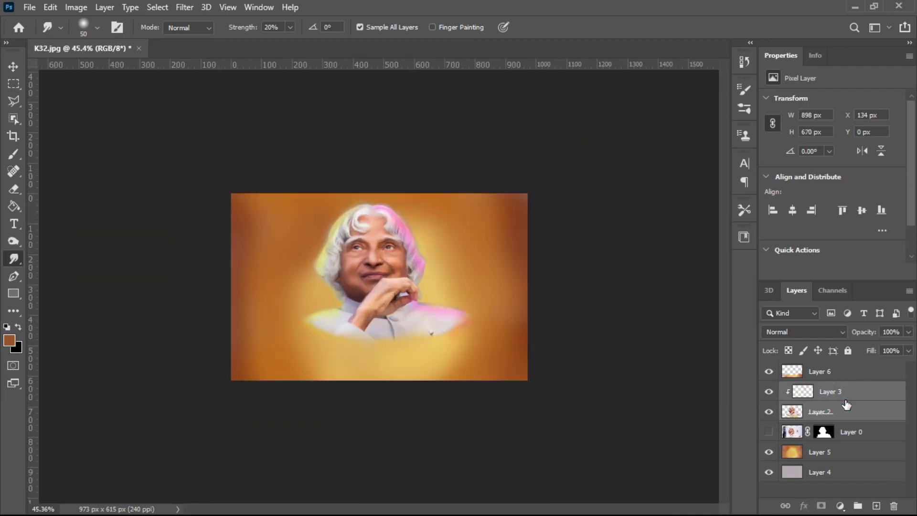
{"action": "key", "text": "ctrl+t"}
{"action": "key", "text": "Escape"}
{"action": "key", "text": "ctrl+t"}
{"action": "left_click_drag", "start_coordinate": [545, 393], "coordinate": [592, 430]}
{"action": "left_click_drag", "start_coordinate": [422, 265], "coordinate": [415, 269]}
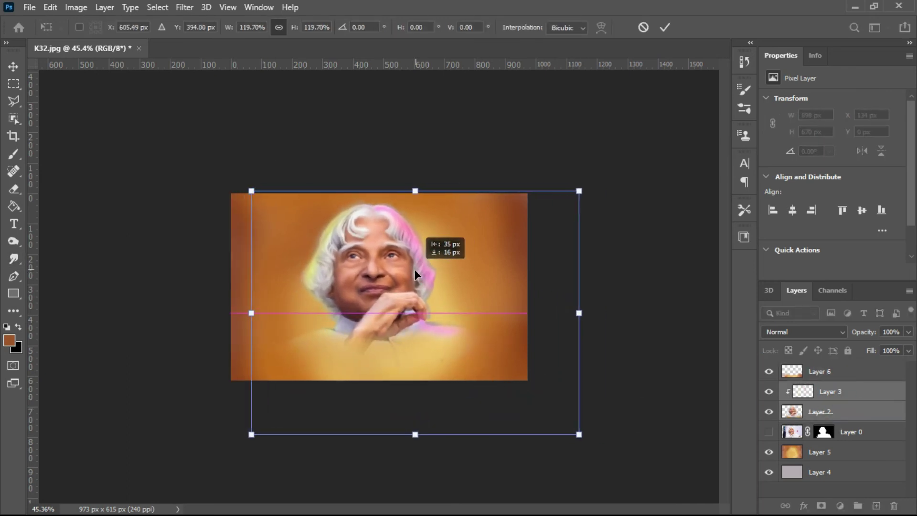
{"action": "key", "text": "Return"}
Erase the background strip over the enlarged shoulders and jacket with a 100 px eraser
{"action": "key", "text": "alt+bracketright"}
{"action": "scroll", "coordinate": [213, 237], "scroll_direction": "up", "scroll_amount": 3}
{"action": "key", "text": "e"}
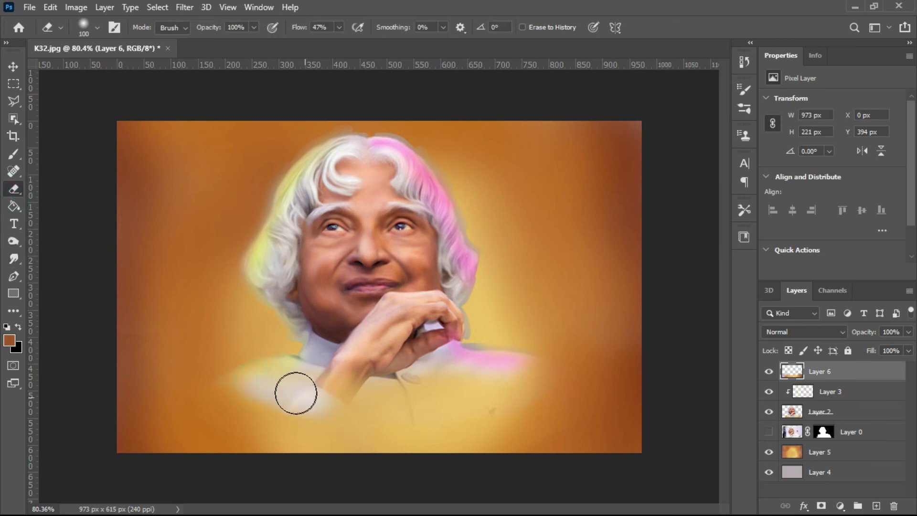
{"action": "mouse_move", "coordinate": [269, 359]}
{"action": "left_mouse_down"}
{"action": "mouse_move", "coordinate": [342, 384]}
{"action": "mouse_move", "coordinate": [393, 378]}
{"action": "mouse_move", "coordinate": [368, 395]}
{"action": "mouse_move", "coordinate": [480, 391]}
{"action": "mouse_move", "coordinate": [531, 373]}
{"action": "mouse_move", "coordinate": [522, 333]}
{"action": "left_mouse_up"}
{"action": "scroll", "coordinate": [523, 333], "scroll_direction": "down", "scroll_amount": 2}
Trim the grey fringe beside the fingers and along the magenta shoulder on the portrait layer with a 20 px eraser
{"action": "scroll", "coordinate": [461, 352], "scroll_direction": "up", "scroll_amount": 5}
{"action": "key", "text": "alt+bracketleft"}
{"action": "key", "text": "alt+bracketleft"}
{"action": "key", "text": "bracketleft"}
{"action": "key", "text": "bracketleft"}
{"action": "key", "text": "bracketleft"}
{"action": "key", "text": "bracketleft"}
{"action": "key", "text": "bracketleft"}
{"action": "key", "text": "bracketleft"}
{"action": "key", "text": "bracketleft"}
{"action": "key", "text": "bracketleft"}
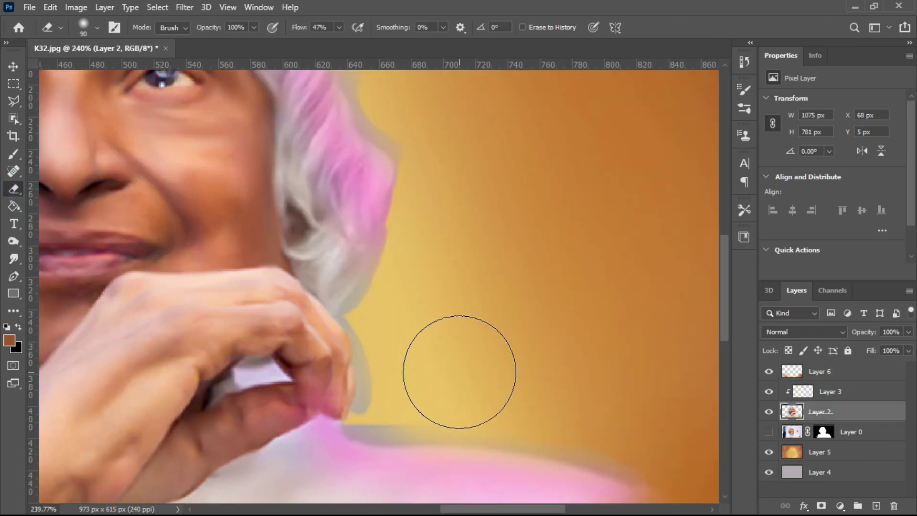
{"action": "scroll", "coordinate": [347, 78], "scroll_direction": "up", "scroll_amount": 7}
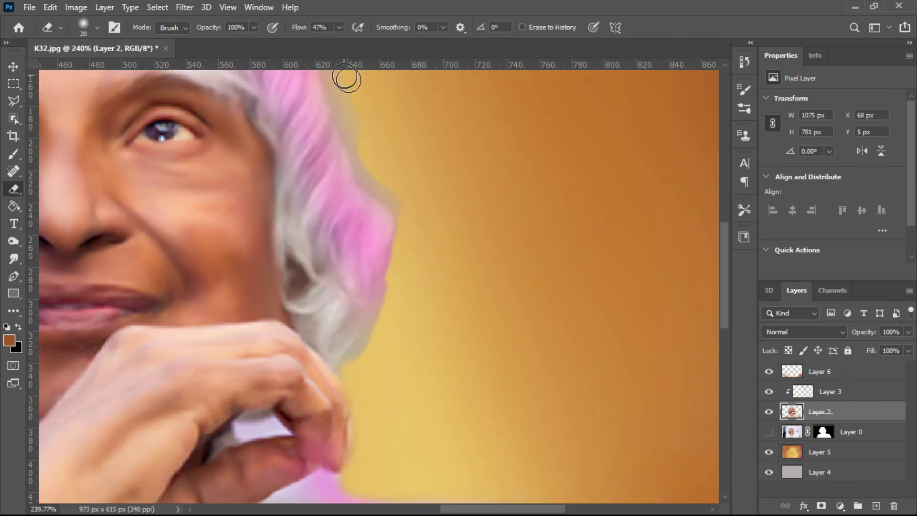
Enlarge the eraser to 35 px and clean the fringe along the outer edge of the magenta hair
{"action": "key", "text": "bracketright"}
{"action": "key", "text": "bracketright"}
{"action": "key", "text": "bracketright"}
{"action": "mouse_move", "coordinate": [95, 134]}
{"action": "left_mouse_down"}
{"action": "mouse_move", "coordinate": [205, 165]}
{"action": "mouse_move", "coordinate": [346, 371]}
{"action": "left_mouse_up"}
{"action": "scroll", "coordinate": [346, 371], "scroll_direction": "down", "scroll_amount": 2}
{"action": "left_click_drag", "start_coordinate": [359, 334], "coordinate": [419, 398]}
{"action": "scroll", "coordinate": [418, 398], "scroll_direction": "down", "scroll_amount": 8}
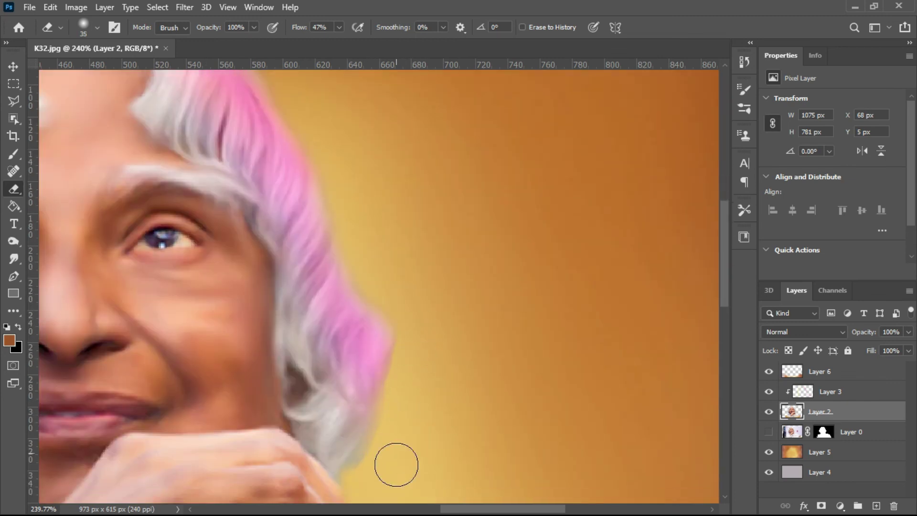
Clean the fringe across the top of the hair and down its yellow side with the 35 px eraser
{"action": "scroll", "coordinate": [368, 266], "scroll_direction": "up", "scroll_amount": 10}
{"action": "scroll", "coordinate": [369, 267], "scroll_direction": "left", "scroll_amount": 6}
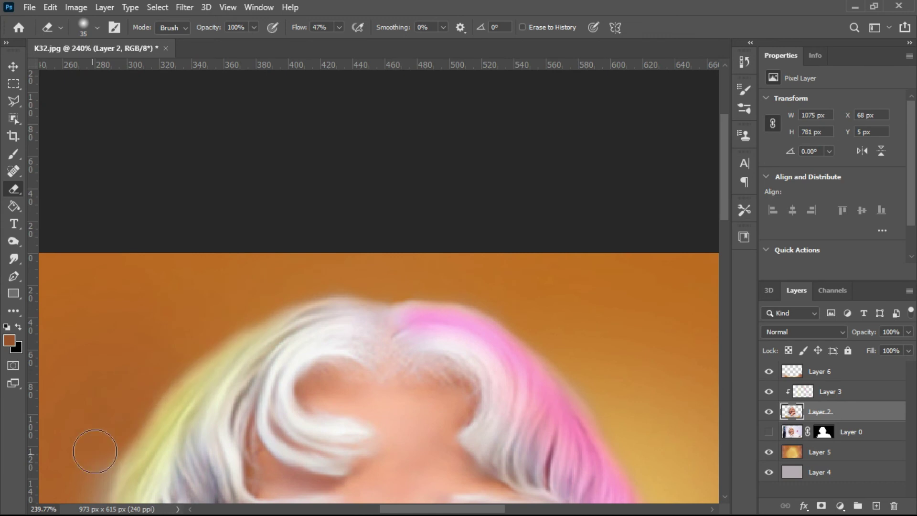
{"action": "scroll", "coordinate": [281, 418], "scroll_direction": "down", "scroll_amount": 10}
{"action": "scroll", "coordinate": [281, 418], "scroll_direction": "left", "scroll_amount": 3}
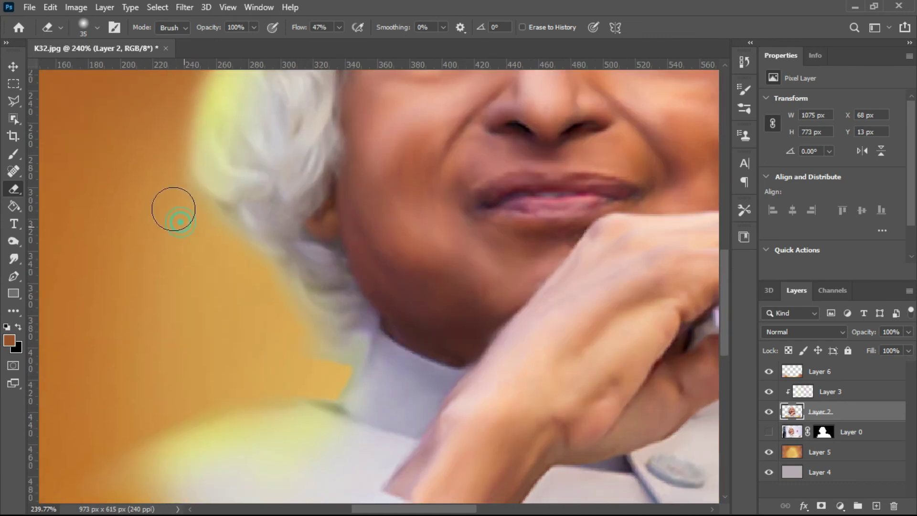
Reduce the eraser to 20 px and trim the fringe beside the collar and the yellow-tinted shoulder
{"action": "key", "text": "bracketleft"}
{"action": "key", "text": "bracketleft"}
{"action": "scroll", "coordinate": [262, 337], "scroll_direction": "down", "scroll_amount": 3}
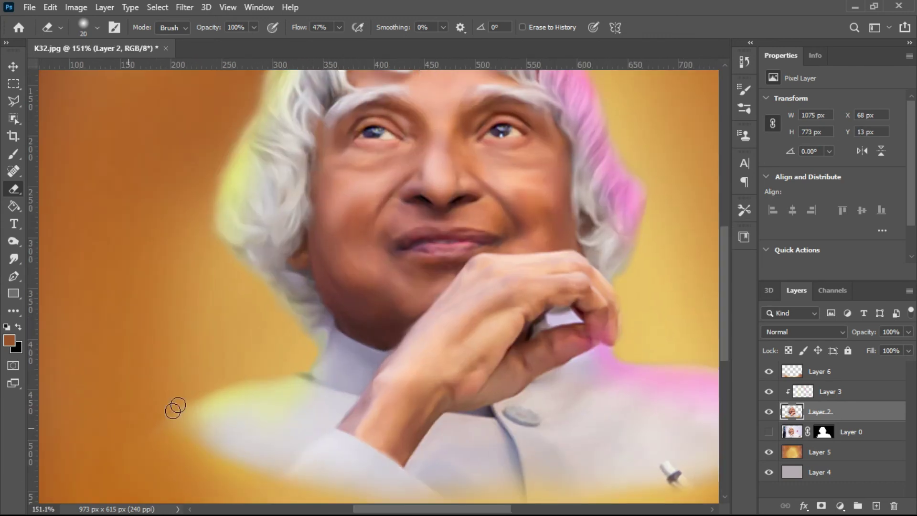
{"action": "scroll", "coordinate": [129, 471], "scroll_direction": "down", "scroll_amount": 4}
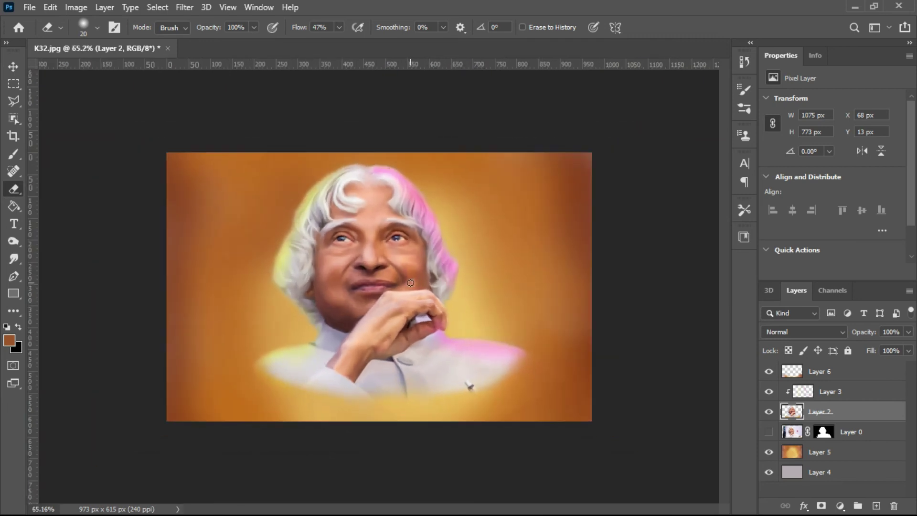
Select the background strip layer and feather its edge over the lower jacket with a small eraser at 26% flow
{"action": "left_click", "coordinate": [820, 372]}
{"action": "key", "text": "bracketright"}
{"action": "key", "text": "bracketright"}
{"action": "key", "text": "bracketright"}
{"action": "key", "text": "bracketright"}
{"action": "key", "text": "bracketright"}
{"action": "scroll", "coordinate": [380, 294], "scroll_direction": "up", "scroll_amount": 3}
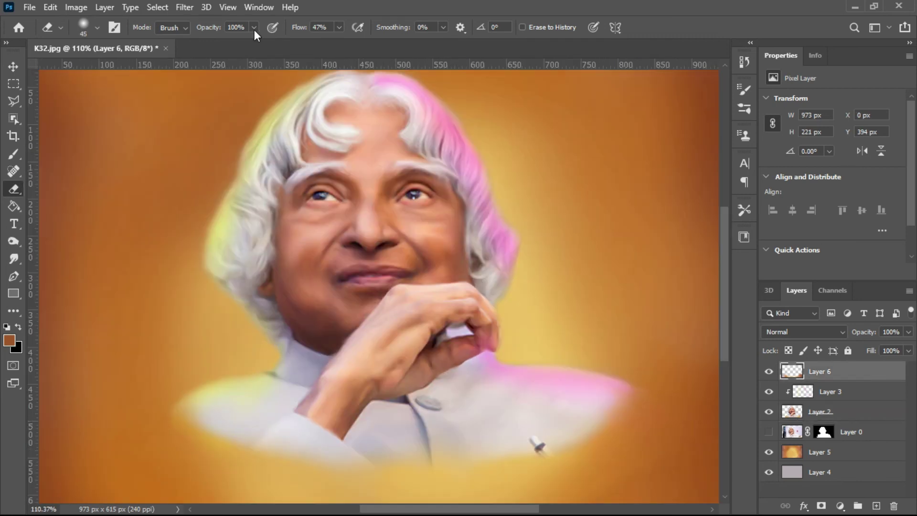
{"action": "scroll", "coordinate": [389, 440], "scroll_direction": "up", "scroll_amount": 4}
{"action": "key", "text": "bracketleft"}
{"action": "key", "text": "bracketleft"}
{"action": "key", "text": "shift+2"}
{"action": "key", "text": "shift+6"}
{"action": "left_click_drag", "start_coordinate": [365, 338], "coordinate": [426, 336]}
{"action": "left_click_drag", "start_coordinate": [619, 238], "coordinate": [262, 225]}
Raise the eraser flow and refine the strip's edge over the jacket around the pen
{"action": "left_click", "coordinate": [339, 27]}
{"action": "left_click_drag", "start_coordinate": [338, 43], "coordinate": [368, 44]}
{"action": "mouse_move", "coordinate": [475, 294]}
{"action": "left_mouse_down"}
{"action": "mouse_move", "coordinate": [580, 231]}
{"action": "mouse_move", "coordinate": [450, 291]}
{"action": "left_mouse_up"}
{"action": "left_click_drag", "start_coordinate": [543, 197], "coordinate": [467, 241]}
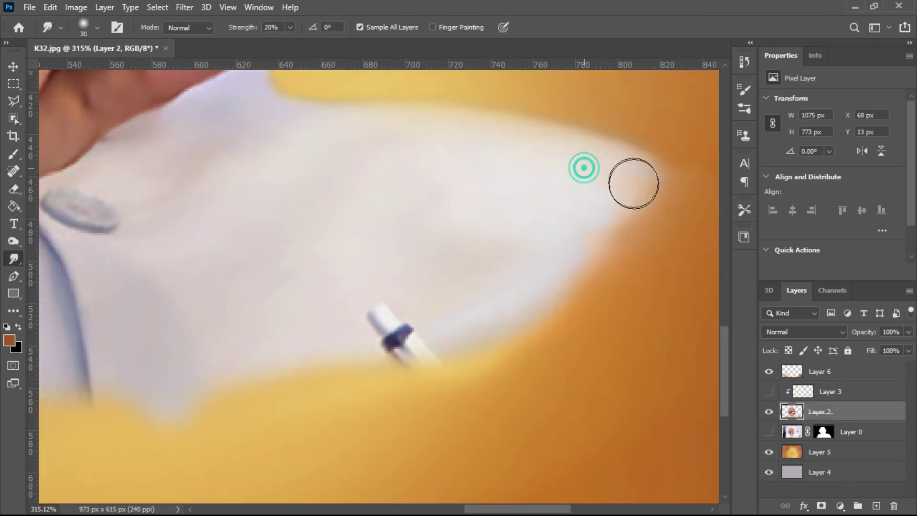
Hide the tint layer and smudge the lower shoulder and sleeve edges on the portrait layer with a 40 px brush at 20% strength
{"action": "left_click", "coordinate": [769, 392]}
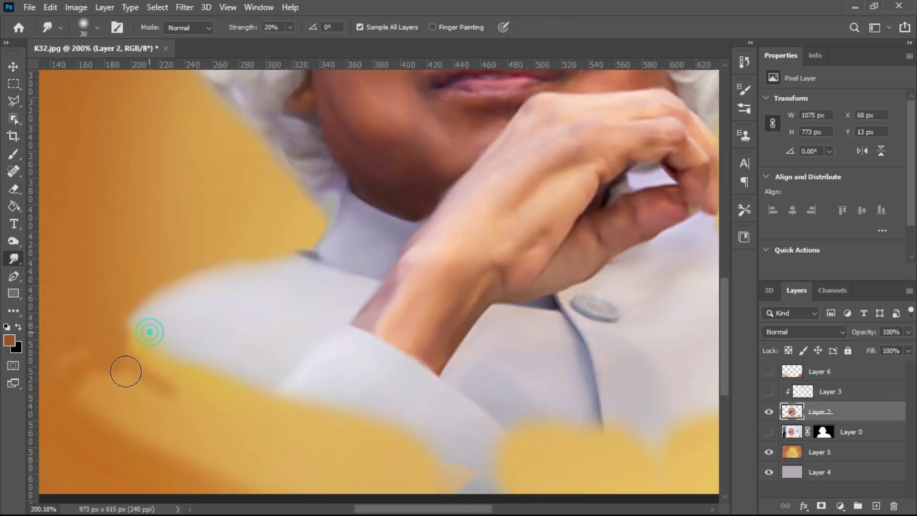
{"action": "mouse_move", "coordinate": [127, 371]}
{"action": "left_mouse_down"}
{"action": "mouse_move", "coordinate": [214, 355]}
{"action": "mouse_move", "coordinate": [153, 356]}
{"action": "mouse_move", "coordinate": [130, 402]}
{"action": "mouse_move", "coordinate": [232, 399]}
{"action": "left_mouse_up"}
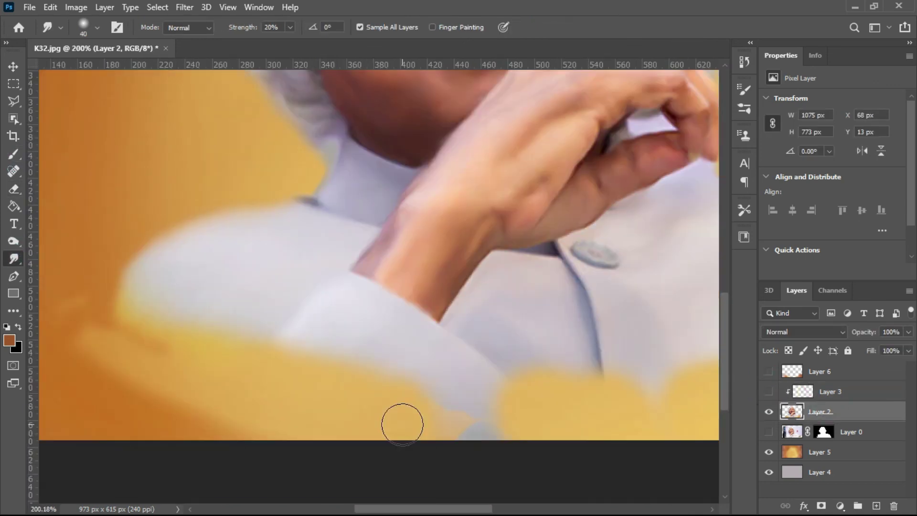
{"action": "left_click_drag", "start_coordinate": [435, 412], "coordinate": [540, 382]}
Smudge the right shoulder's edge on the portrait layer and show the tint and background strip layers again
{"action": "left_click_drag", "start_coordinate": [621, 377], "coordinate": [254, 389]}
{"action": "left_click_drag", "start_coordinate": [363, 377], "coordinate": [406, 380]}
{"action": "left_click_drag", "start_coordinate": [584, 273], "coordinate": [592, 257]}
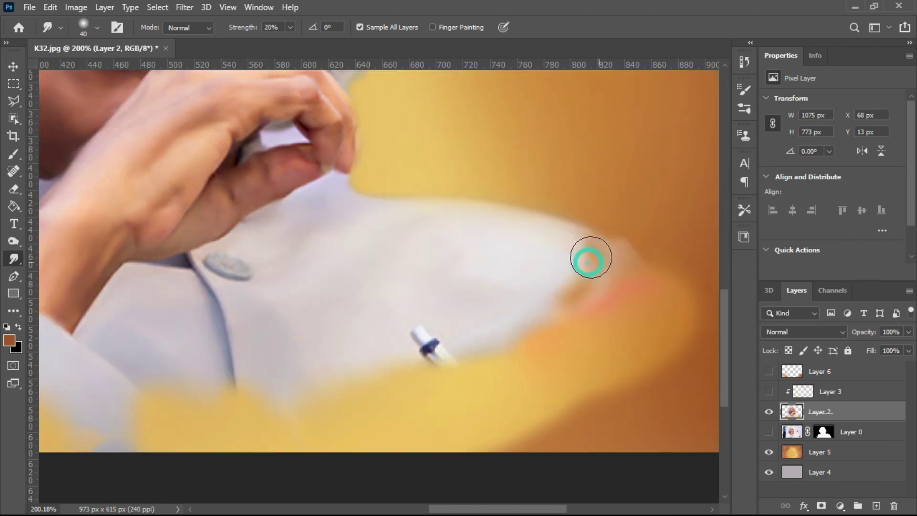
{"action": "left_click_drag", "start_coordinate": [591, 258], "coordinate": [560, 294]}
{"action": "left_click_drag", "start_coordinate": [770, 371], "coordinate": [771, 411]}
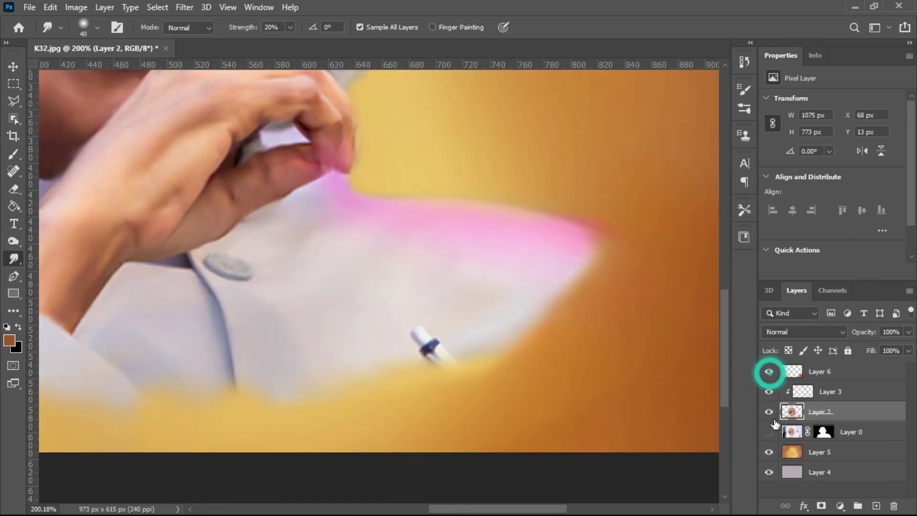
Create a merged duplicate of the artwork layers and hide the originals in a group beneath it
{"action": "scroll", "coordinate": [320, 422], "scroll_direction": "down", "scroll_amount": 6}
{"action": "left_click", "coordinate": [838, 452]}
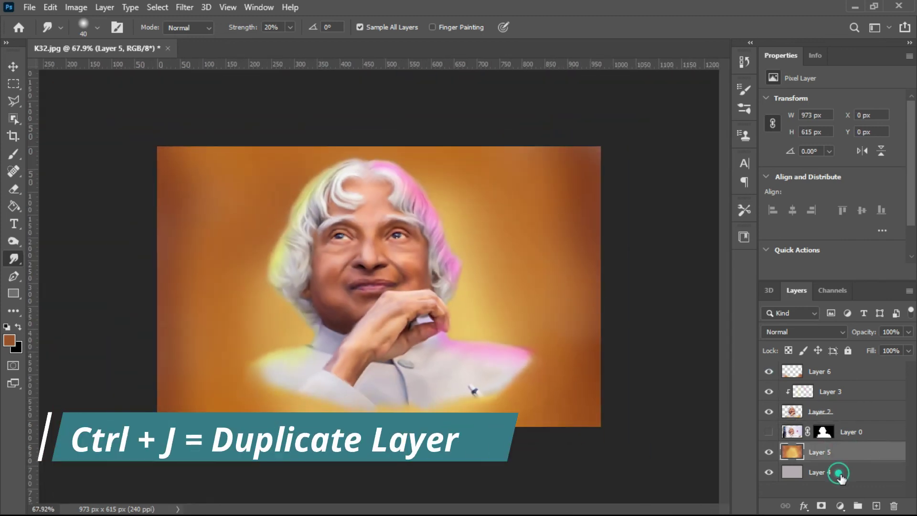
{"action": "left_click", "coordinate": [840, 477], "text": "shift"}
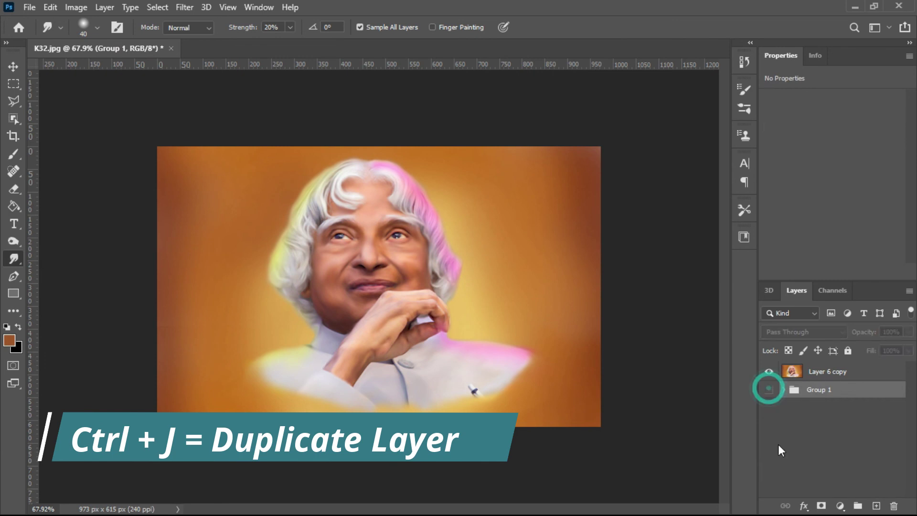
{"action": "left_click", "coordinate": [769, 389]}
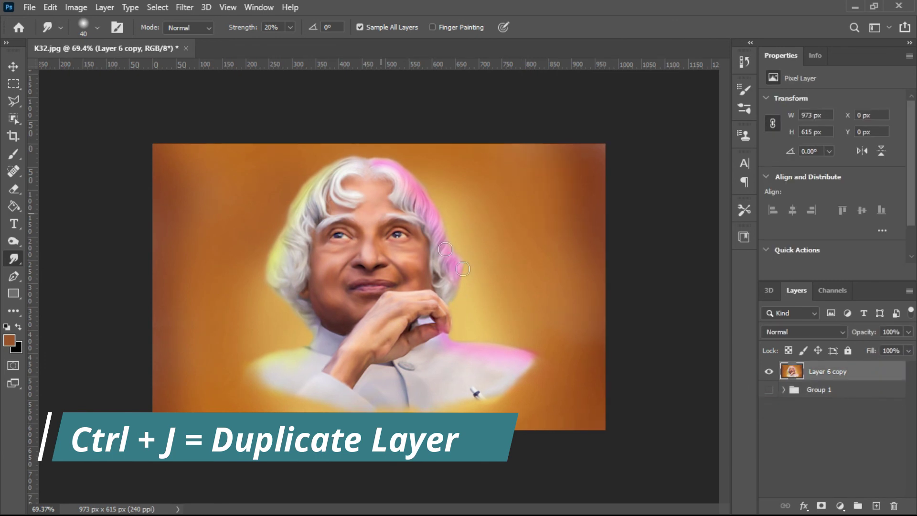
Open the Camera Raw filter on the merged layer and set Contrast to +15
{"action": "left_click", "coordinate": [185, 7]}
{"action": "left_click", "coordinate": [256, 87]}
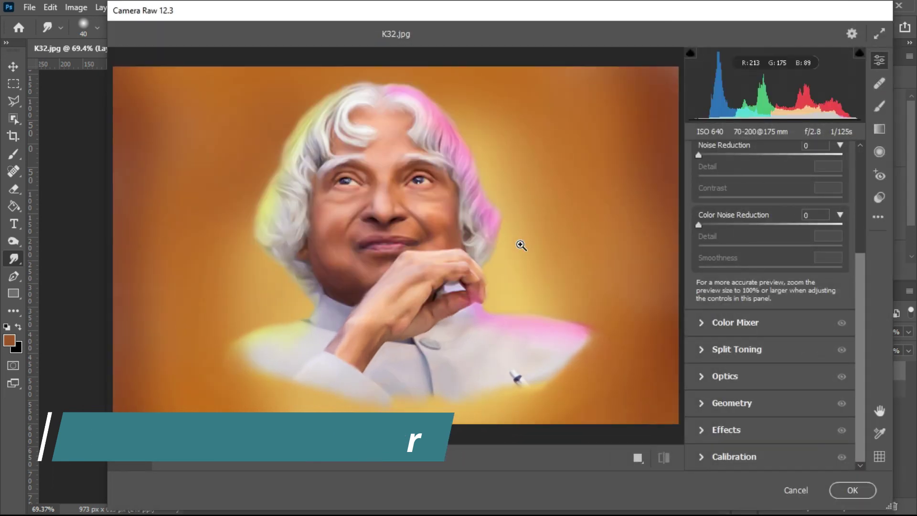
{"action": "scroll", "coordinate": [796, 319], "scroll_direction": "up", "scroll_amount": 5}
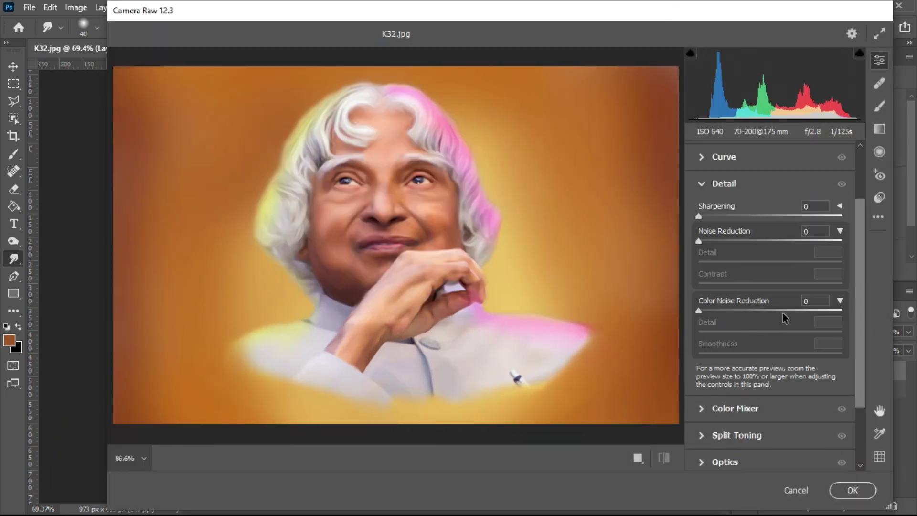
{"action": "left_click", "coordinate": [702, 208]}
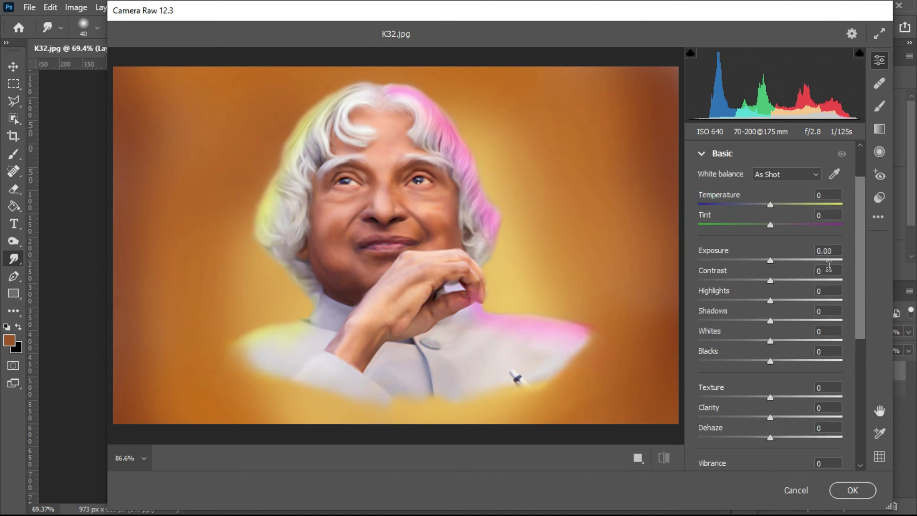
{"action": "left_click", "coordinate": [770, 281]}
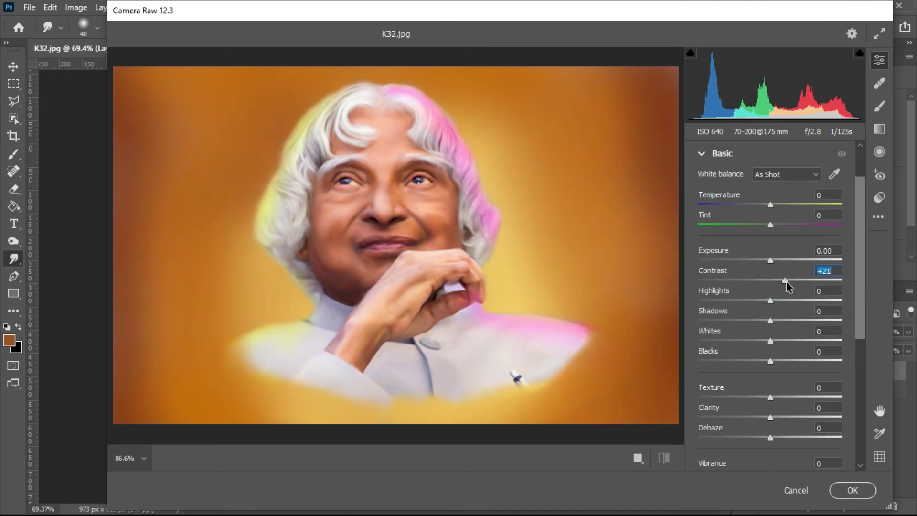
{"action": "left_click", "coordinate": [781, 281]}
Set Highlights to -65 and Shadows to -40, and try out the Whites and Blacks adjustments
{"action": "left_click_drag", "start_coordinate": [770, 300], "coordinate": [723, 310]}
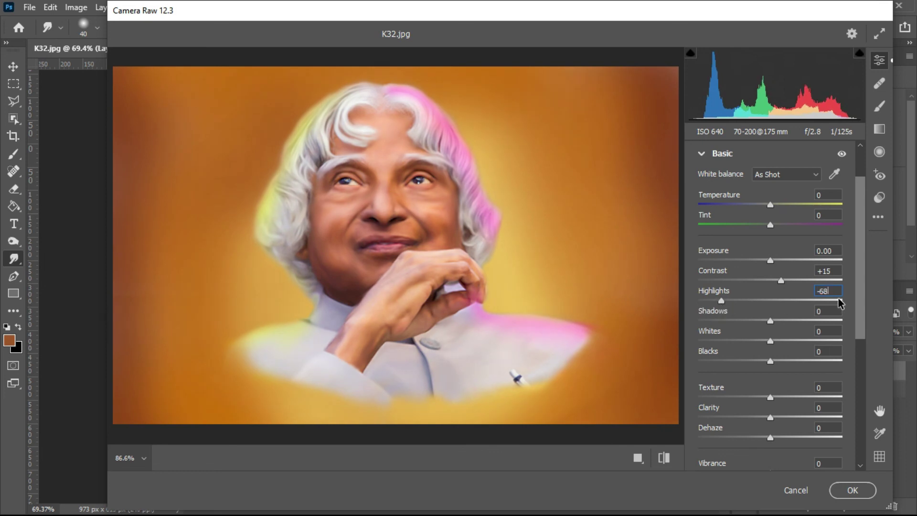
{"action": "left_click_drag", "start_coordinate": [777, 318], "coordinate": [739, 326]}
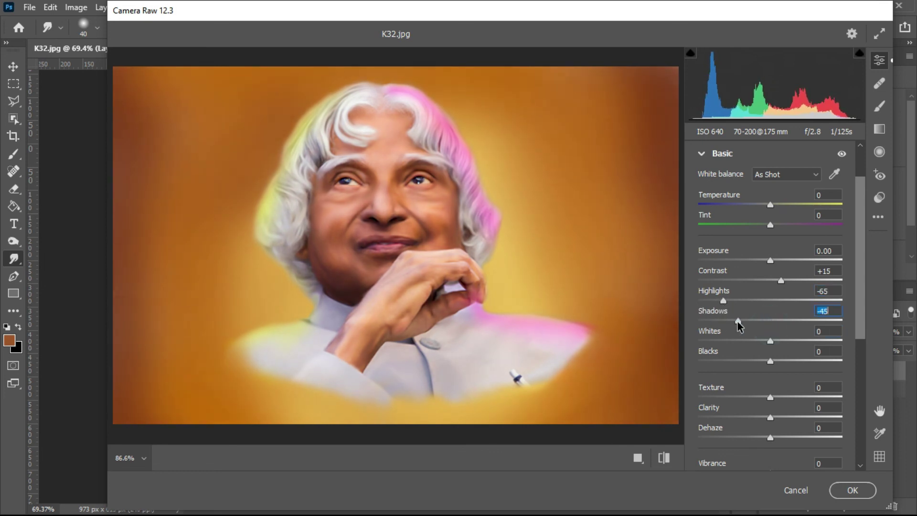
{"action": "left_click", "coordinate": [770, 341]}
{"action": "left_click", "coordinate": [770, 361]}
Set Texture to +20, and try Clarity and Vibrance adjustments but return both to 0
{"action": "scroll", "coordinate": [790, 403], "scroll_direction": "down", "scroll_amount": 3}
{"action": "left_click_drag", "start_coordinate": [770, 333], "coordinate": [786, 337]}
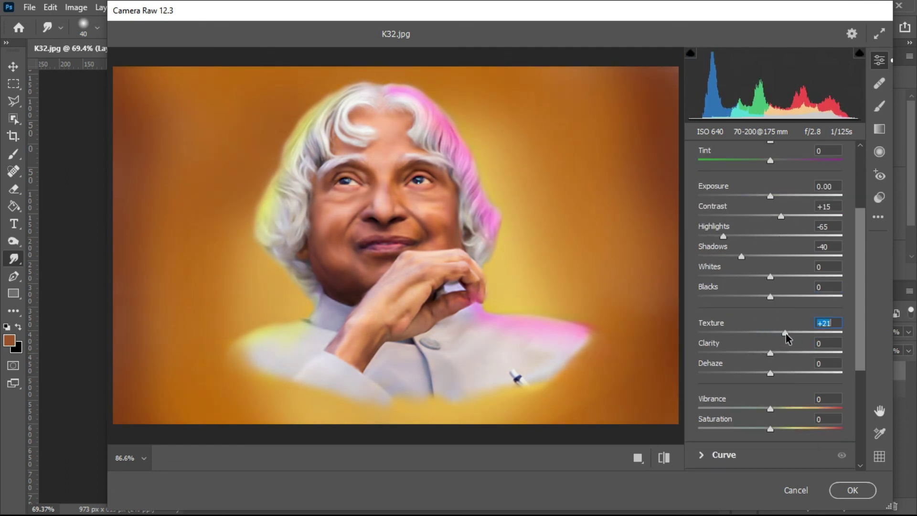
{"action": "left_click", "coordinate": [770, 353]}
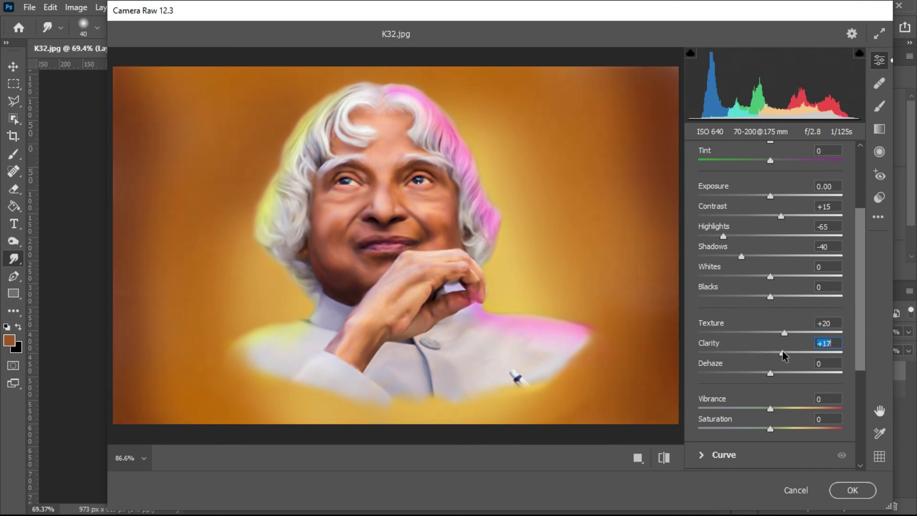
{"action": "scroll", "coordinate": [770, 356], "scroll_direction": "down", "scroll_amount": 3}
{"action": "left_click_drag", "start_coordinate": [771, 344], "coordinate": [785, 346]}
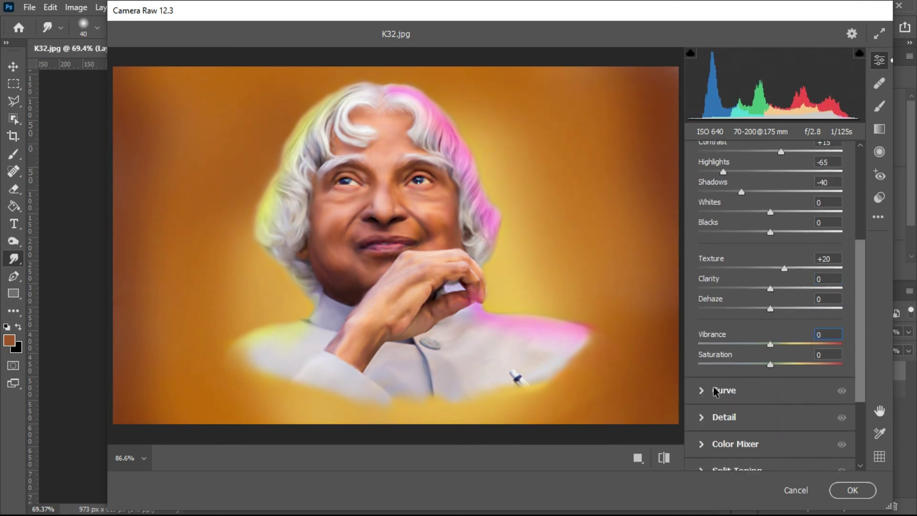
Set Noise Reduction to 15 and Sharpening to 20 in the detail adjustments
{"action": "scroll", "coordinate": [769, 335], "scroll_direction": "down", "scroll_amount": 4}
{"action": "left_click", "coordinate": [701, 328]}
{"action": "left_click_drag", "start_coordinate": [699, 264], "coordinate": [720, 243]}
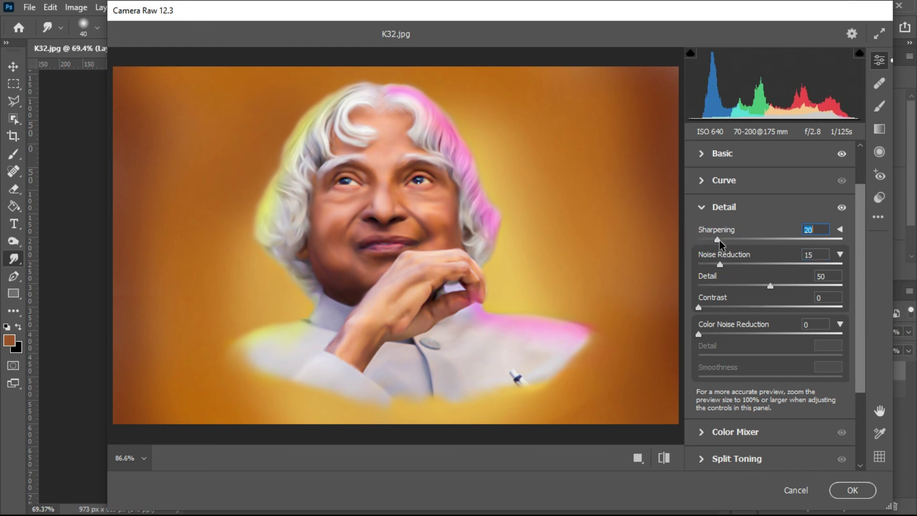
Darken the image edges with an optics Vignette of -60 and Midpoint of 35, and apply the Camera Raw filter
{"action": "scroll", "coordinate": [779, 339], "scroll_direction": "down", "scroll_amount": 5}
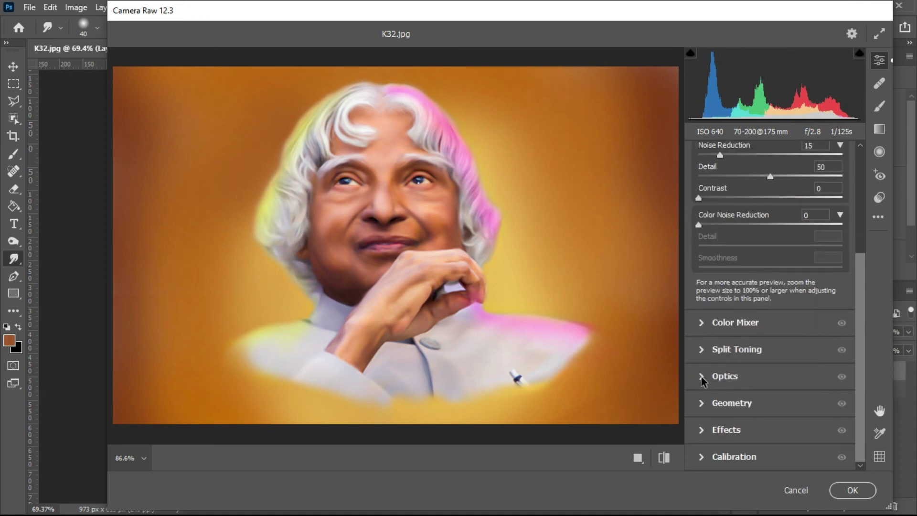
{"action": "left_click", "coordinate": [726, 403]}
{"action": "left_click", "coordinate": [700, 271]}
{"action": "left_click_drag", "start_coordinate": [771, 319], "coordinate": [710, 322]}
{"action": "left_click_drag", "start_coordinate": [770, 340], "coordinate": [749, 342]}
{"action": "left_click_drag", "start_coordinate": [709, 320], "coordinate": [730, 326]}
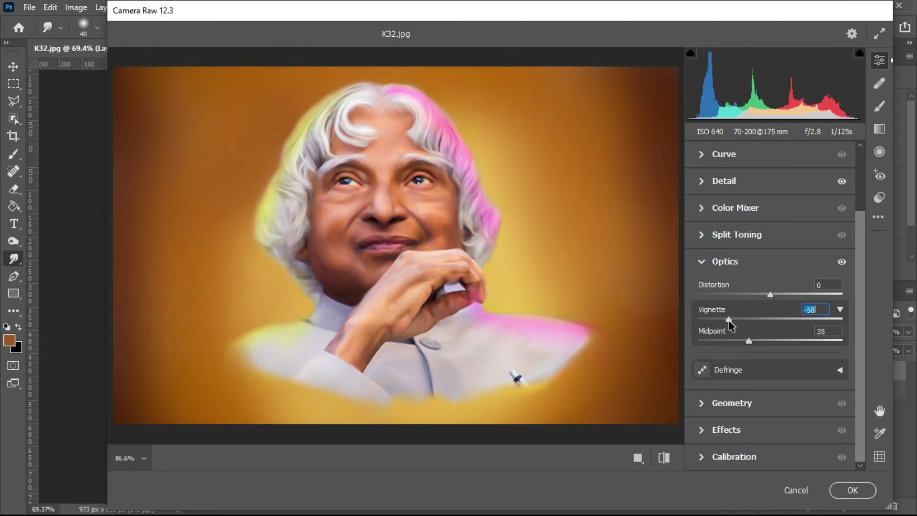
{"action": "left_click", "coordinate": [854, 491]}
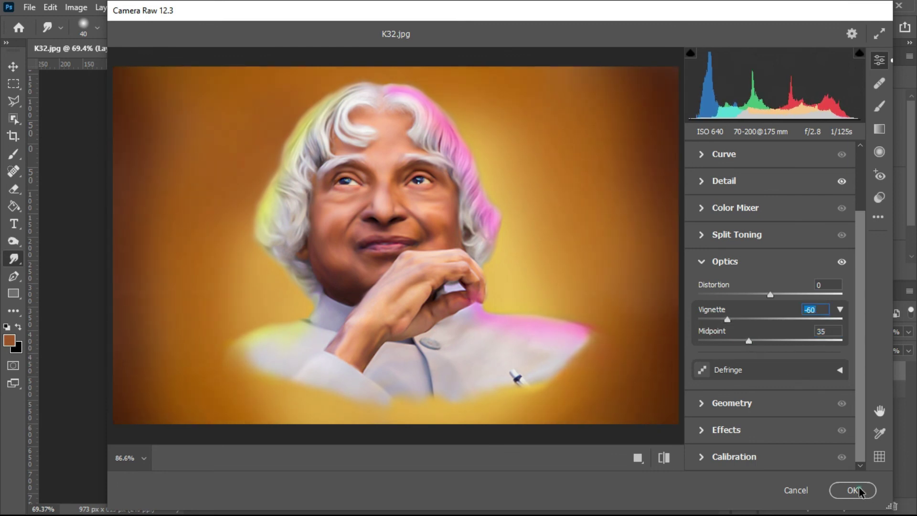